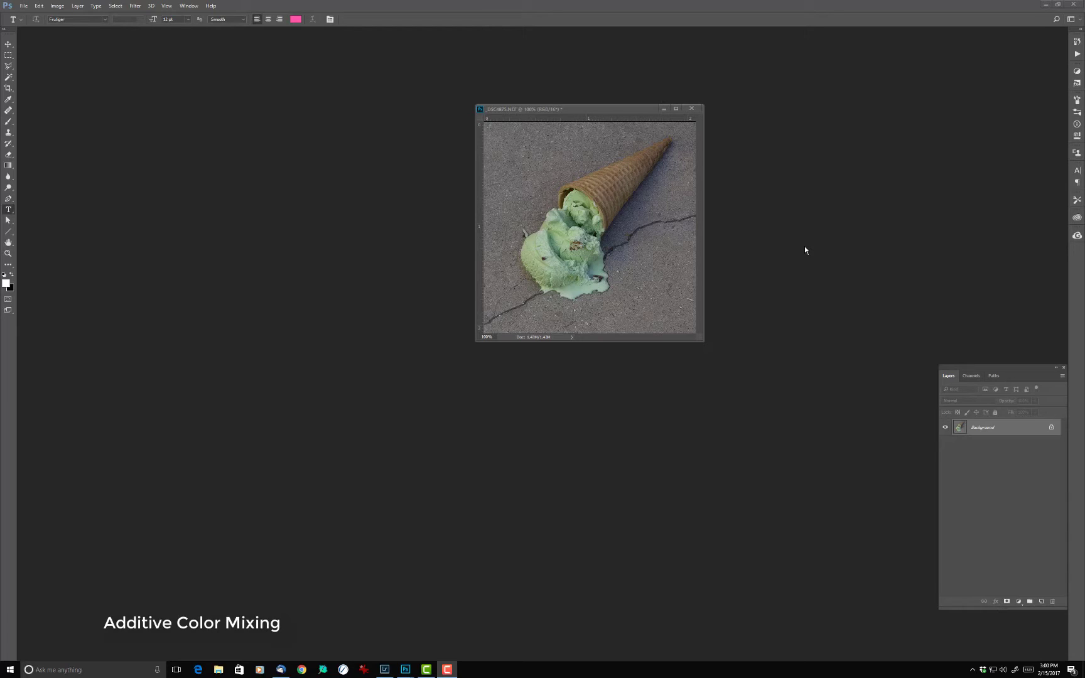
- Create Background copy and Background copy 2, delete the extra third copy, and unlock Background as Layer 0
left_click_drag(591, 111, 607, 143)
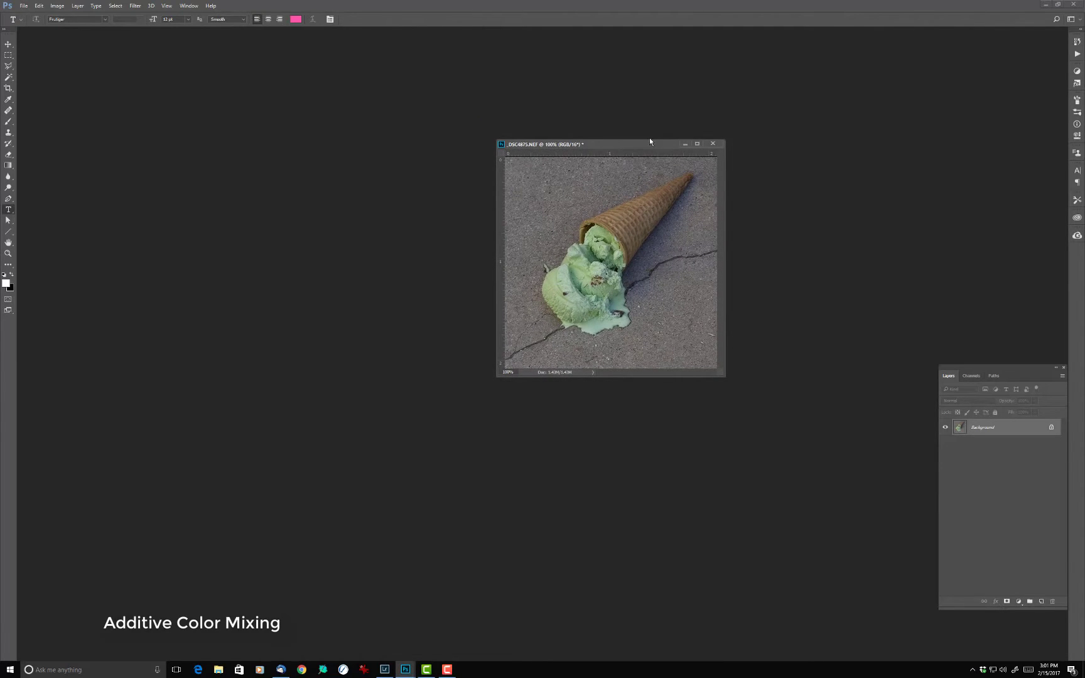
left_click_drag(623, 146, 607, 128)
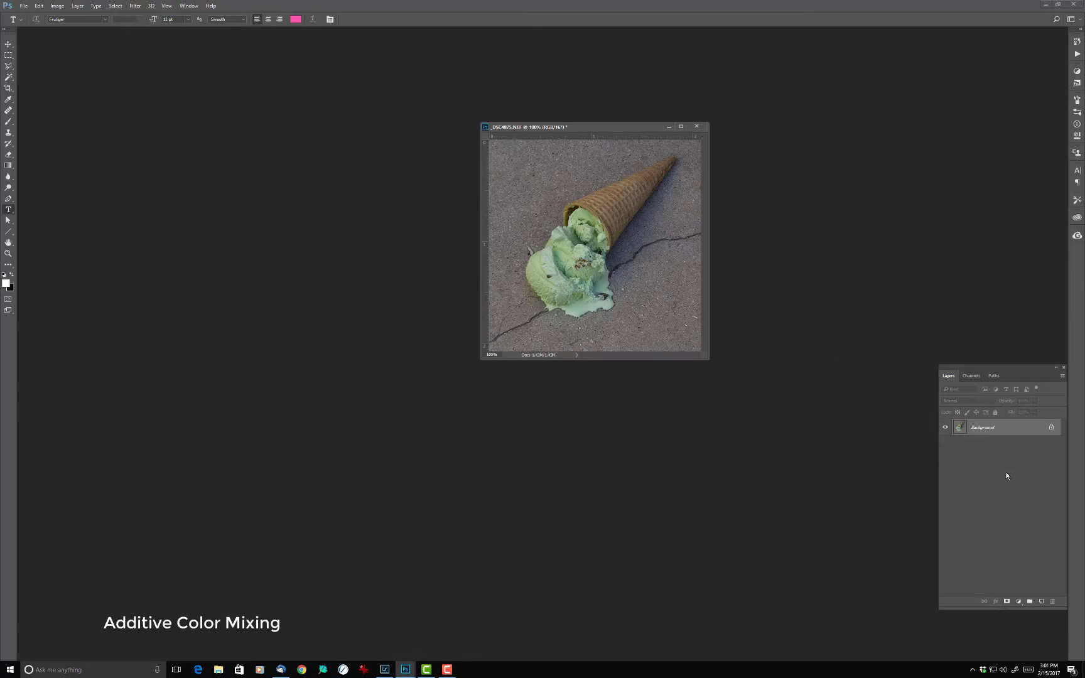
left_click_drag(1031, 431, 1042, 601)
left_click_drag(1015, 427, 1043, 599)
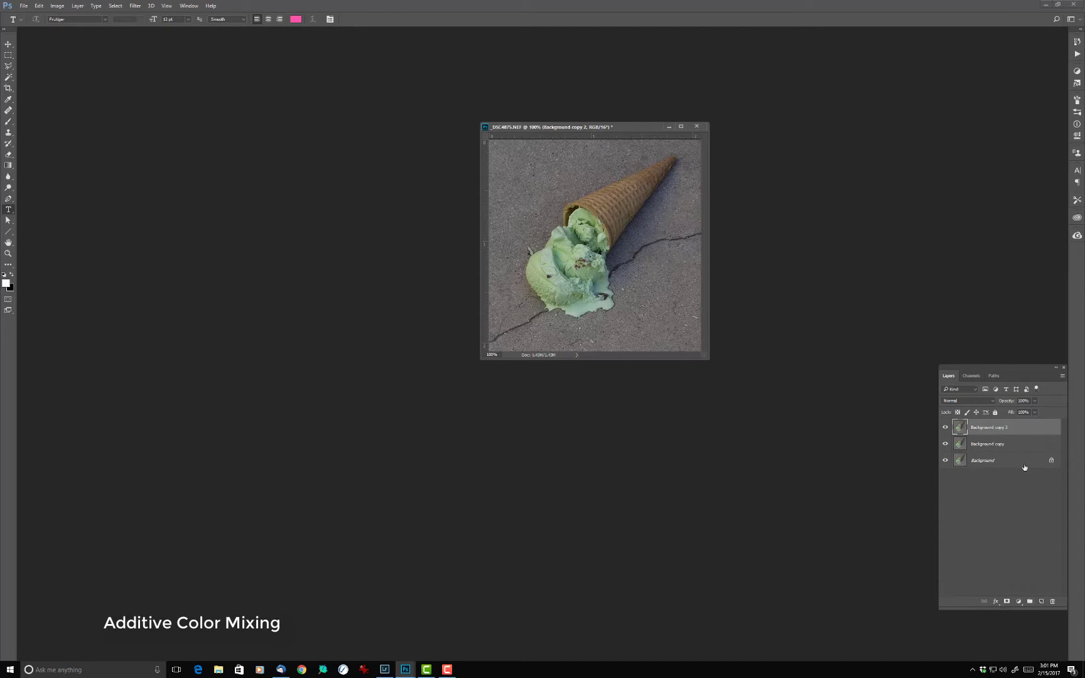
left_click_drag(1023, 428, 1039, 598)
left_click(1052, 602)
double_click(984, 466)
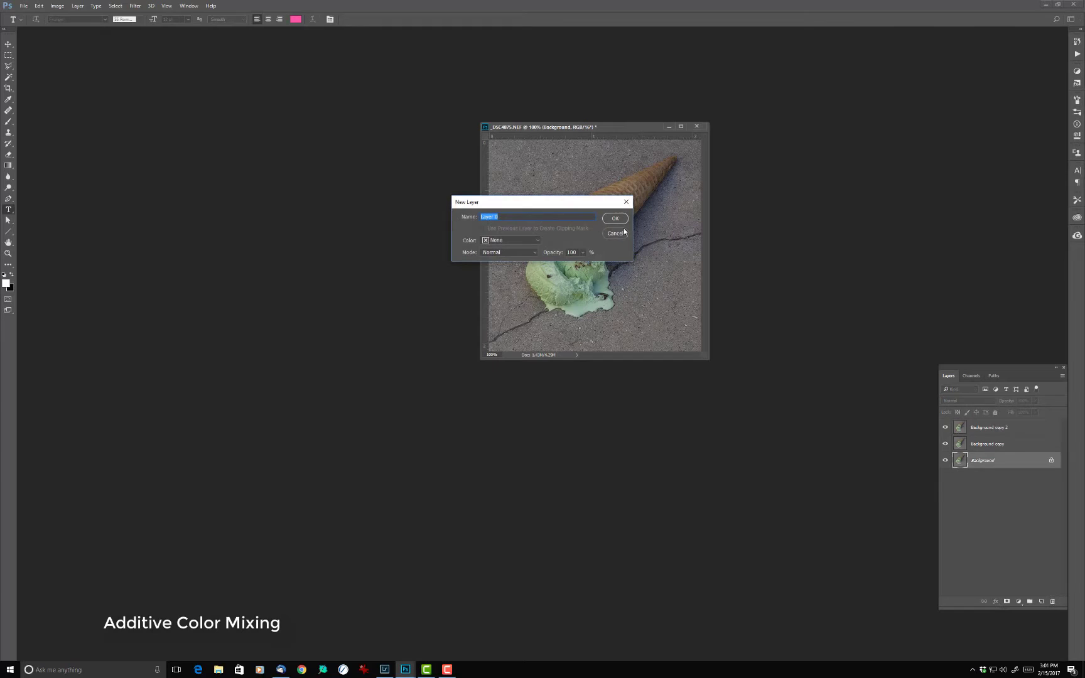
left_click(616, 219)
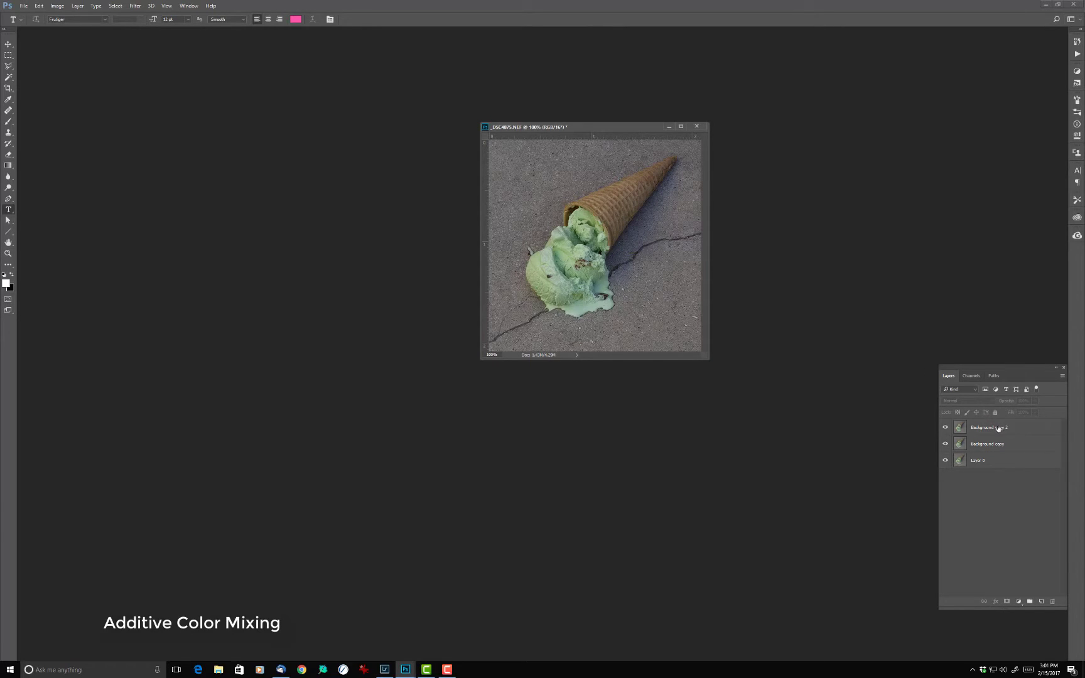
- Add a Solid Color fill layer of pure red (255, 0, 0)
left_click(1019, 601)
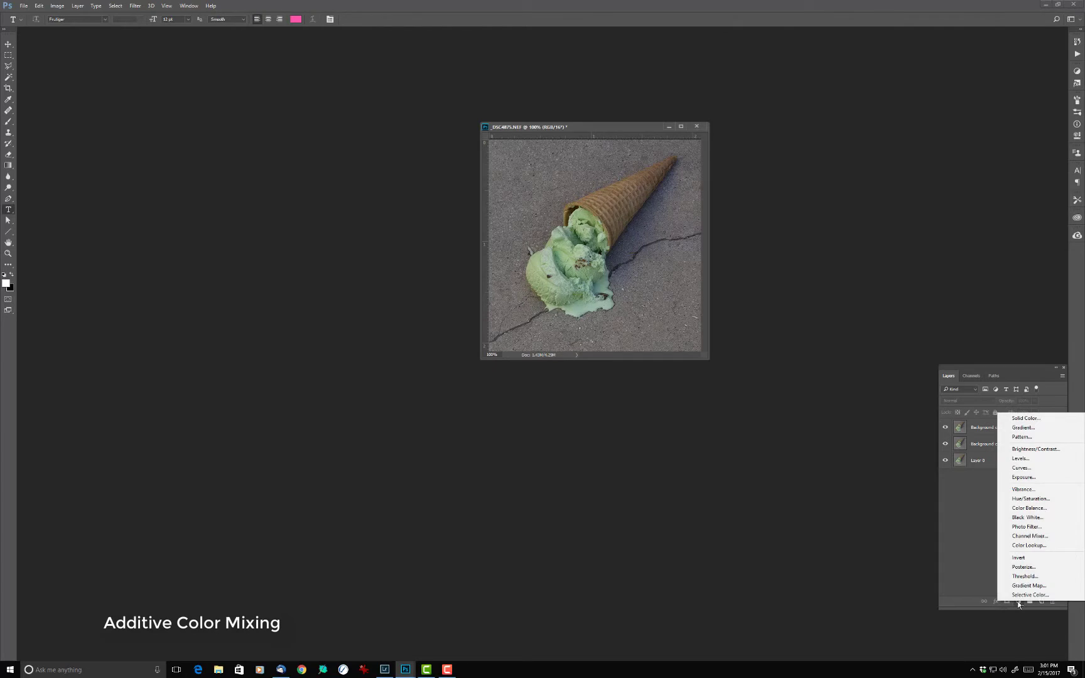
left_click(1026, 418)
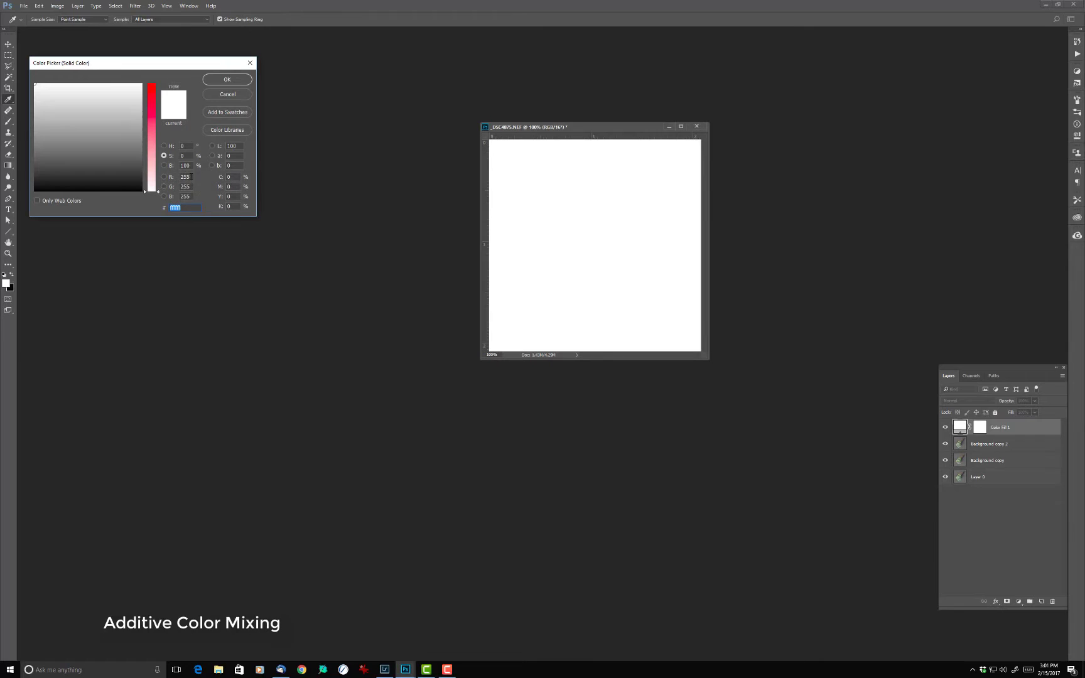
left_click(177, 186)
type("0")
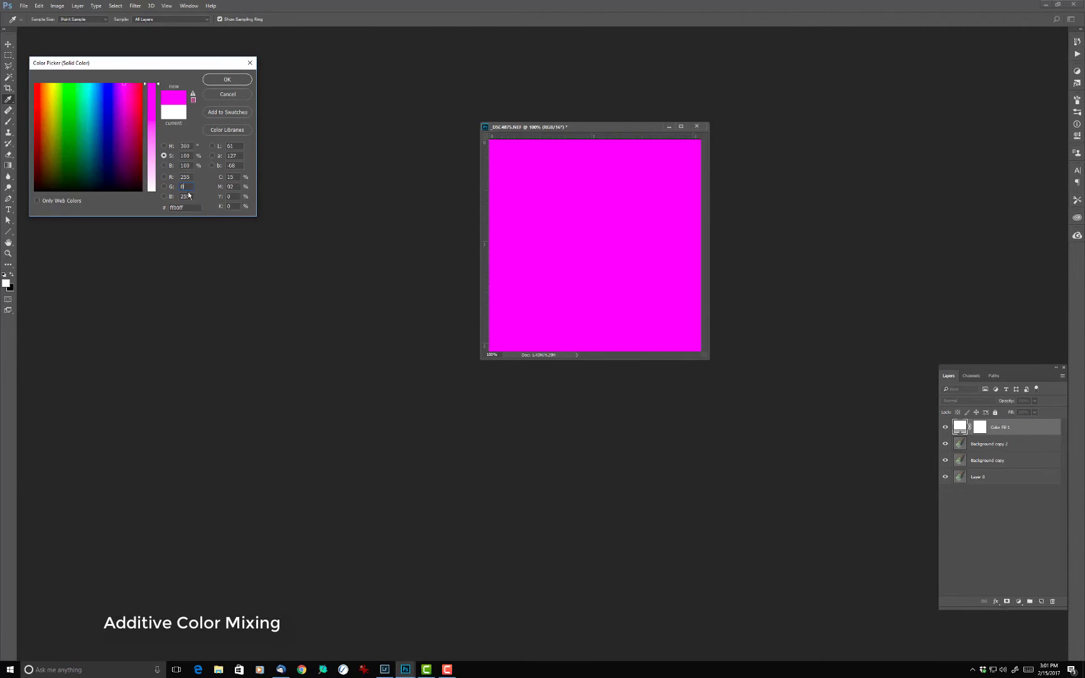
key("Tab")
type("0")
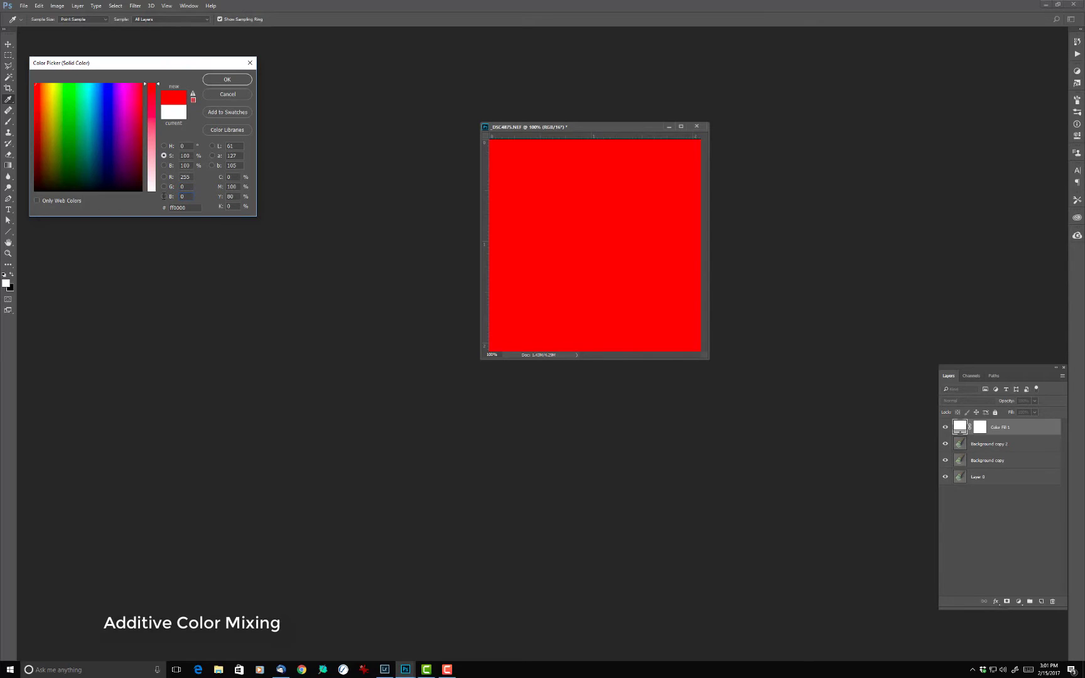
left_click(226, 79)
key("t")
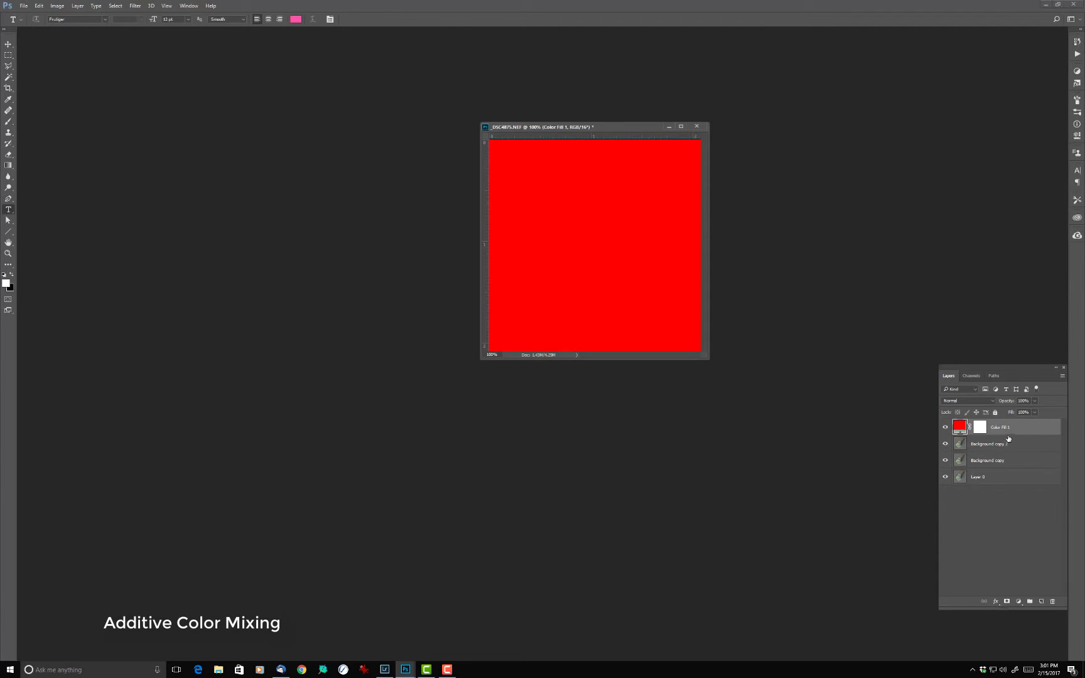
- Set the red fill to Multiply, merge it down, and name the layer 'red from image'
left_click(981, 402)
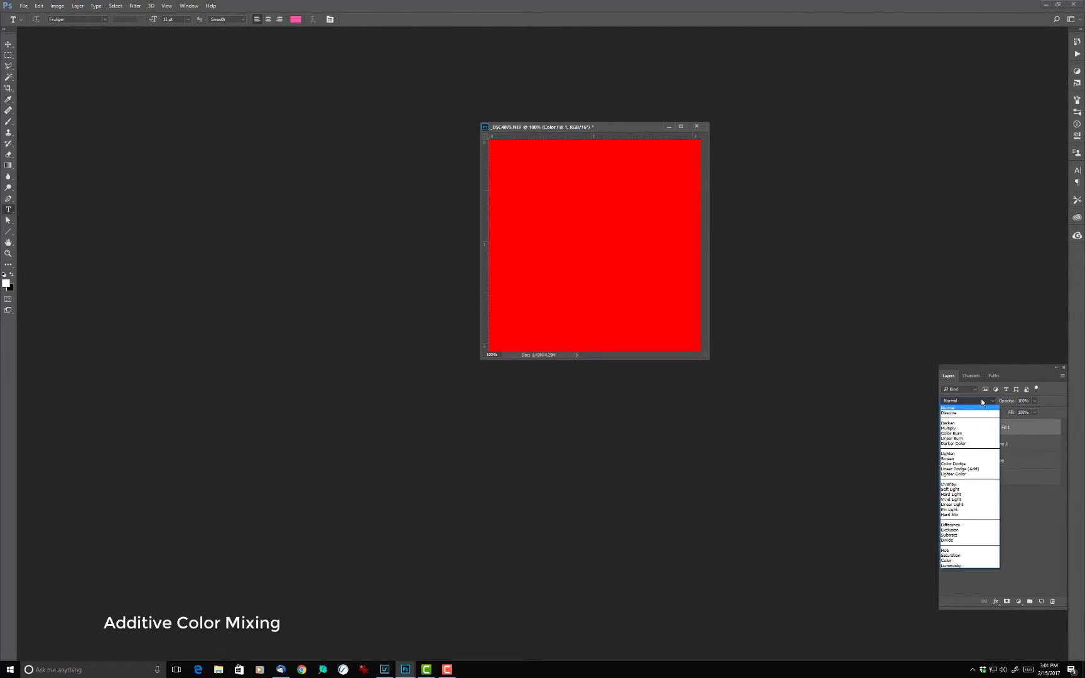
left_click(962, 429)
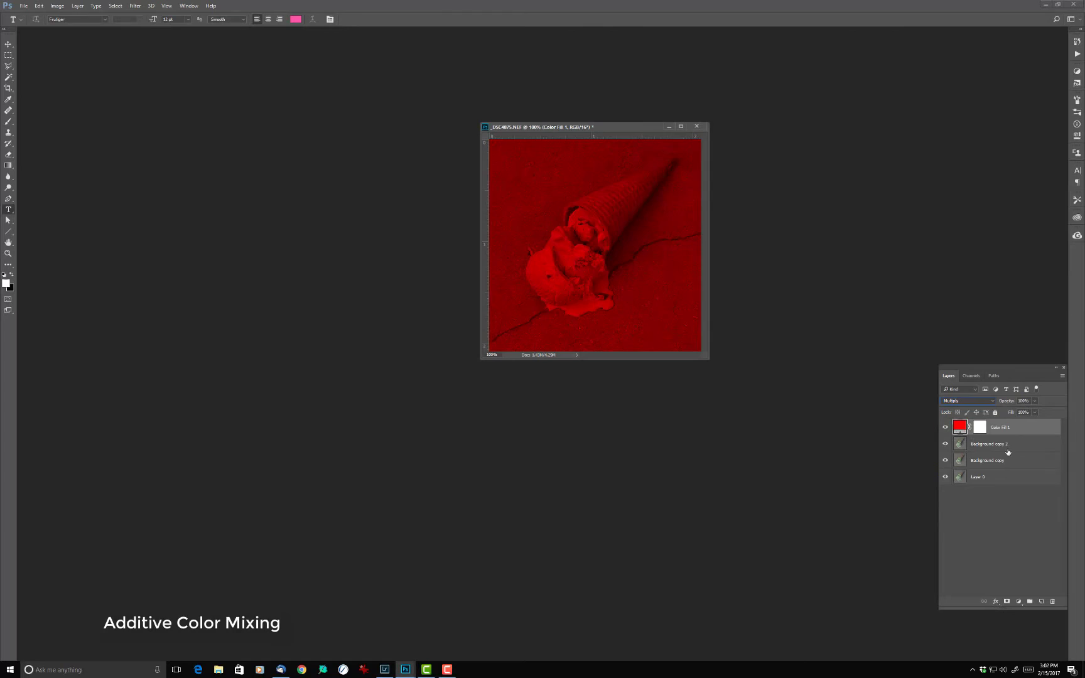
right_click(1034, 432)
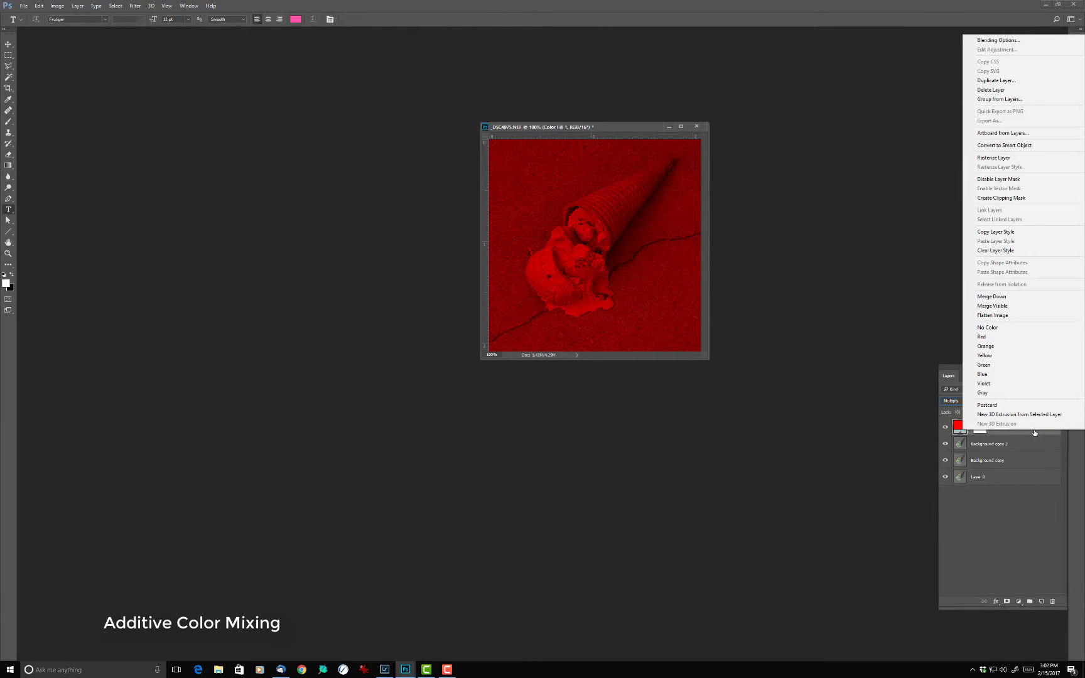
left_click(1006, 296)
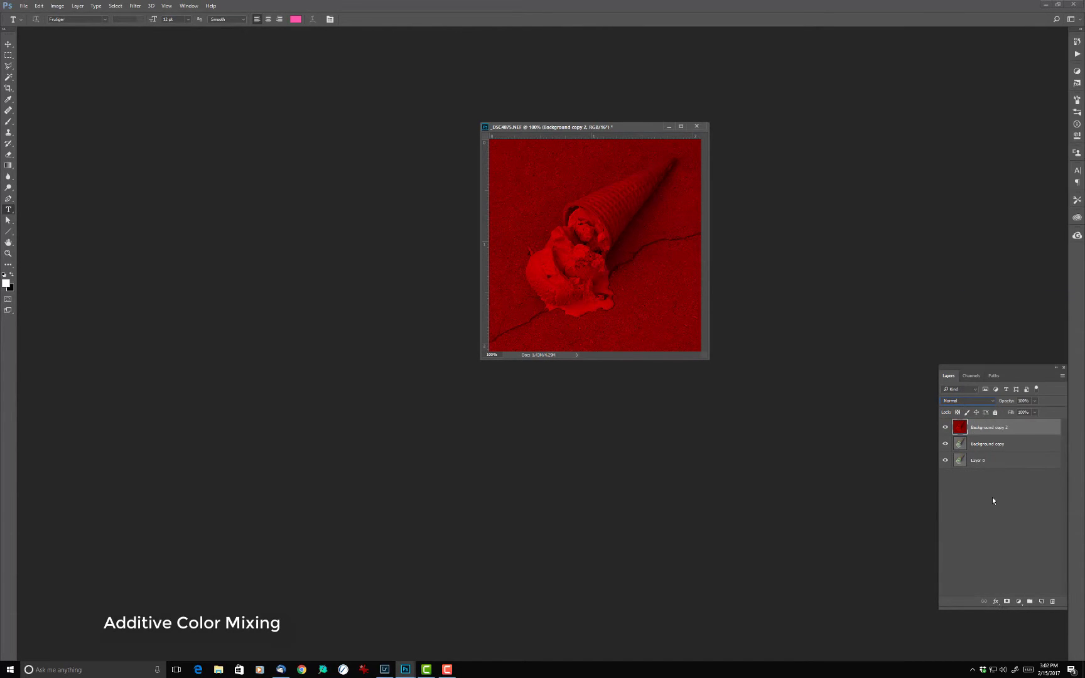
double_click(995, 428)
type("red from image")
key("Return")
- Hide 'red from image', select Background copy, and add a pure green (0, 255, 0) fill layer
left_click(945, 428)
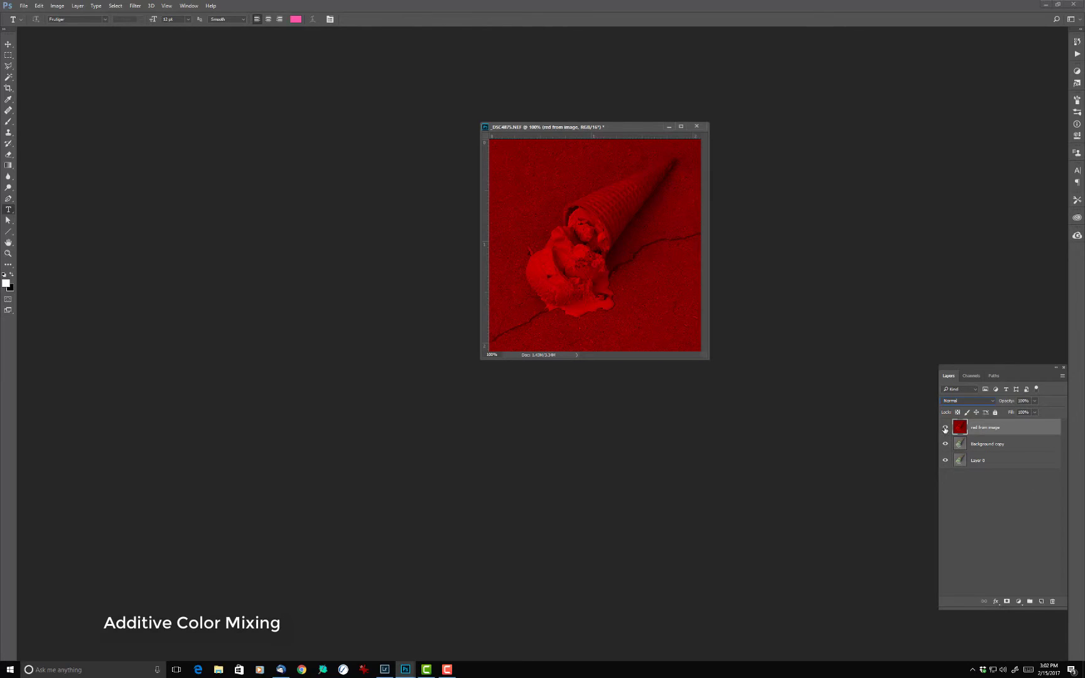
left_click(1017, 447)
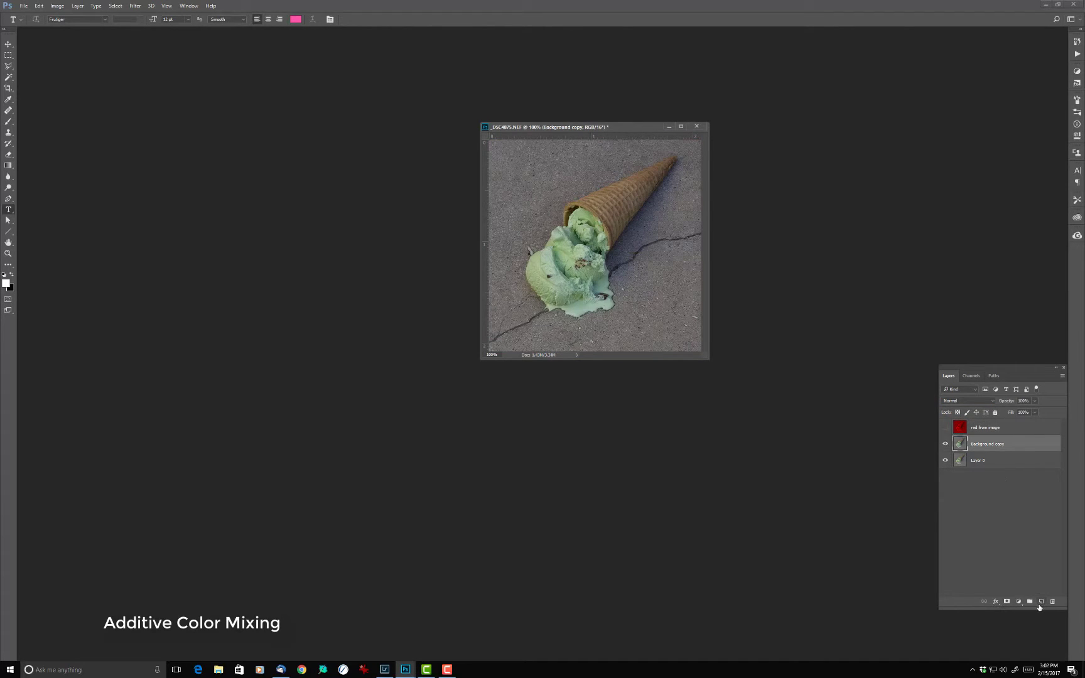
left_click(1018, 603)
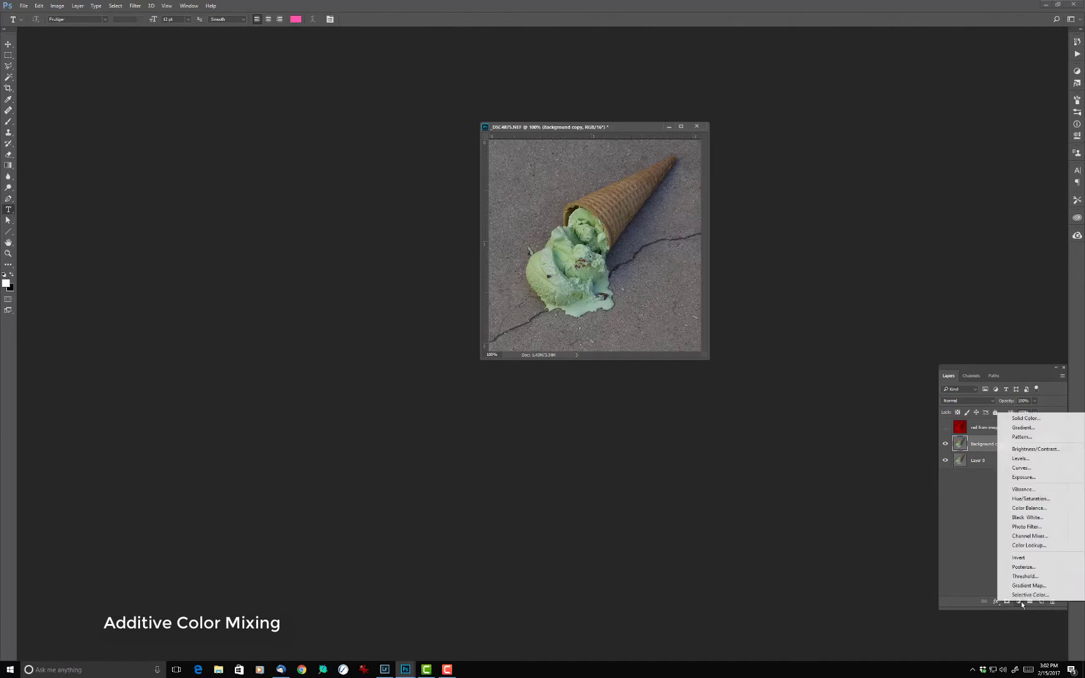
left_click(1036, 424)
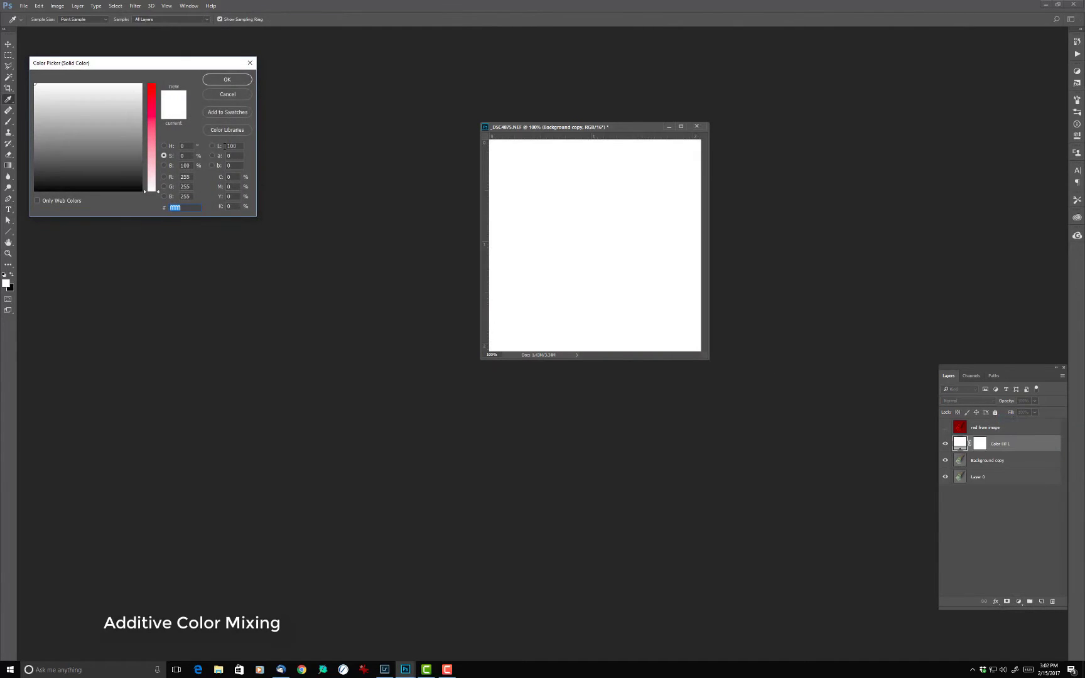
left_click(185, 177)
type("0")
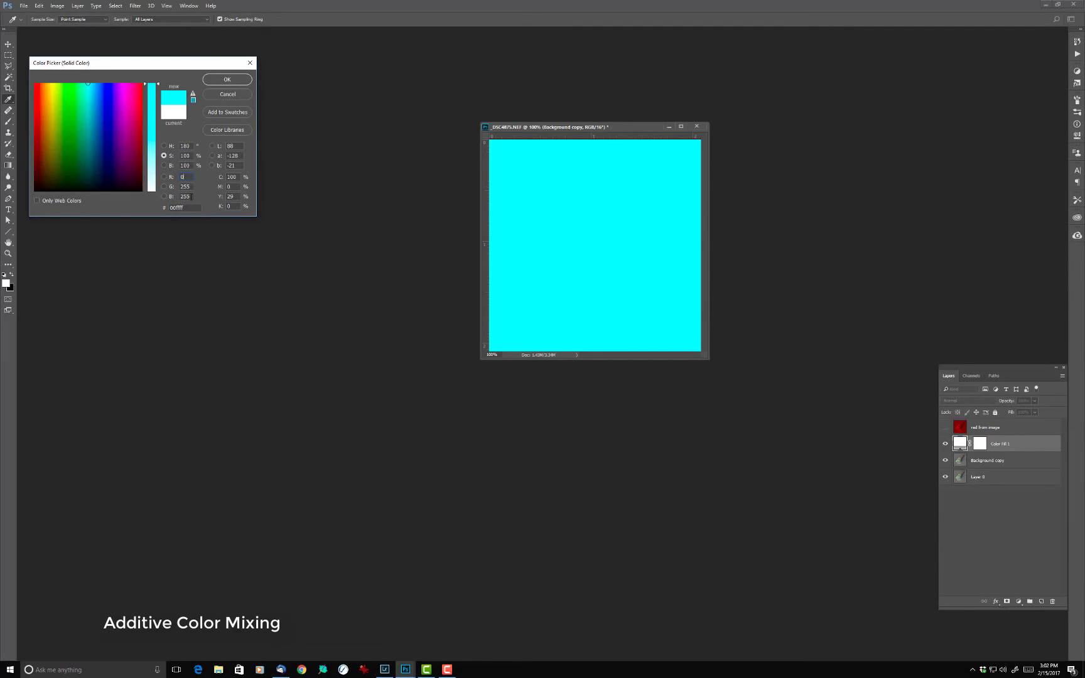
left_click(190, 196)
type("0")
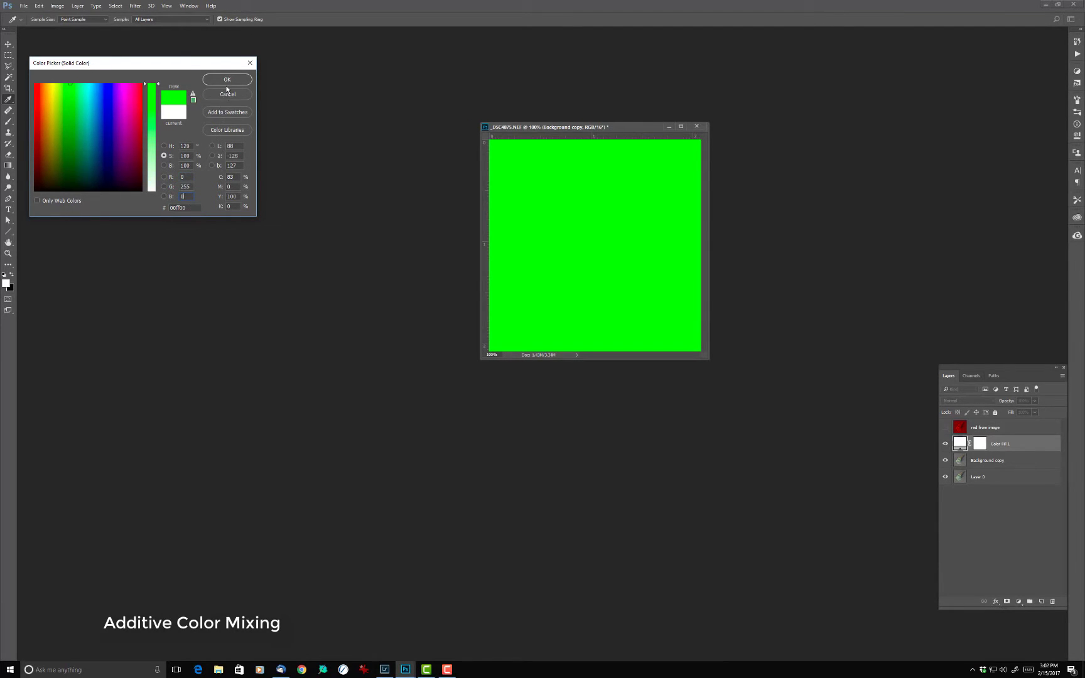
left_click(227, 81)
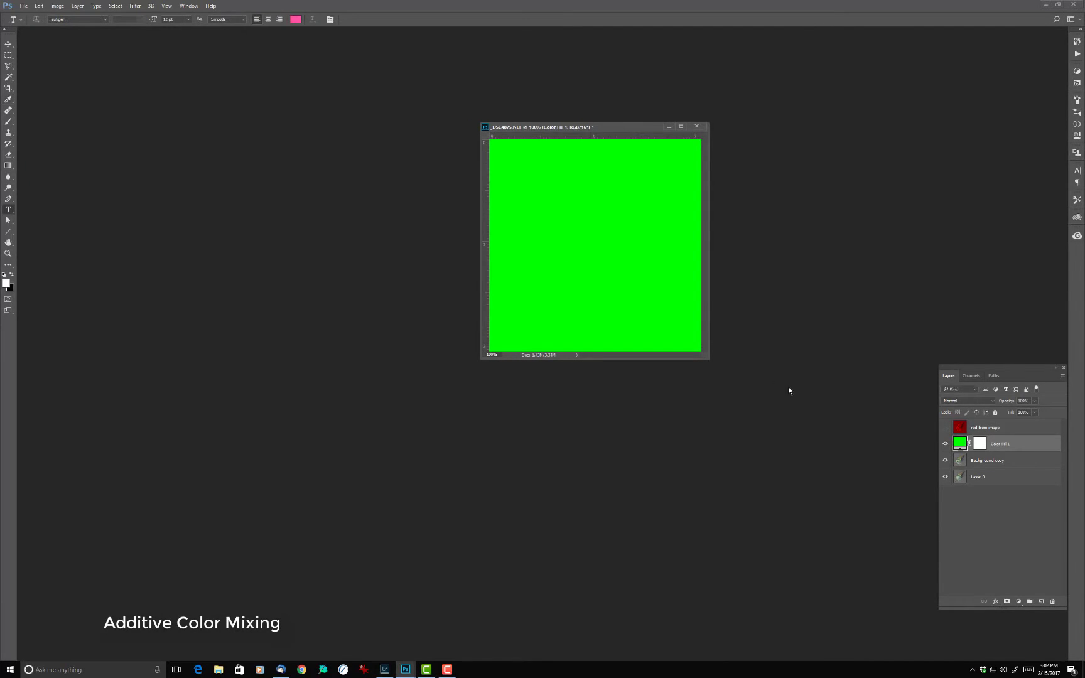
- Set the green fill to Multiply and merge it down into Background copy
right_click(1028, 446)
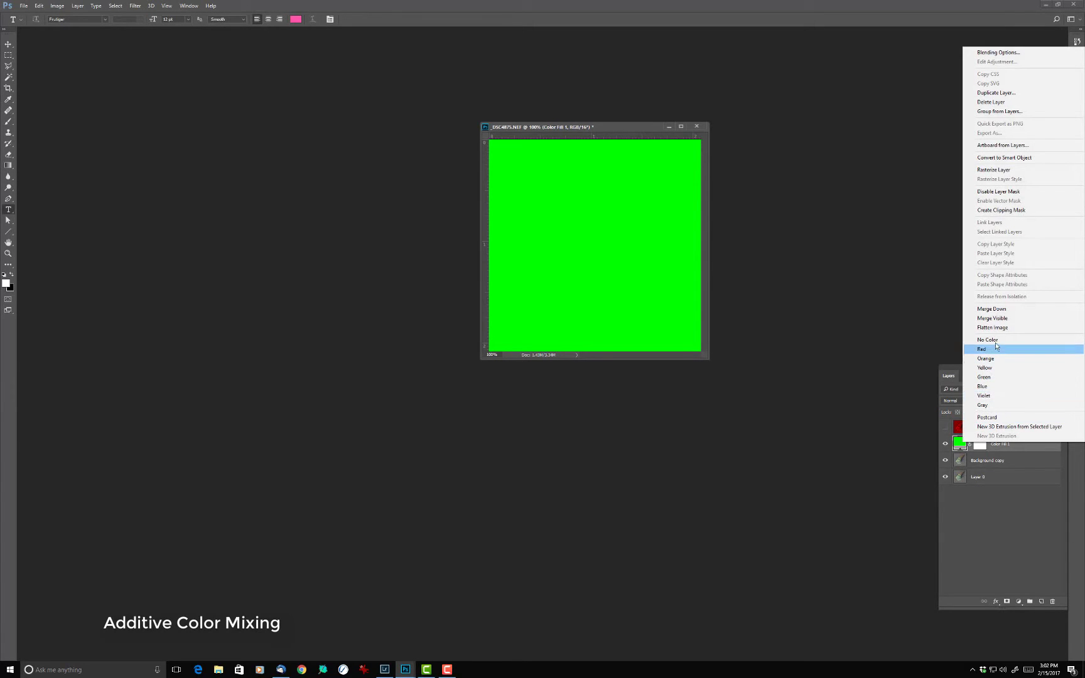
left_click(984, 474)
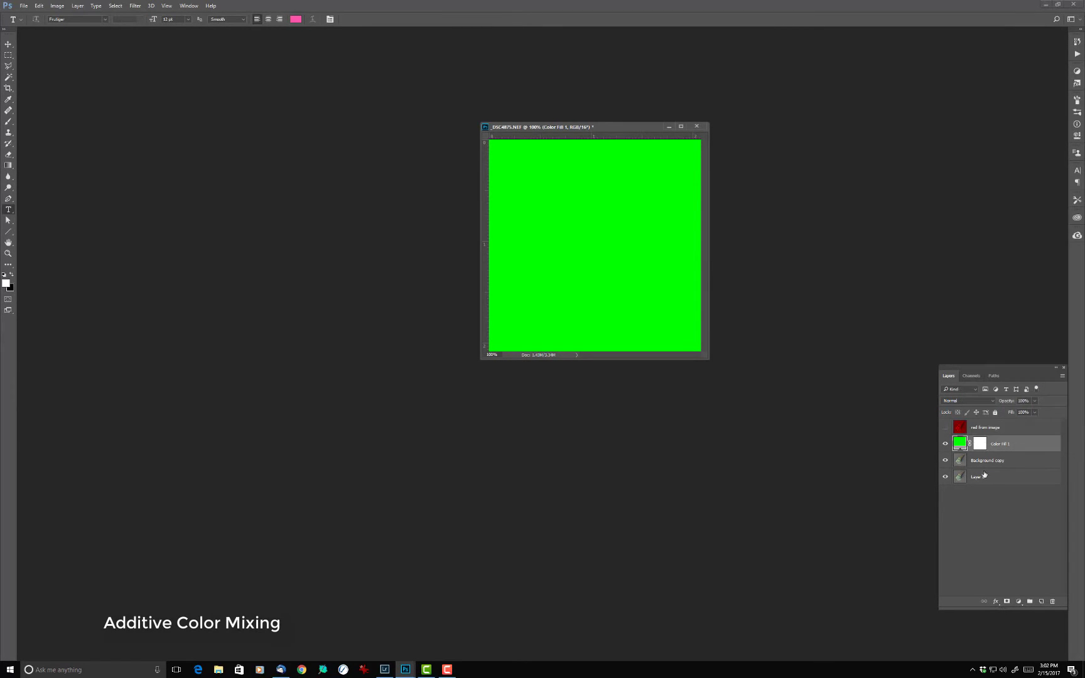
left_click(963, 403)
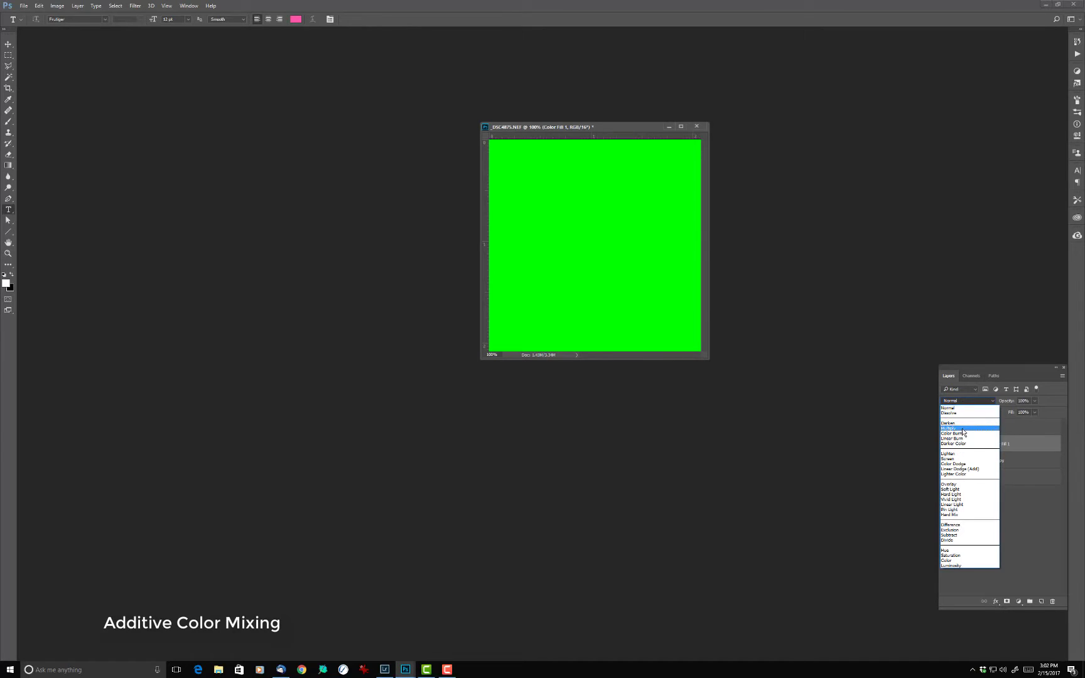
left_click(963, 429)
right_click(1026, 446)
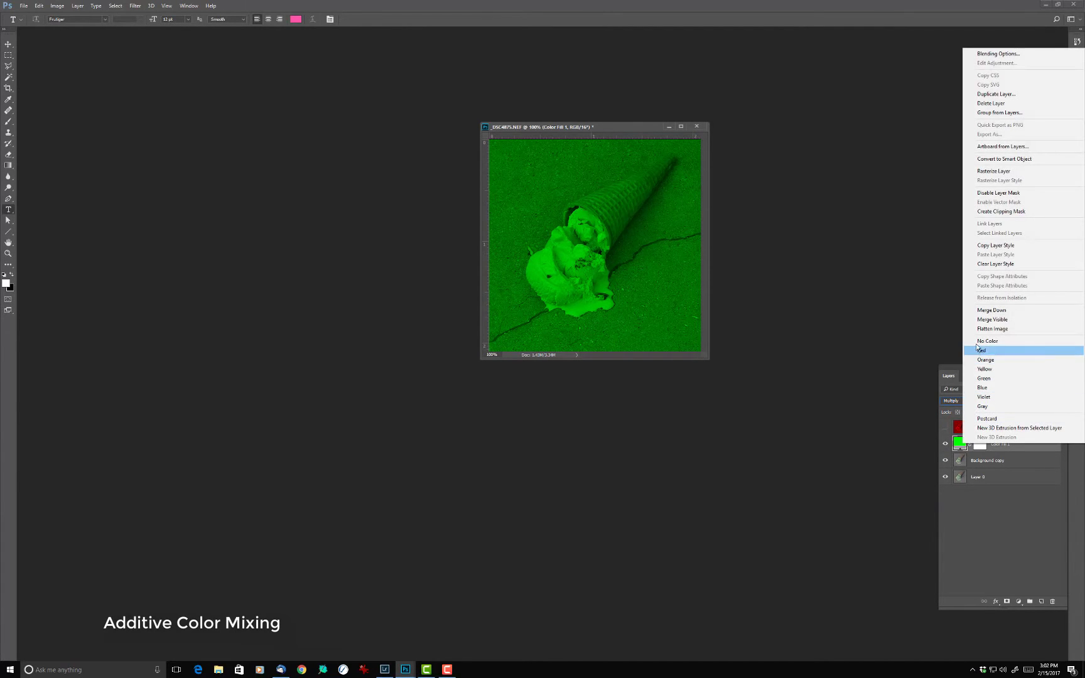
left_click(991, 310)
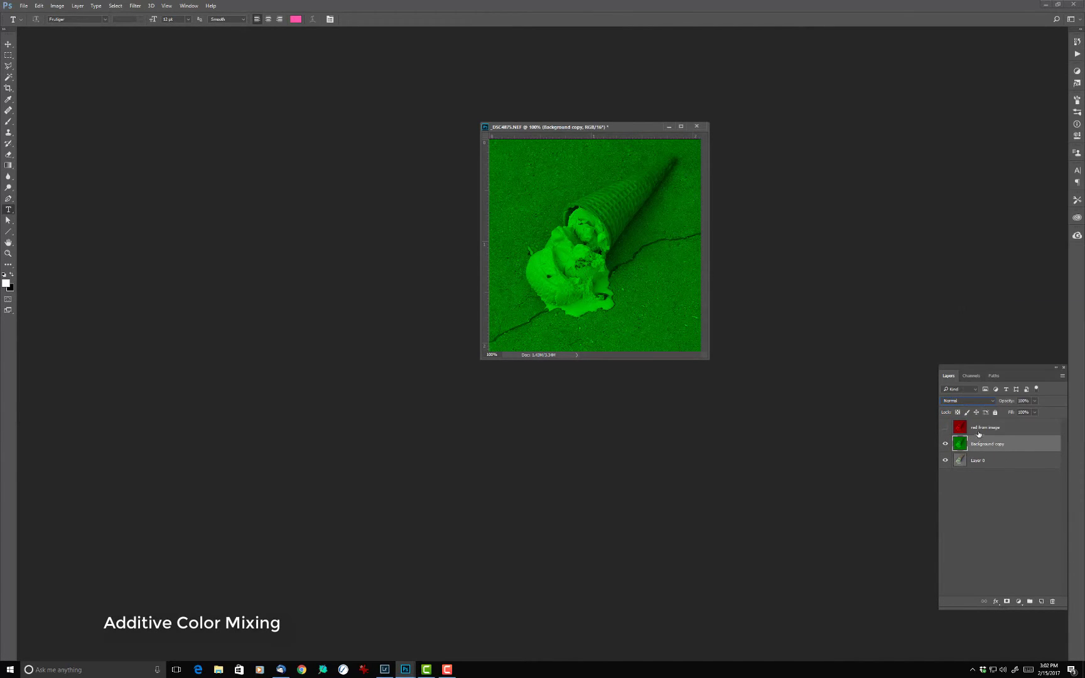
left_click(946, 427)
left_click(946, 427)
- Hide Background copy, select Layer 0, and add a pure blue (0000ff) fill layer above it
left_click(945, 444)
left_click(958, 465)
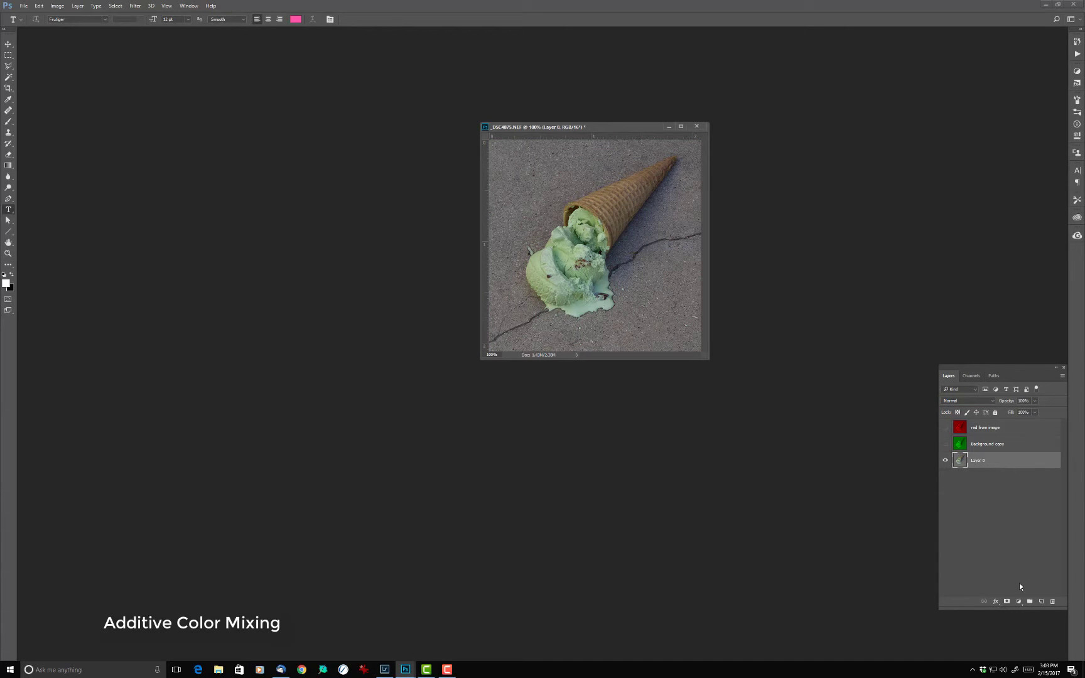
left_click(1018, 601)
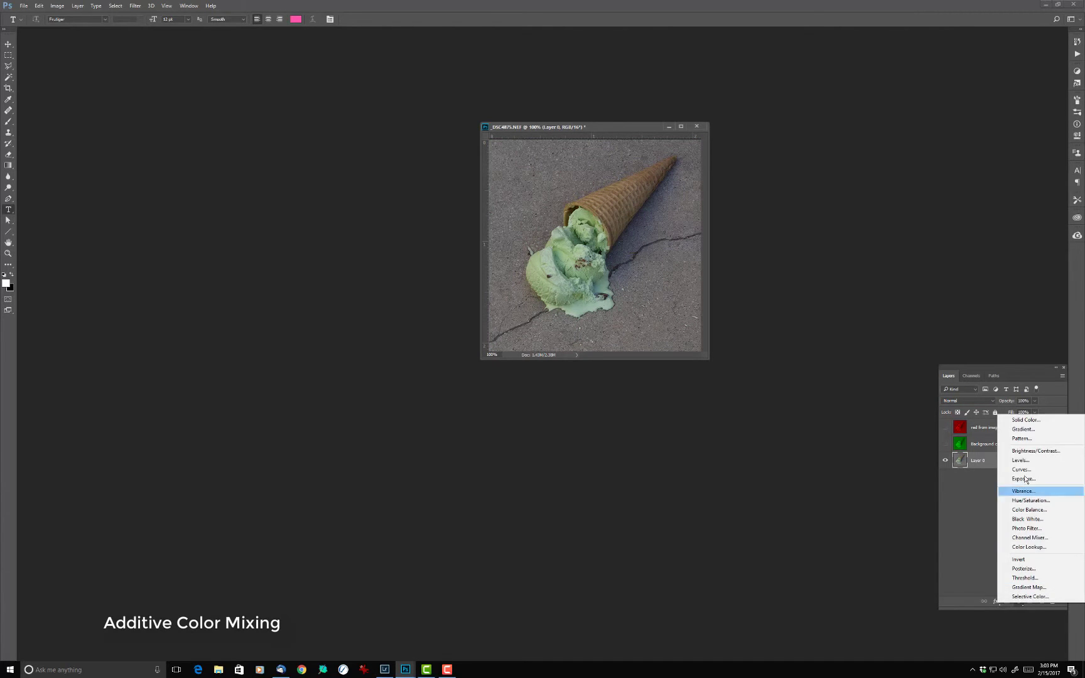
left_click(1025, 419)
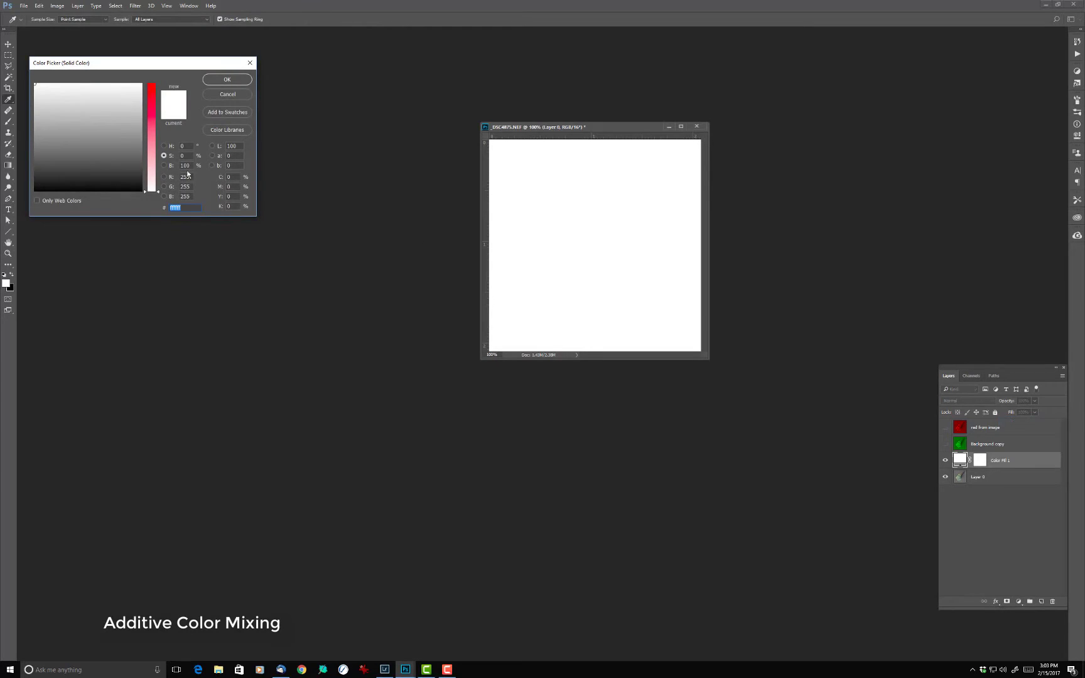
left_click(176, 176)
type("0")
left_click(184, 186)
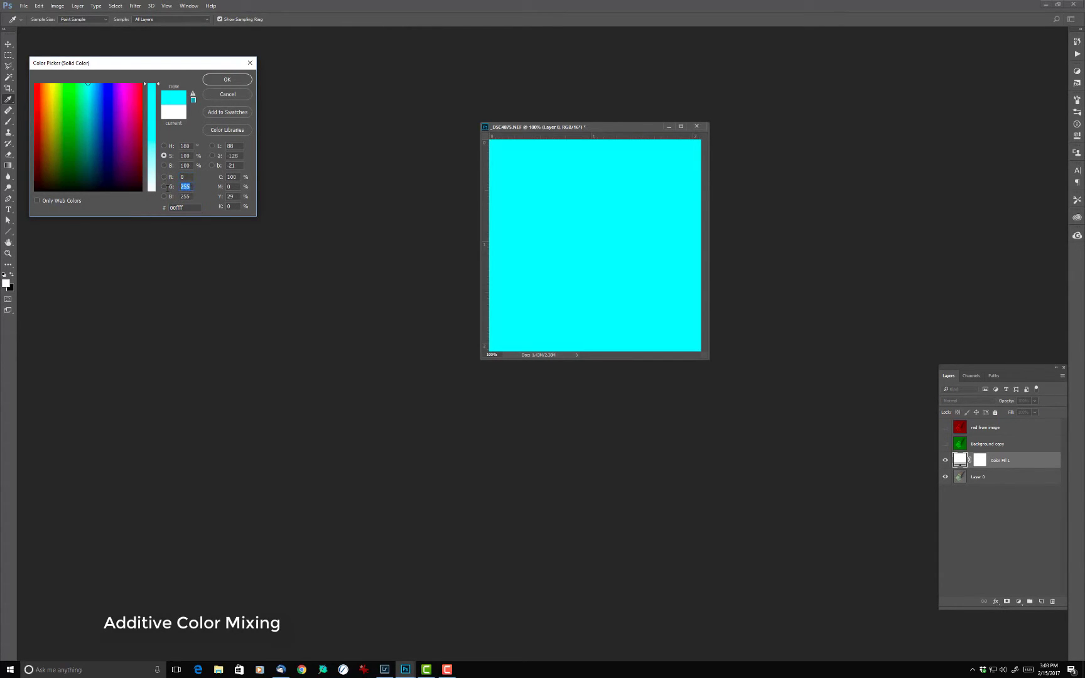
type("0")
left_click(226, 80)
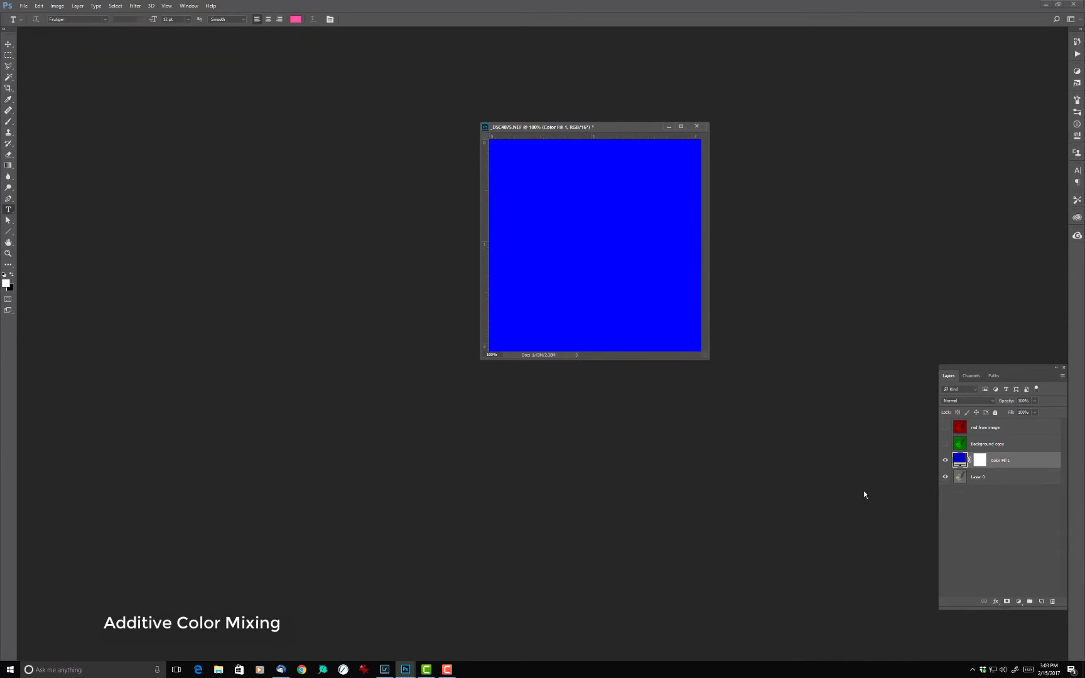
- Set the blue fill to Multiply and merge it down into Layer 0
left_click(963, 400)
key("Escape")
key("shift+alt+m")
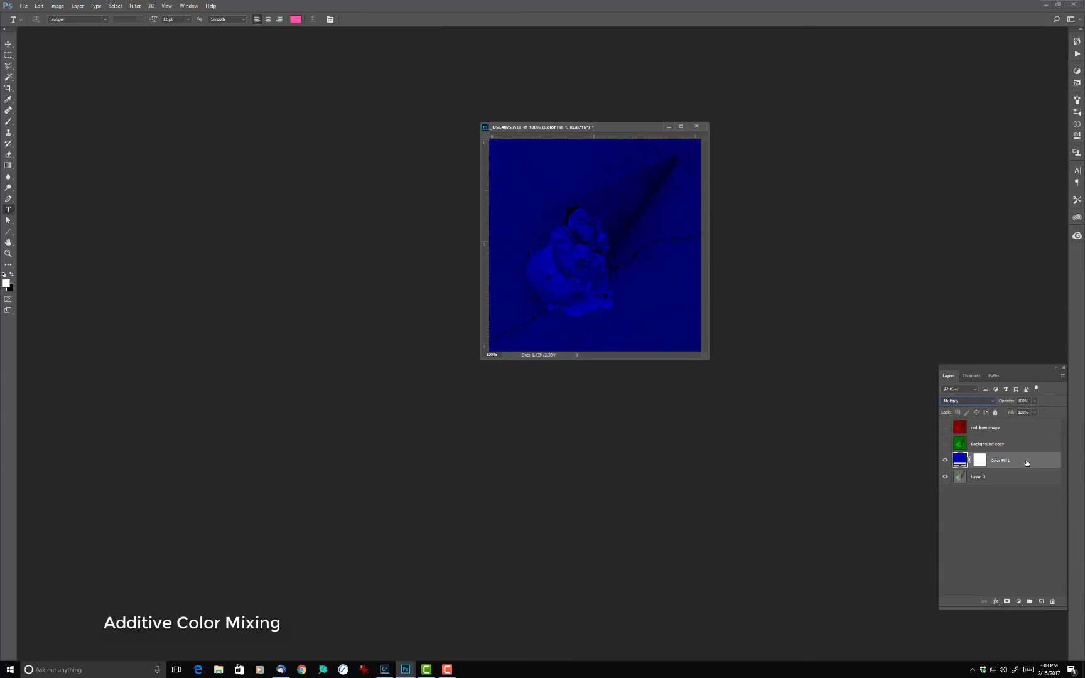
right_click(1009, 466)
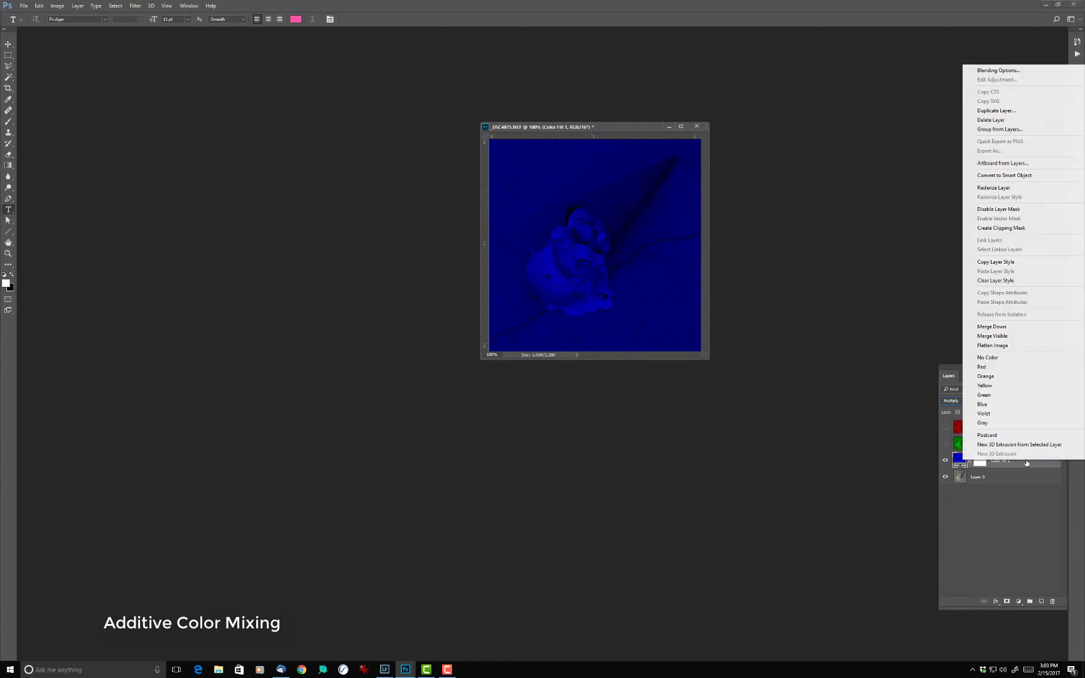
left_click(1004, 337)
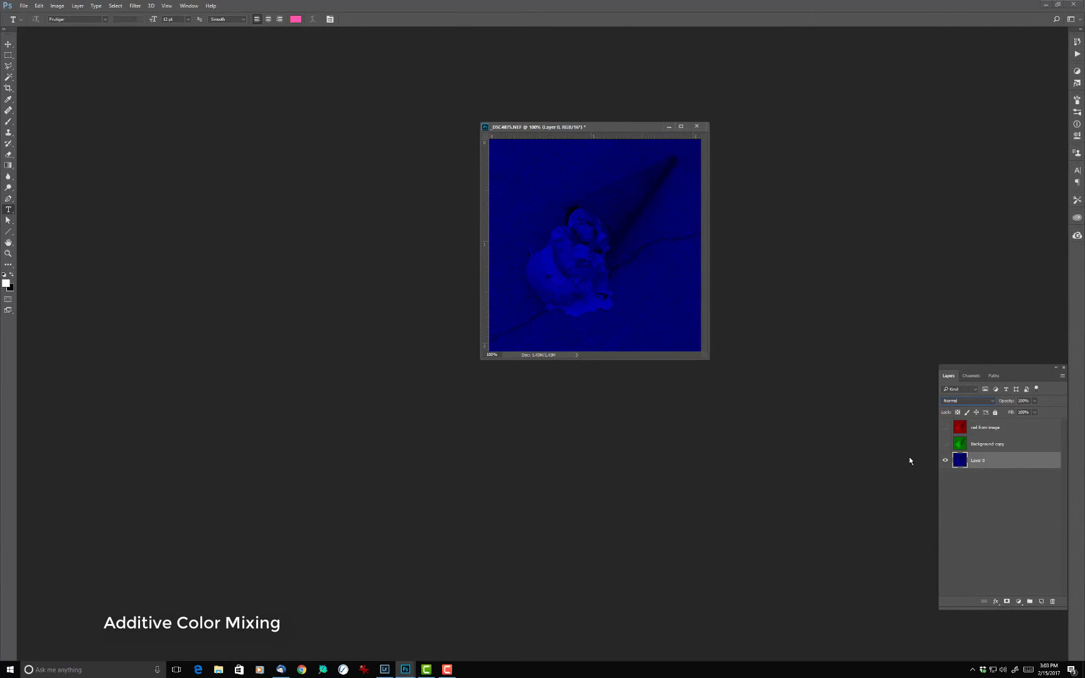
- Show Background copy and 'red from image', and set Layer 0, red and green layers to Linear Dodge (Add)
left_click(945, 445)
left_click(945, 427)
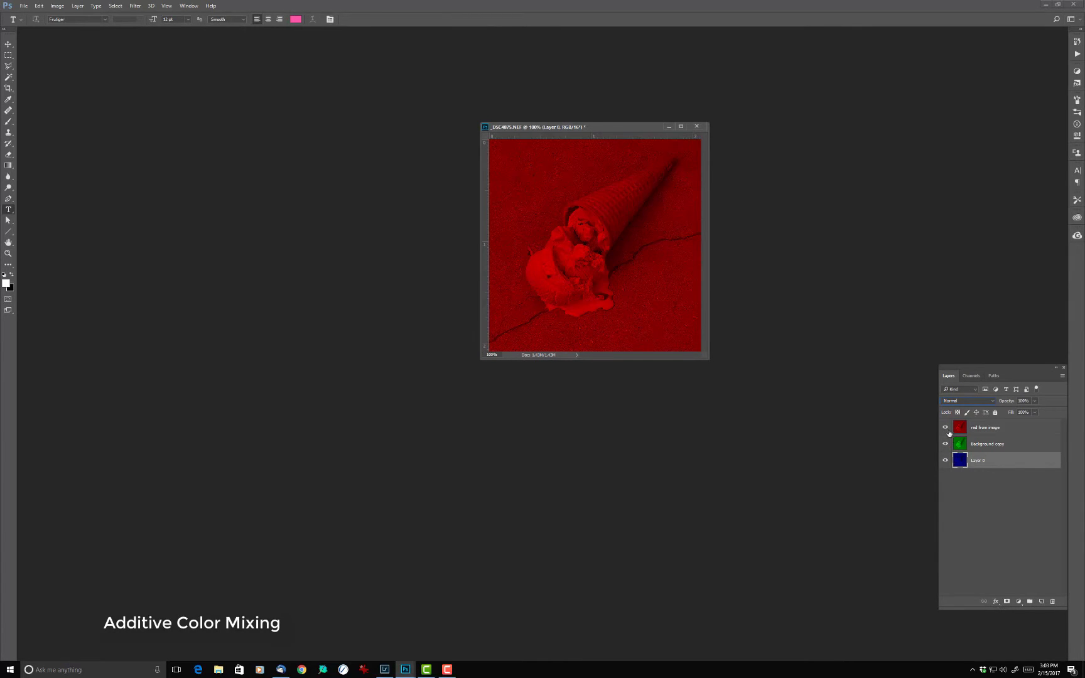
left_click(968, 402)
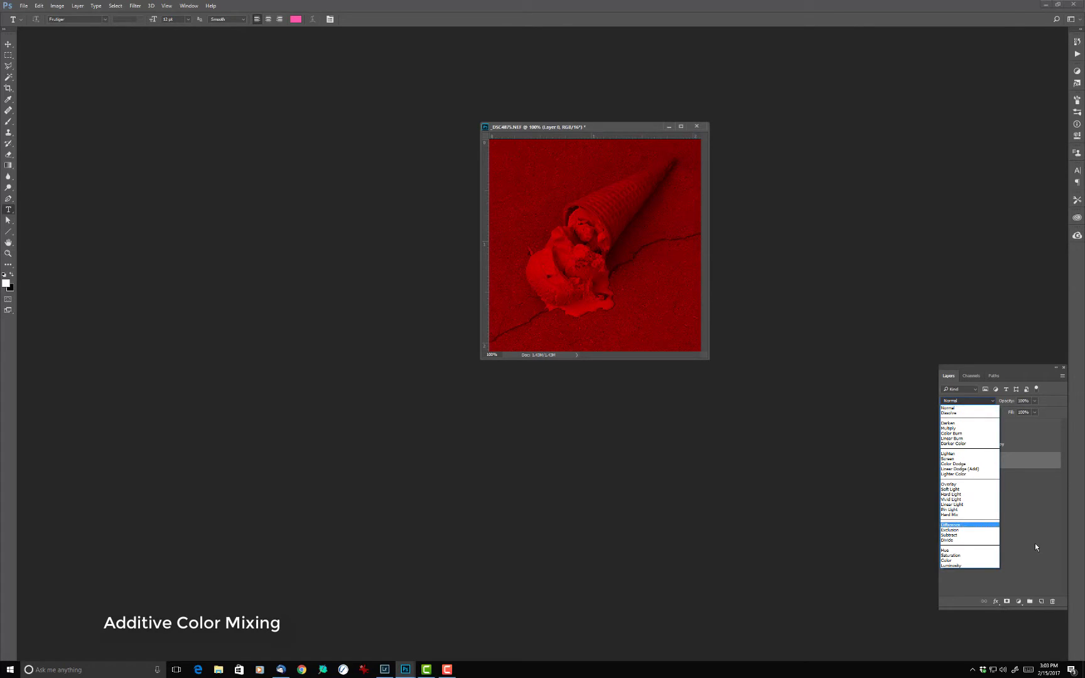
left_click(968, 469)
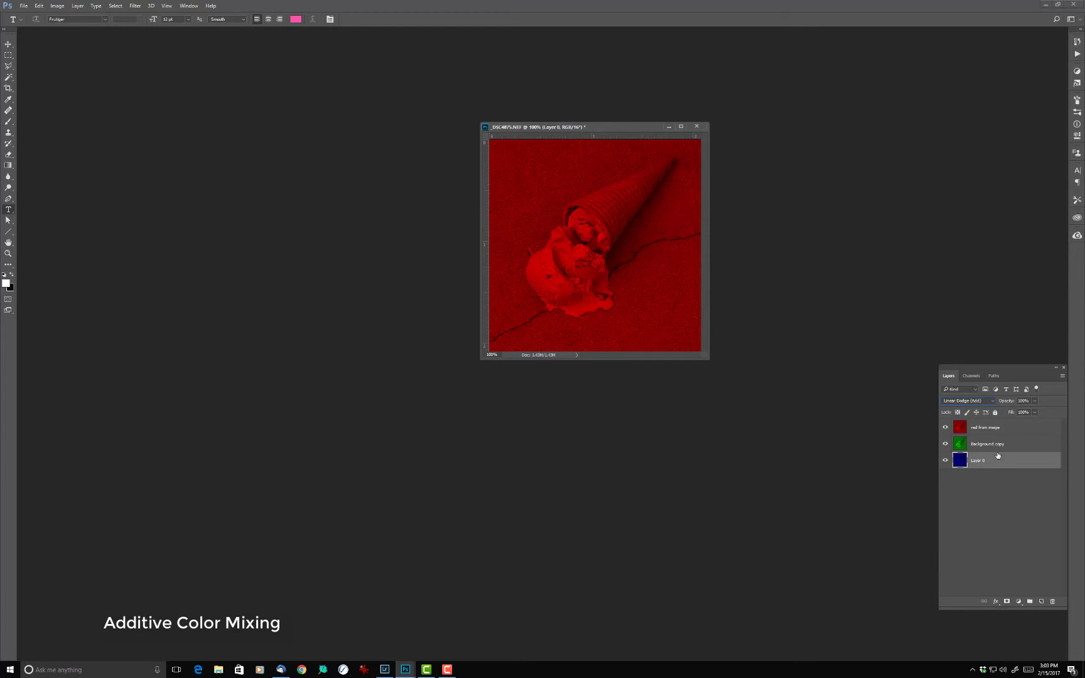
left_click(1003, 429)
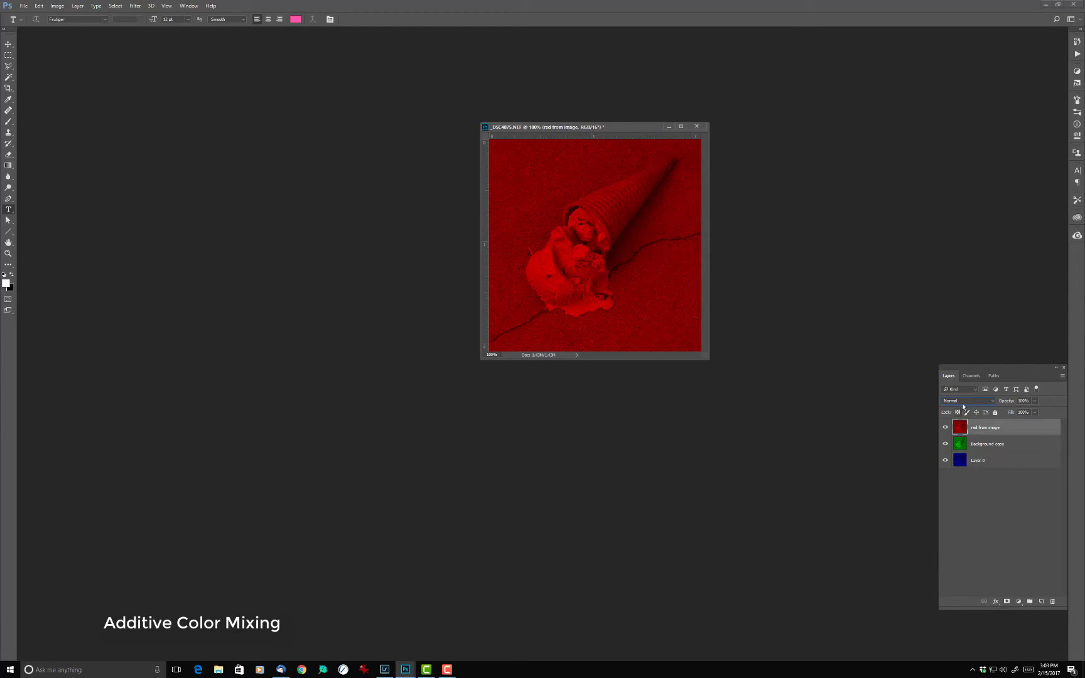
left_click(963, 401)
left_click(969, 469)
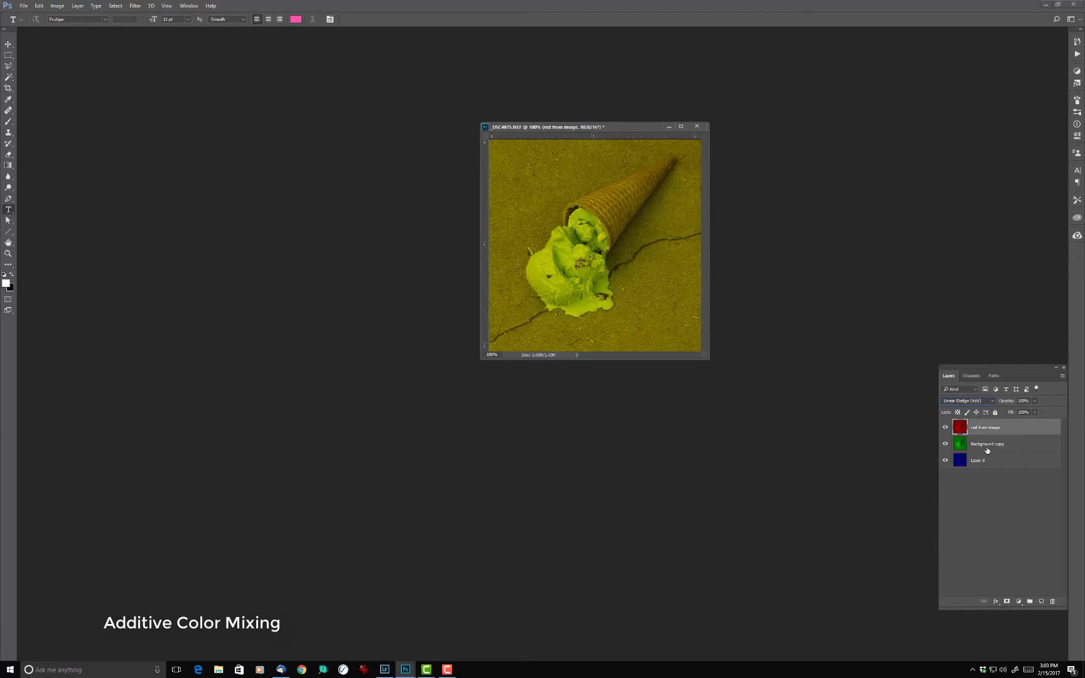
left_click(988, 443)
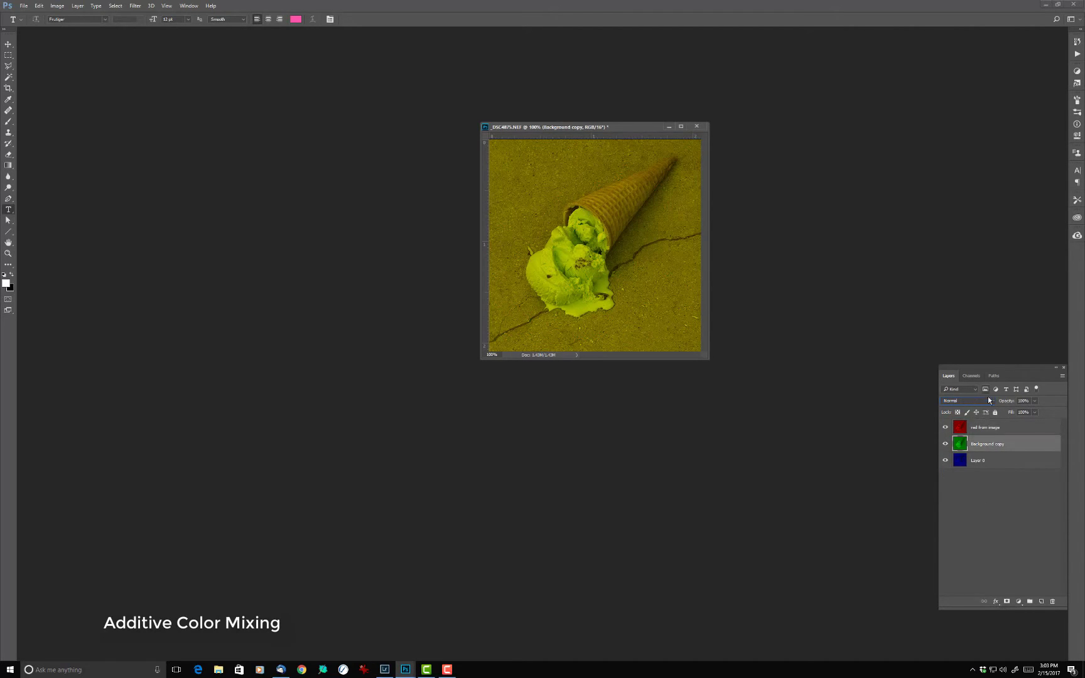
left_click(985, 400)
left_click(970, 469)
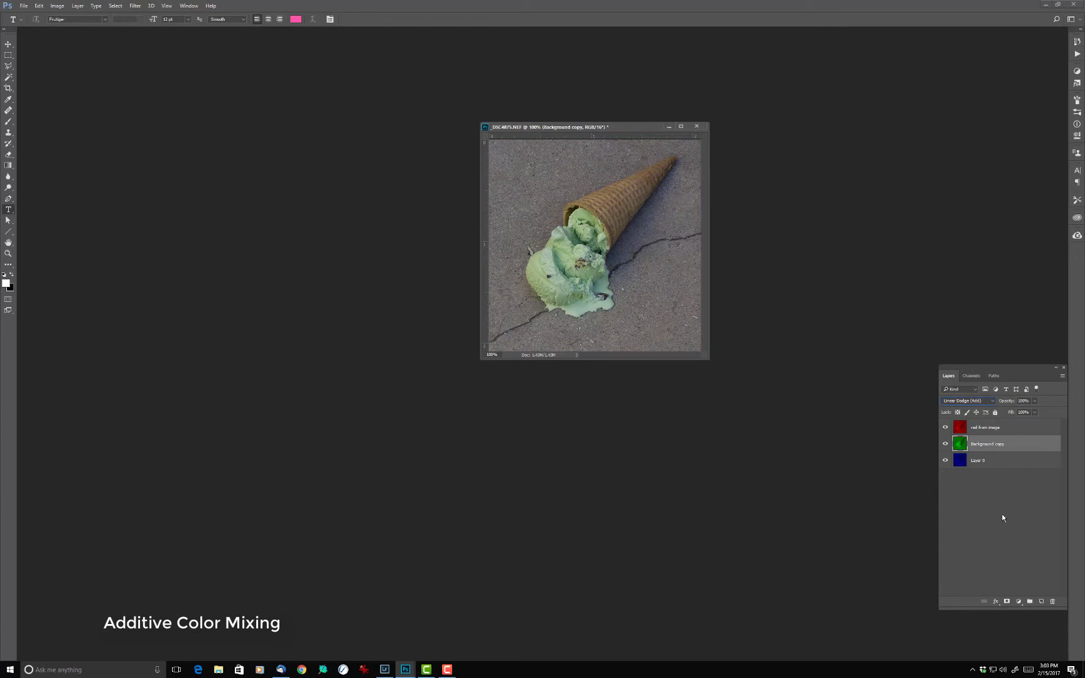
- In Canvas Size, switch units to Percent and enter width 400 and height 200
left_click_drag(567, 129, 464, 167)
left_click(57, 6)
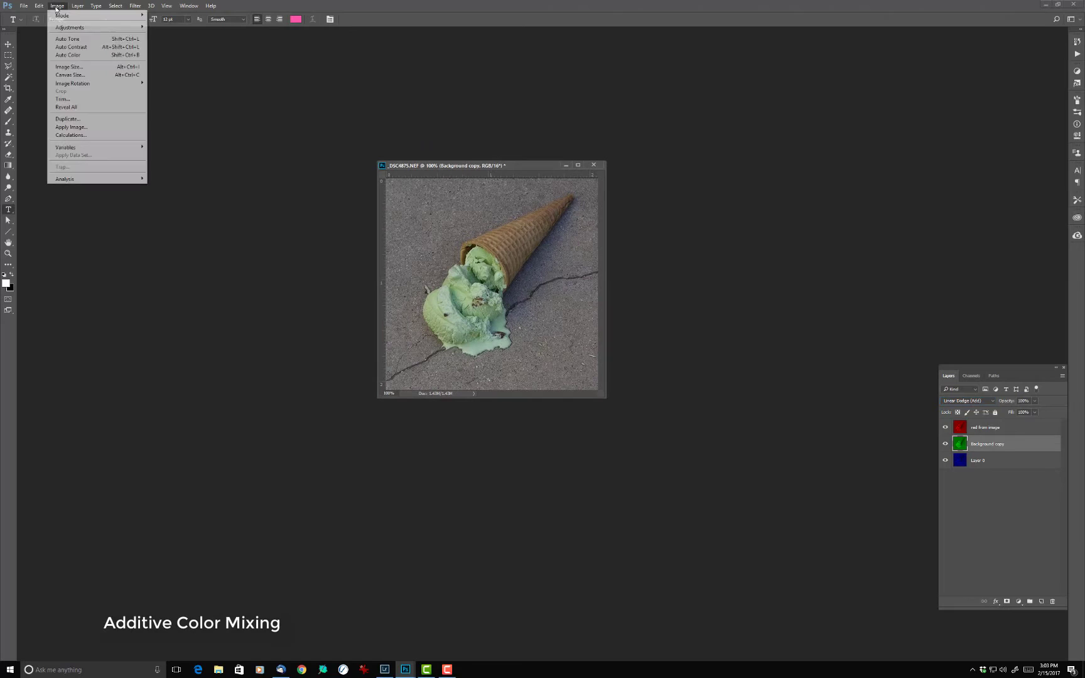
left_click(82, 76)
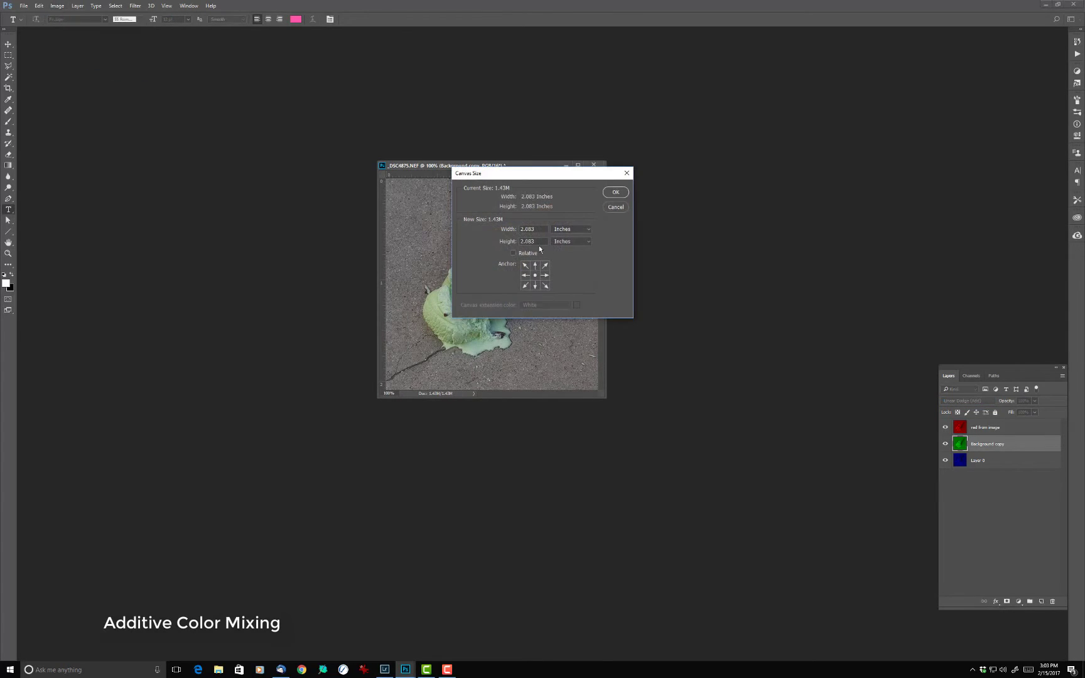
left_click(572, 240)
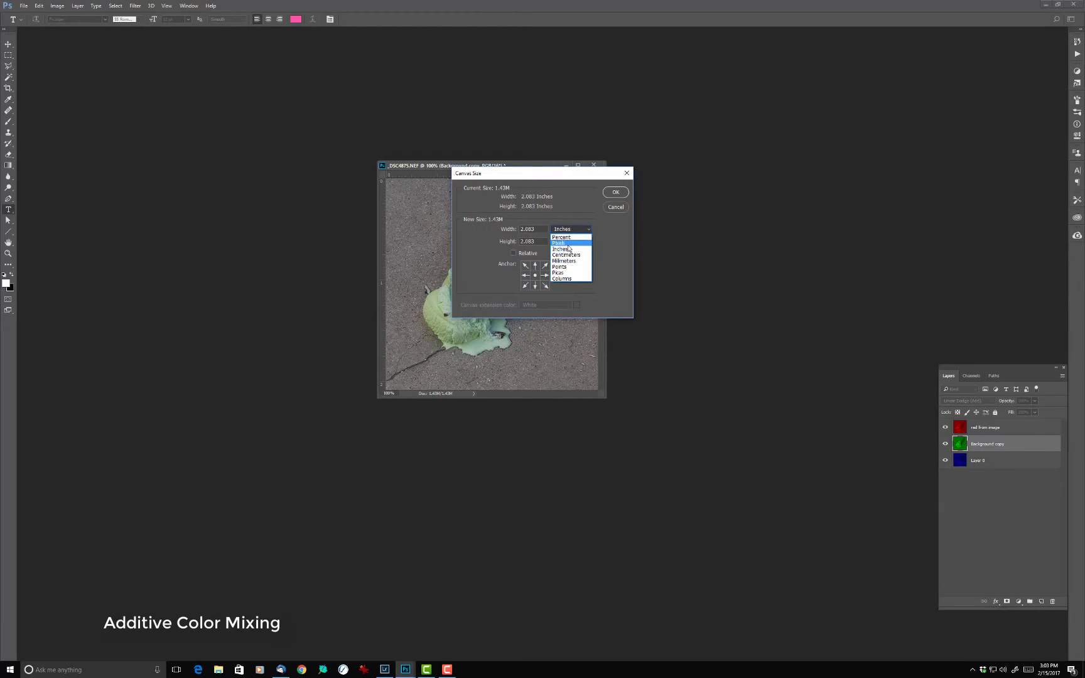
left_click(568, 229)
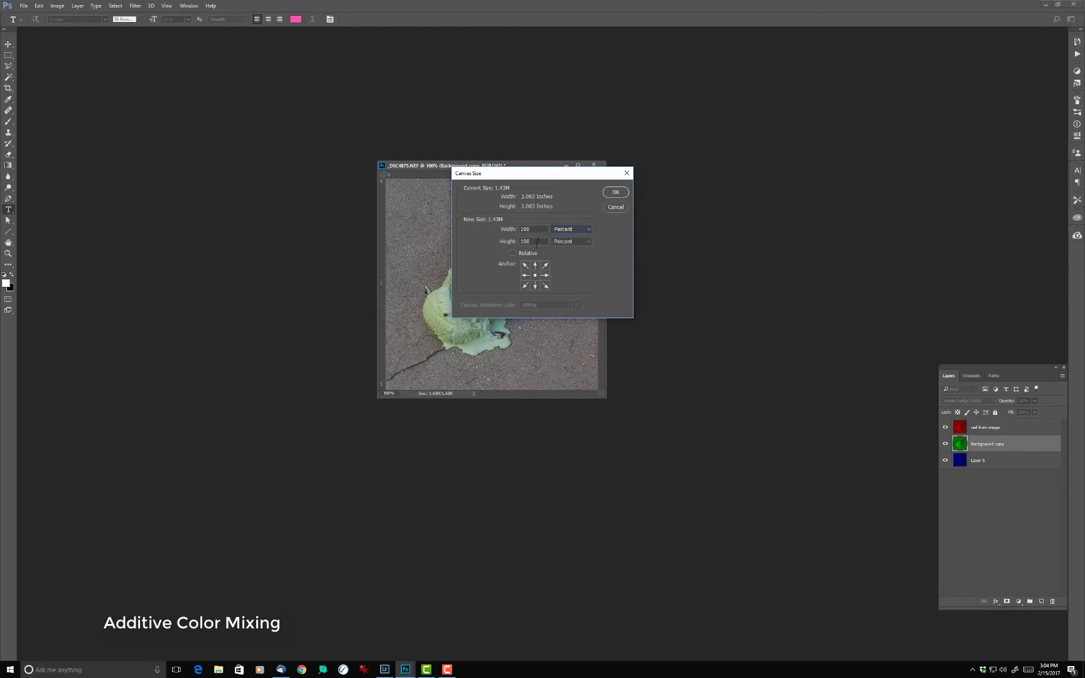
left_click_drag(534, 229, 493, 224)
type("400")
left_click_drag(531, 241, 491, 240)
type("200")
- Apply the larger canvas and, with the Move tool, drag the red copy left and green right
left_click(614, 193)
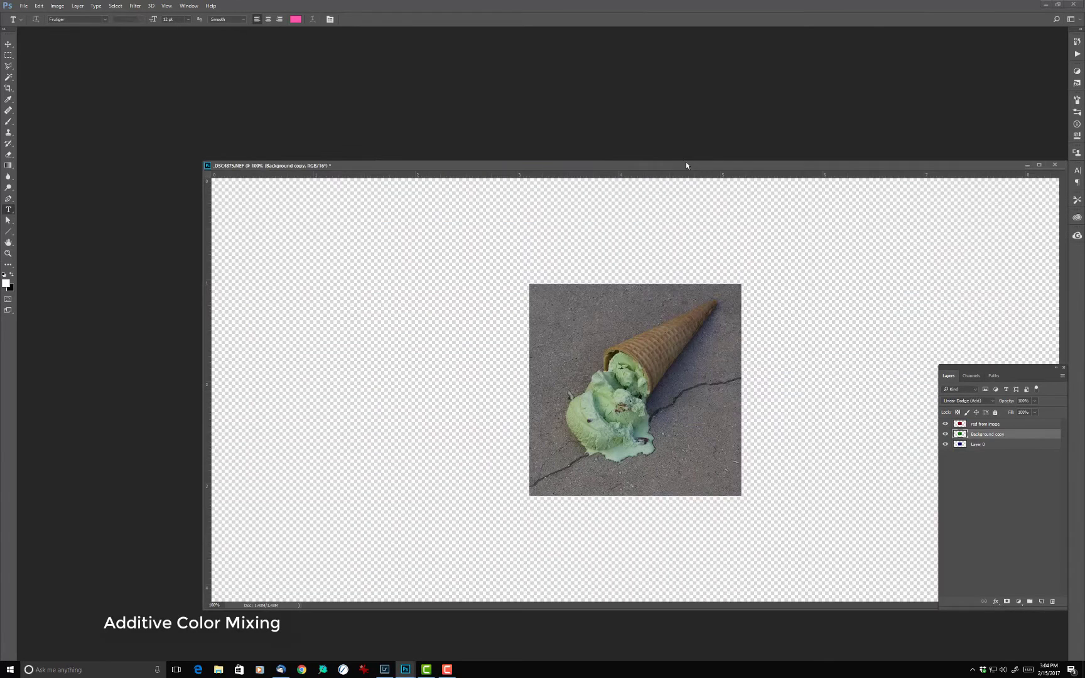
left_click_drag(666, 165, 509, 70)
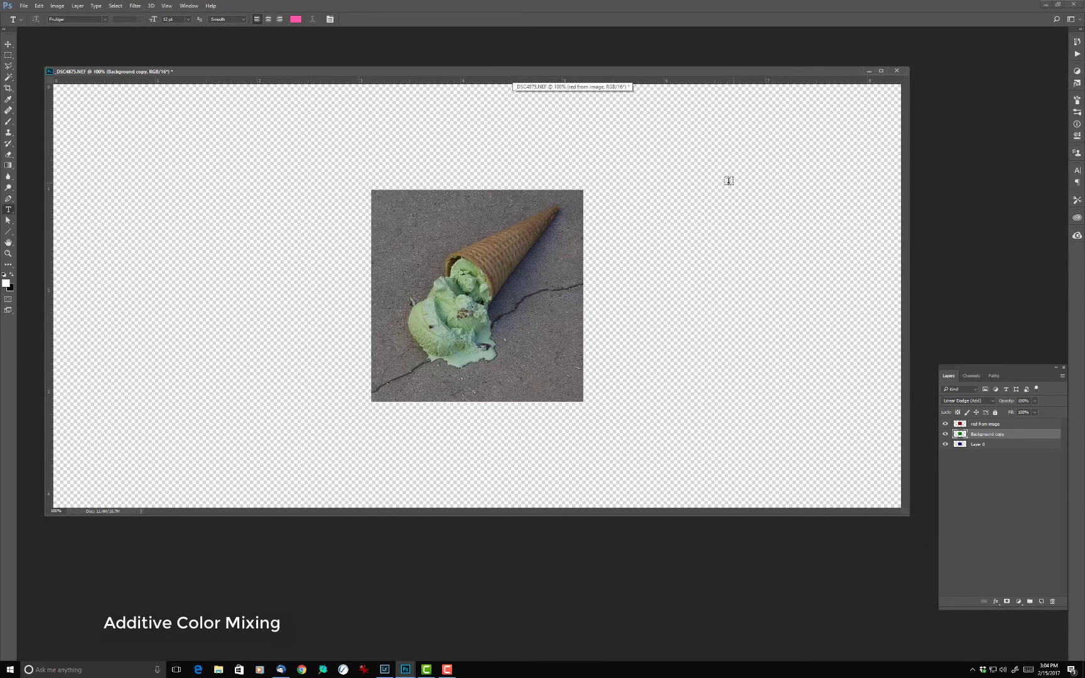
left_click(8, 46)
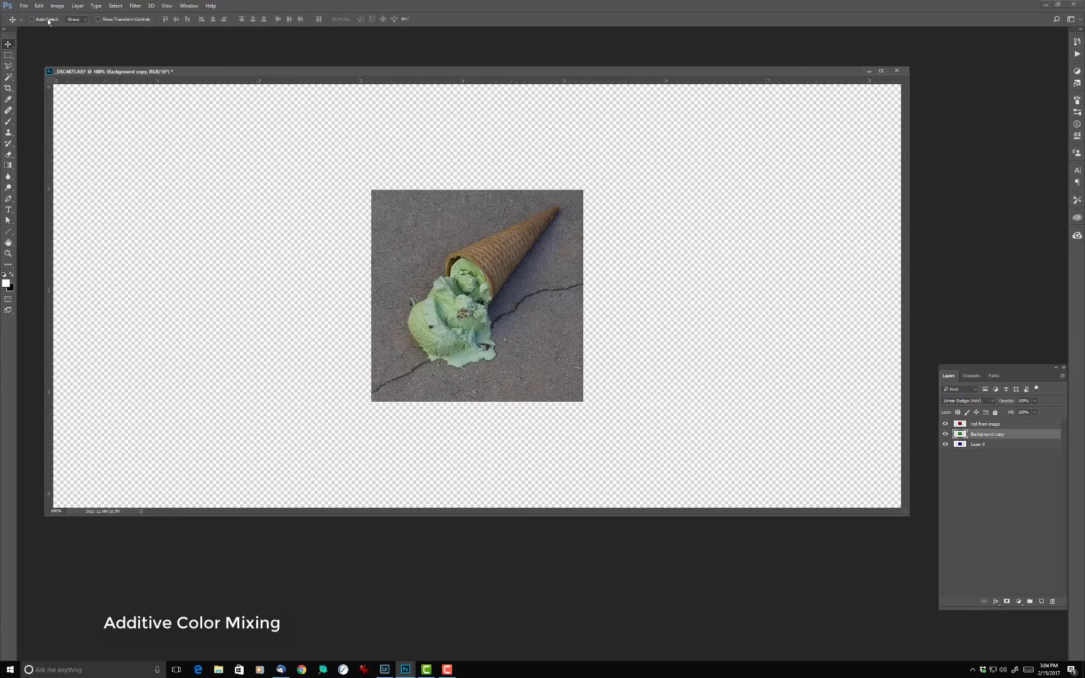
left_click_drag(451, 252, 160, 211)
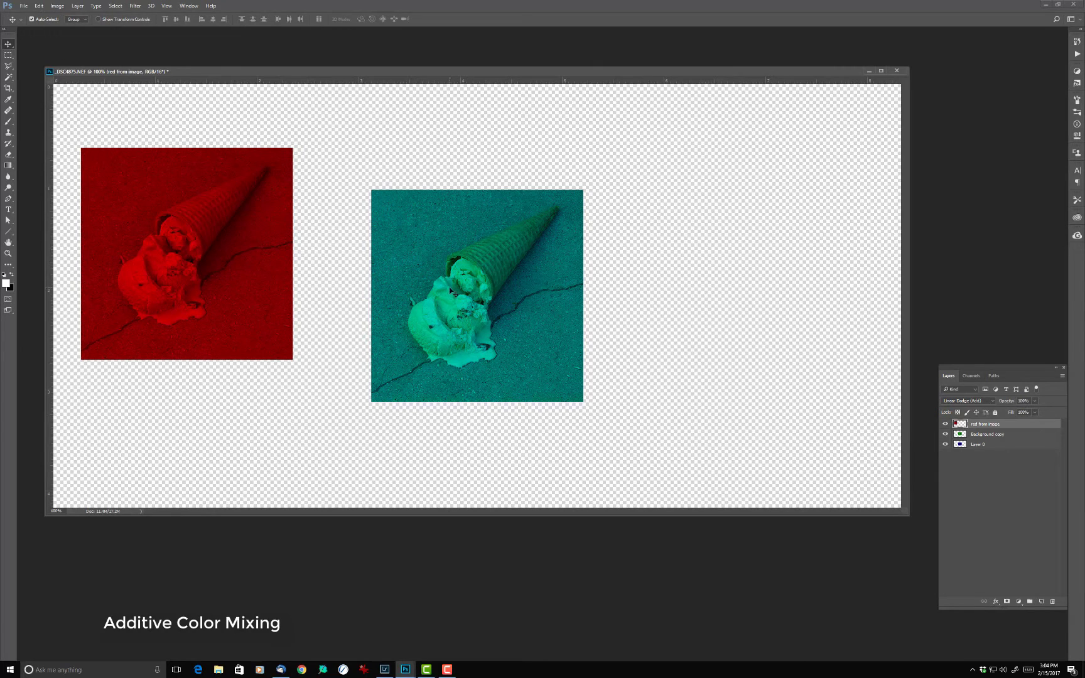
key("alt+bracketleft")
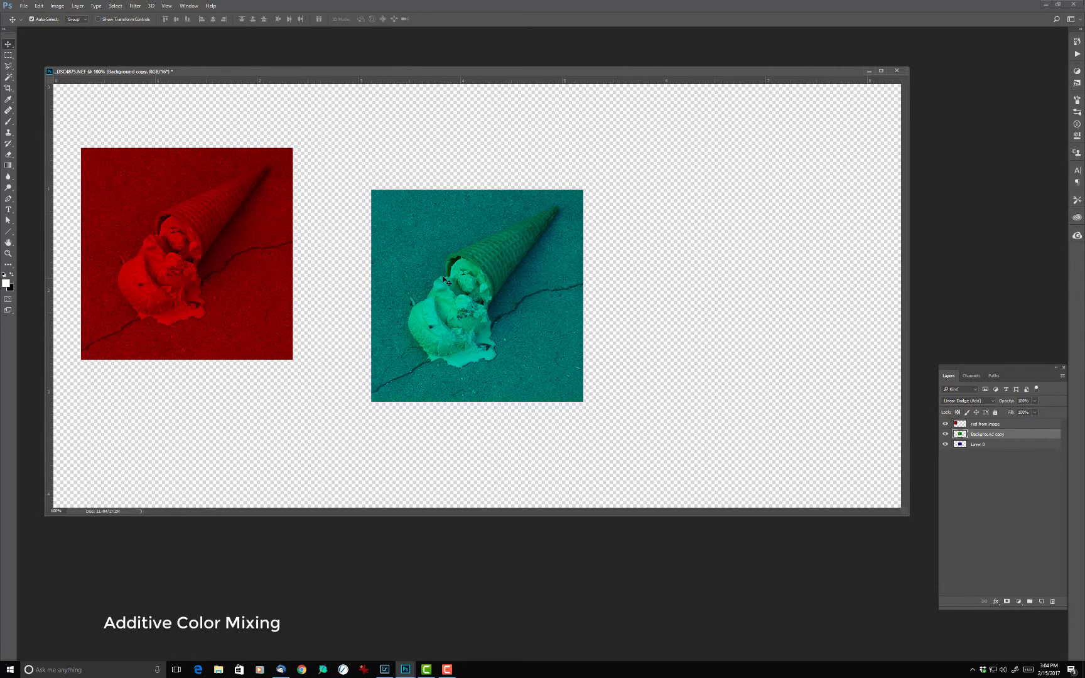
left_click_drag(444, 278, 713, 229)
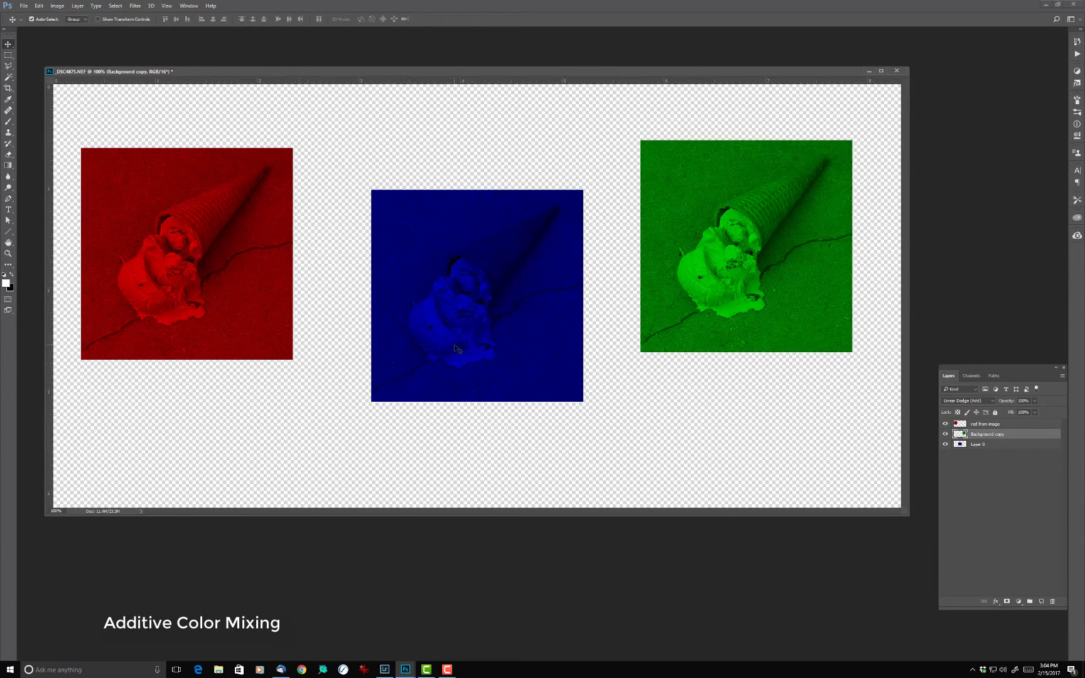
- Overlap the blue, green and red images back into register for full colour
left_click_drag(457, 349, 456, 289)
left_click_drag(754, 300, 509, 292)
left_click_drag(225, 290, 519, 275)
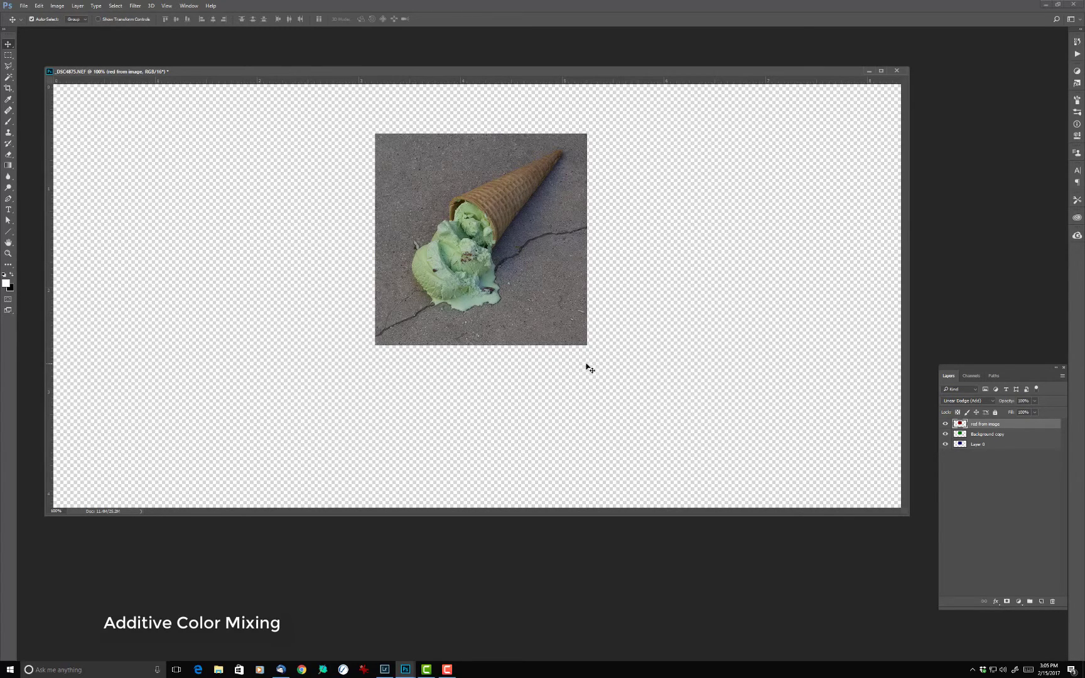
- Place red on the left and green on the right of blue, evenly spaced in a row
left_click_drag(504, 304, 229, 314)
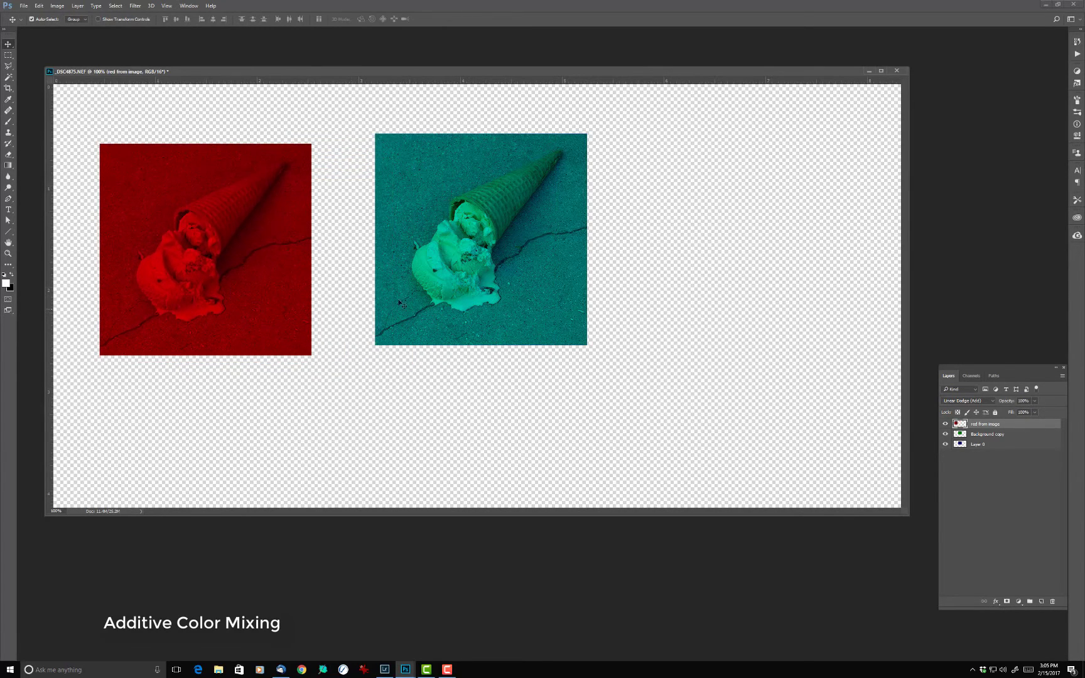
left_click(547, 308)
left_click_drag(547, 308, 739, 286)
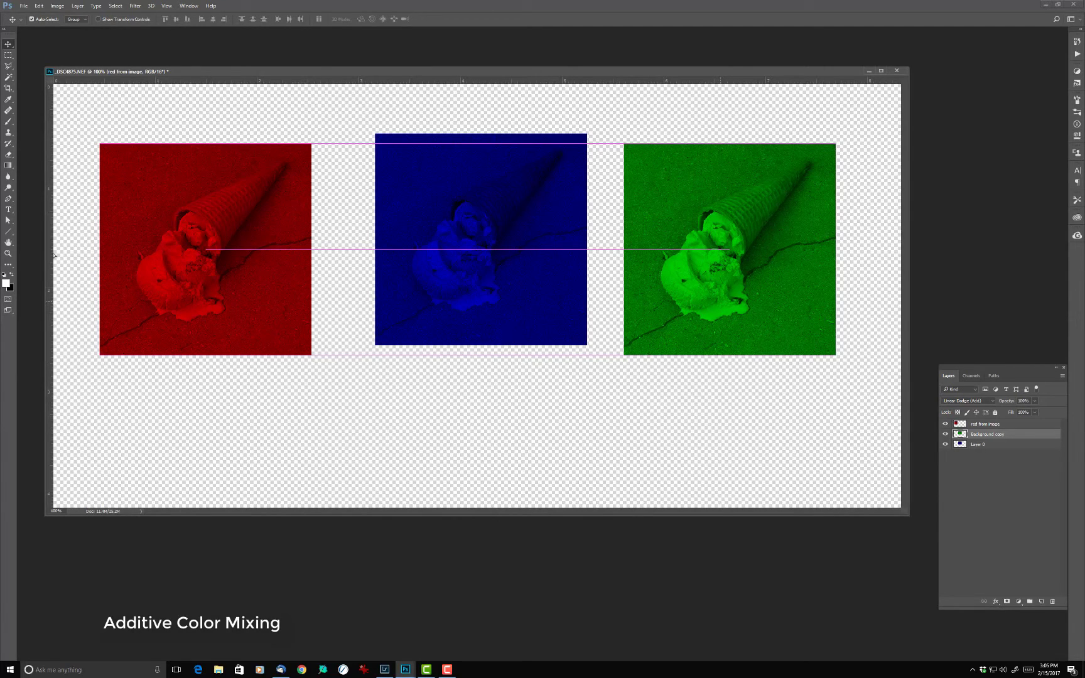
left_click_drag(205, 292, 205, 292)
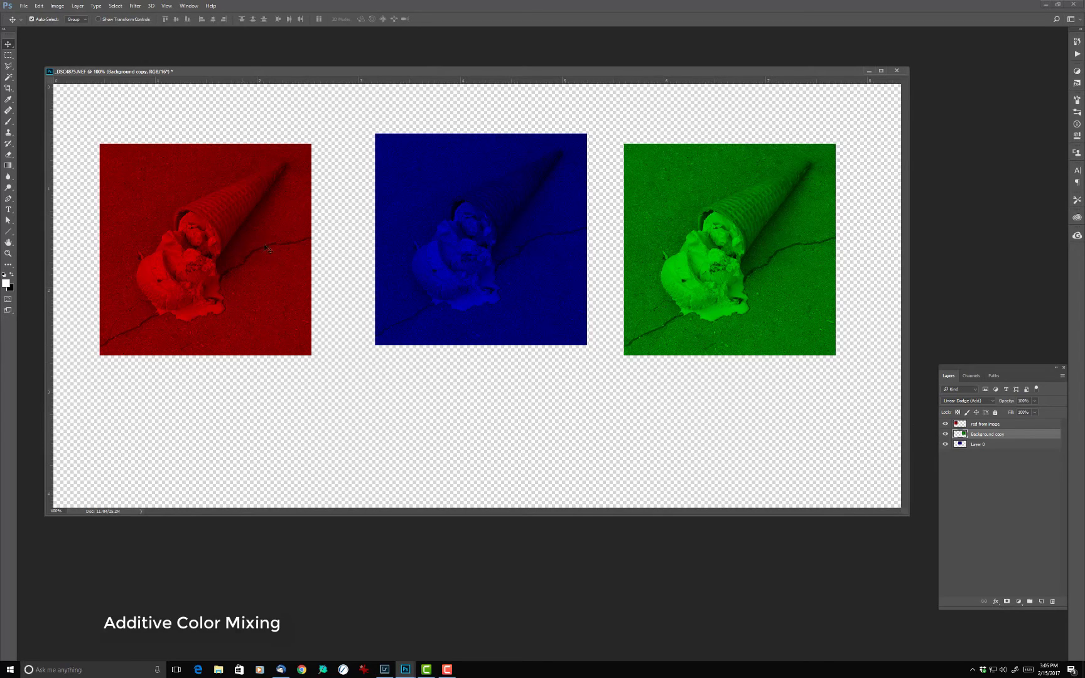
left_click_drag(204, 237, 226, 237)
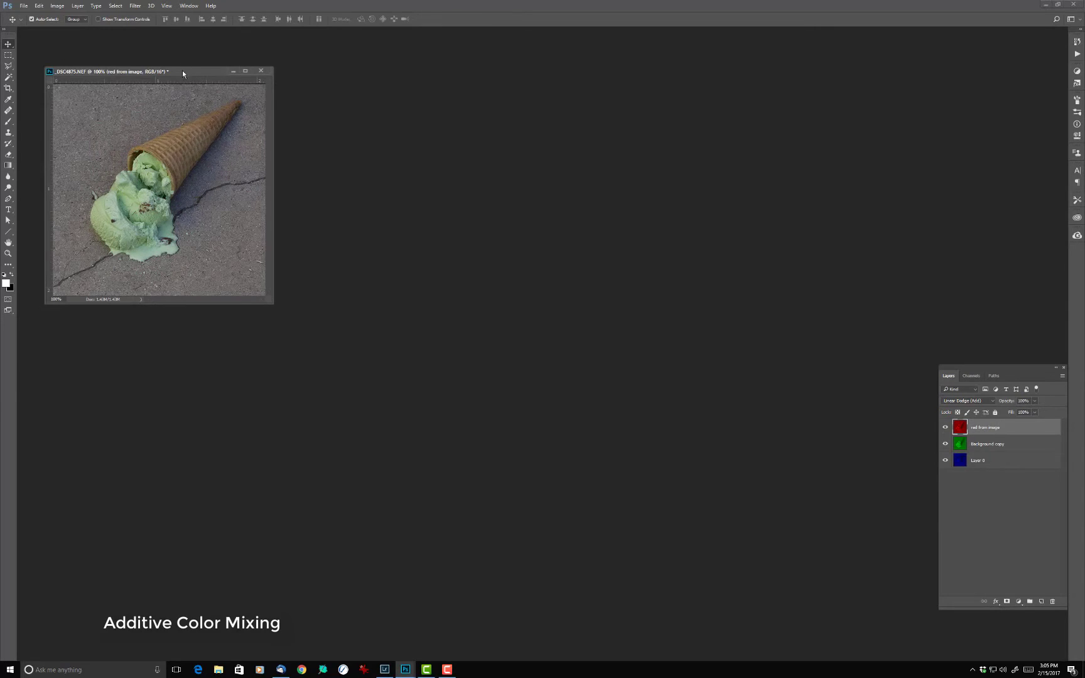
- In Channels, view Red, Green and Blue in turn, then show Red alone, select all and copy
left_click_drag(182, 70, 578, 248)
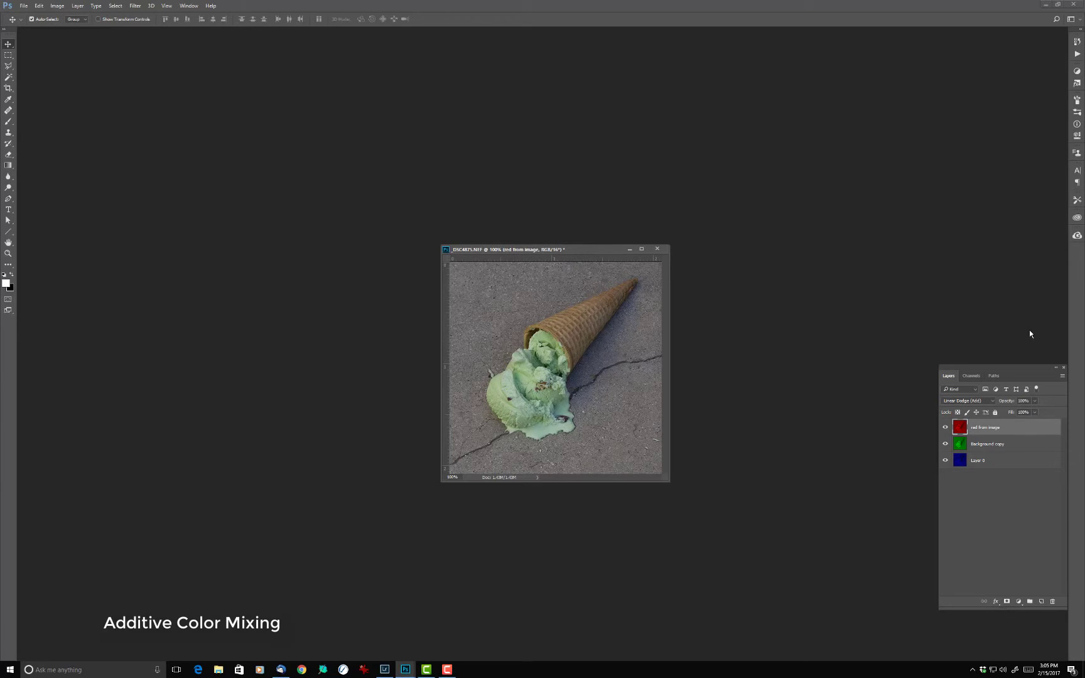
left_click(971, 375)
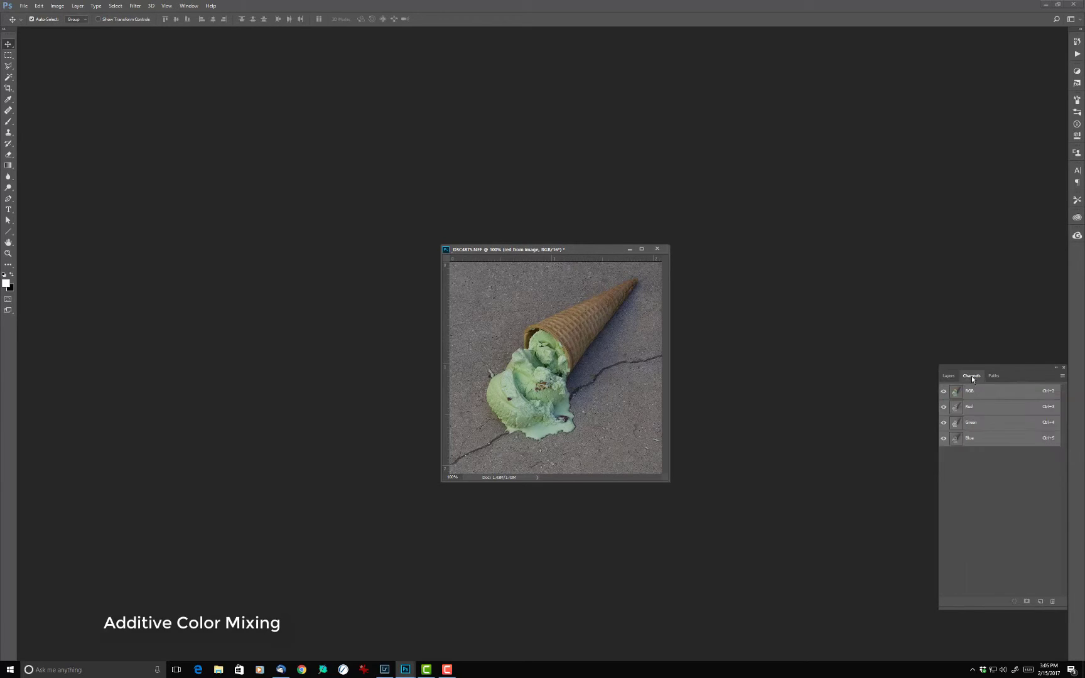
left_click(990, 408)
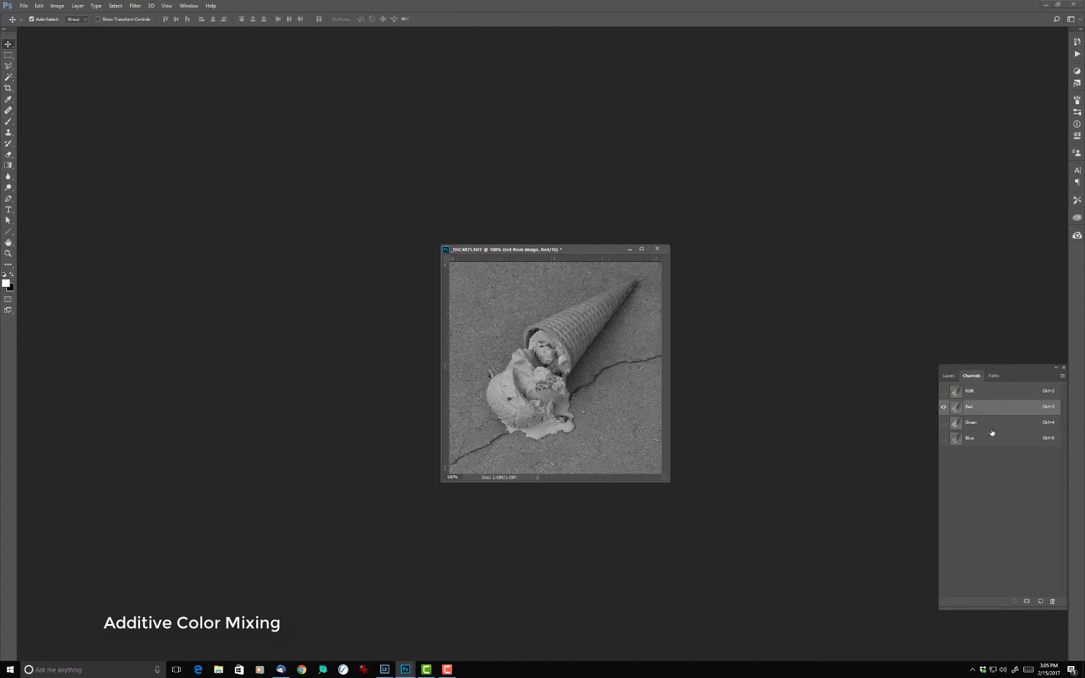
left_click(994, 423)
left_click(994, 435)
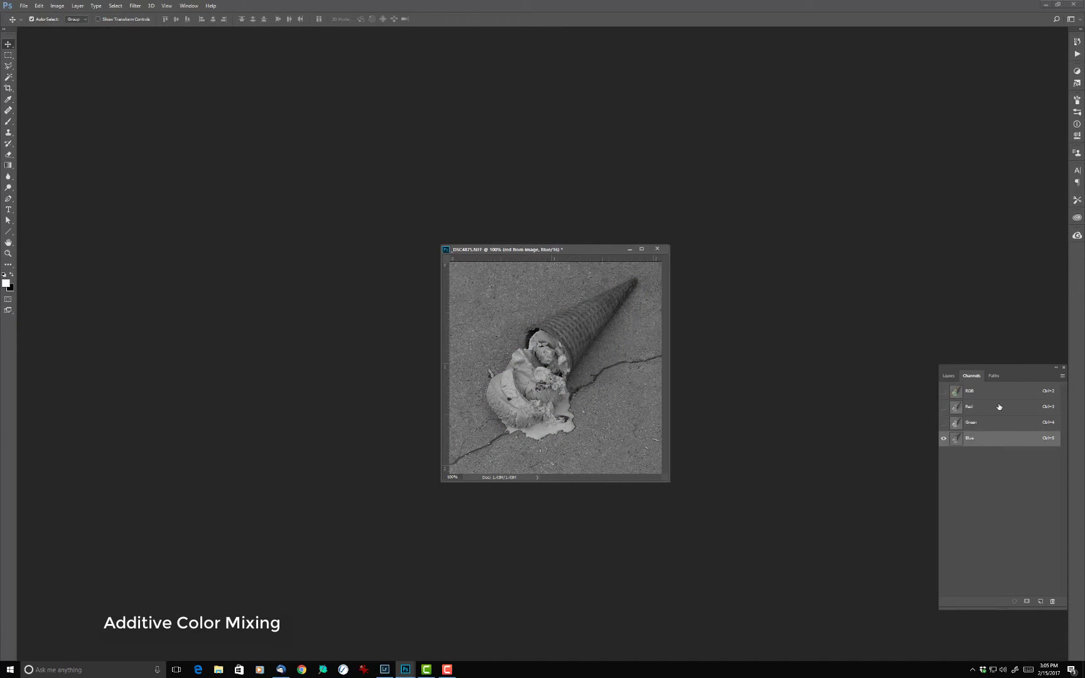
left_click(998, 407)
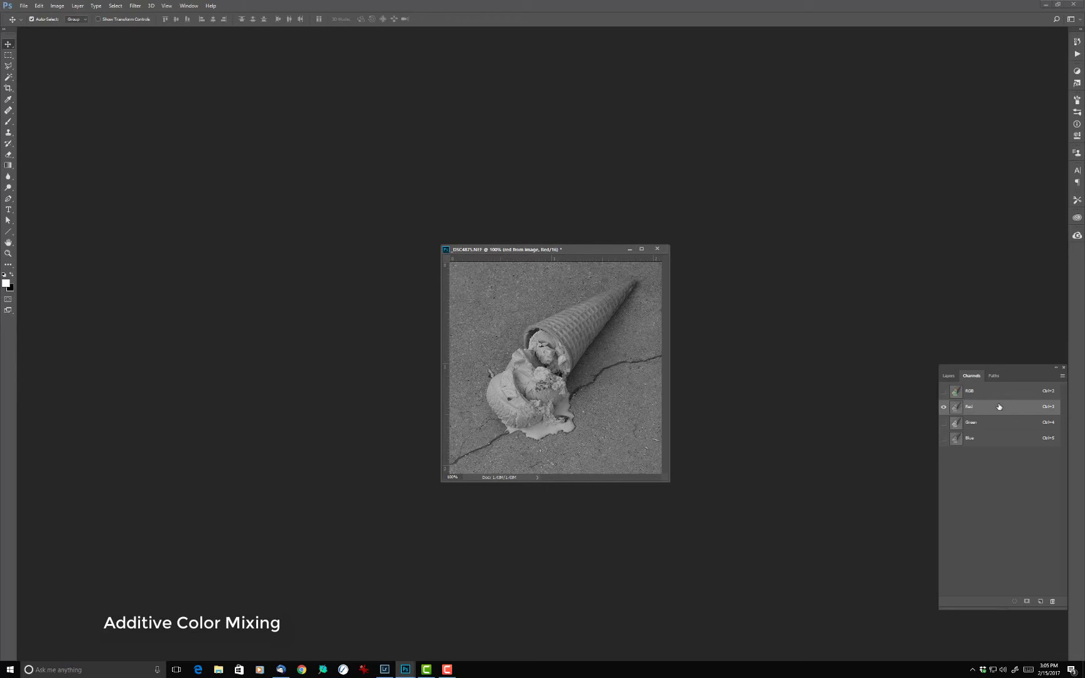
key("ctrl+a")
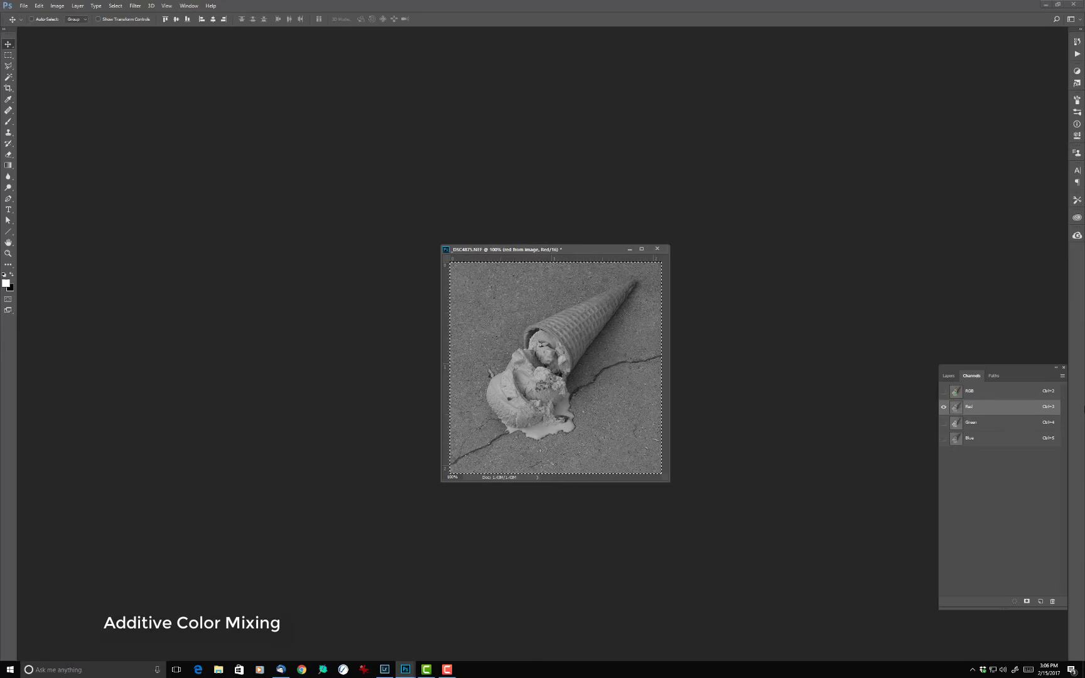
key("ctrl")
- Add a new Layer 1 on top of the stack and paste the copied Red channel into it
left_click(948, 375)
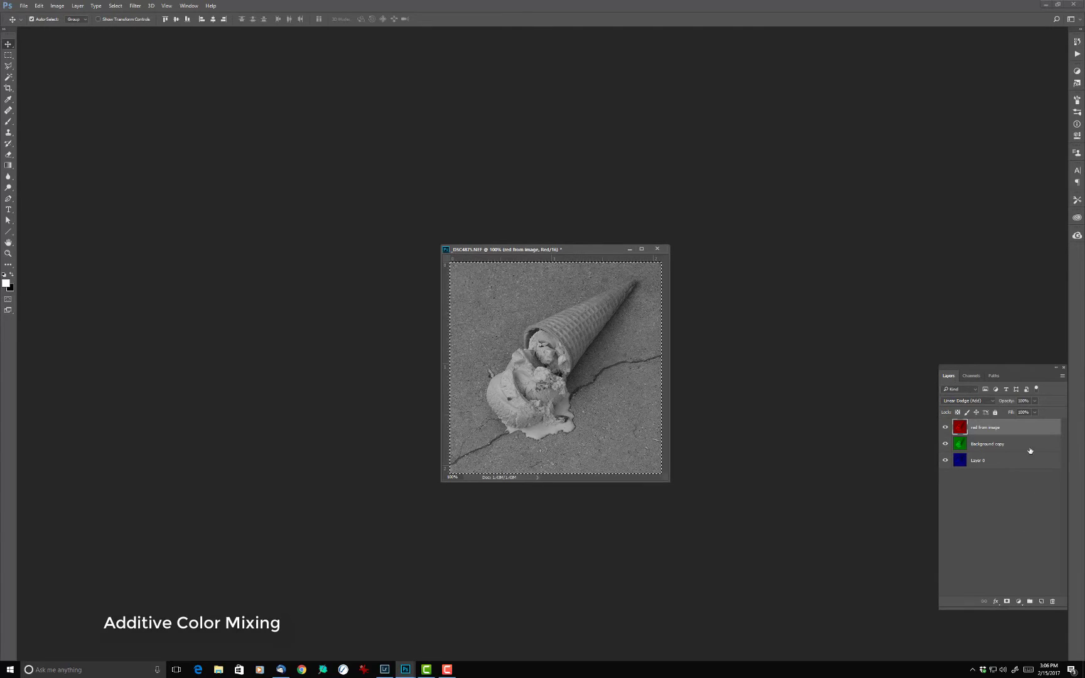
left_click(1041, 601)
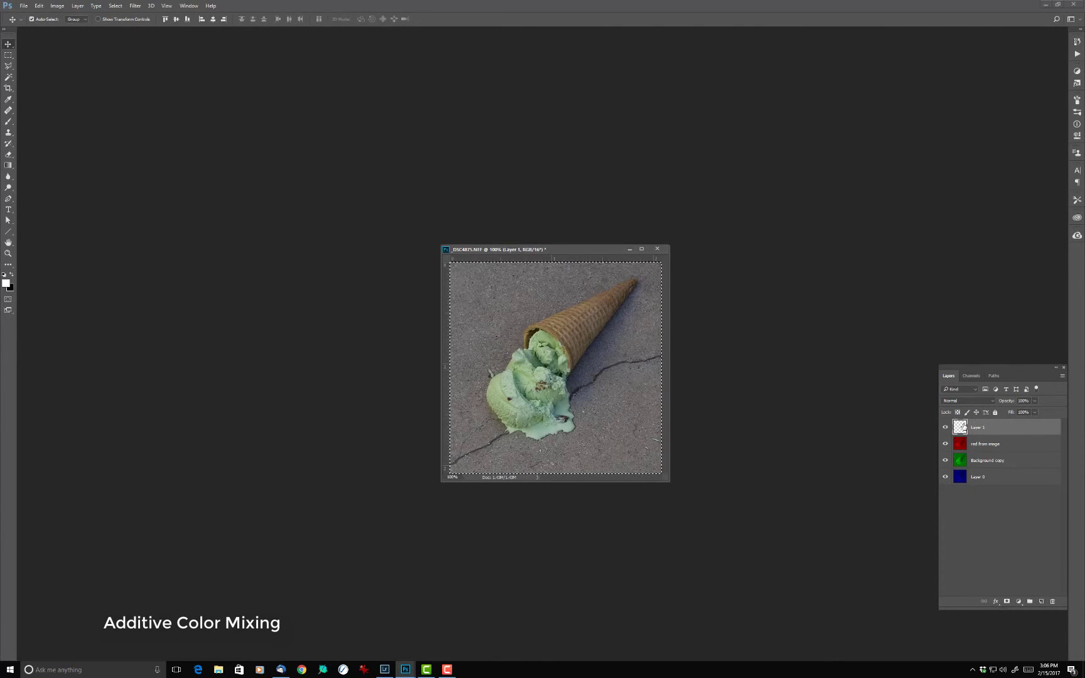
key("ctrl")
key("ctrl+d")
key("ctrl+BackSpace")
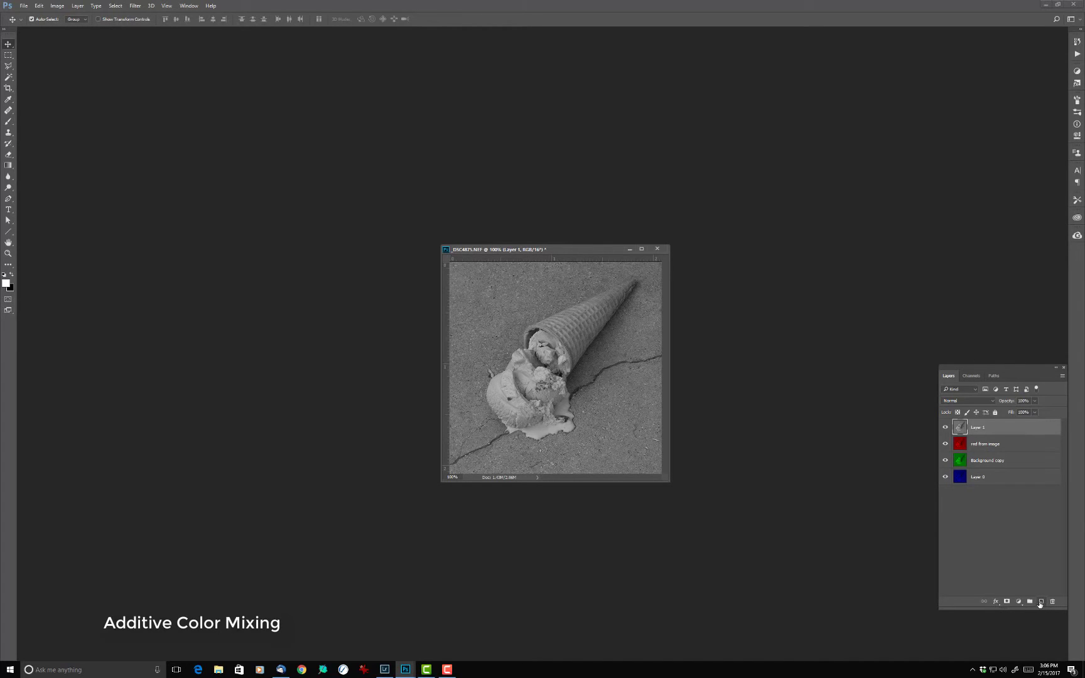
- Add a pure red (ff0000) Solid Color fill layer above Layer 1 in Multiply blend mode
left_click(1019, 601)
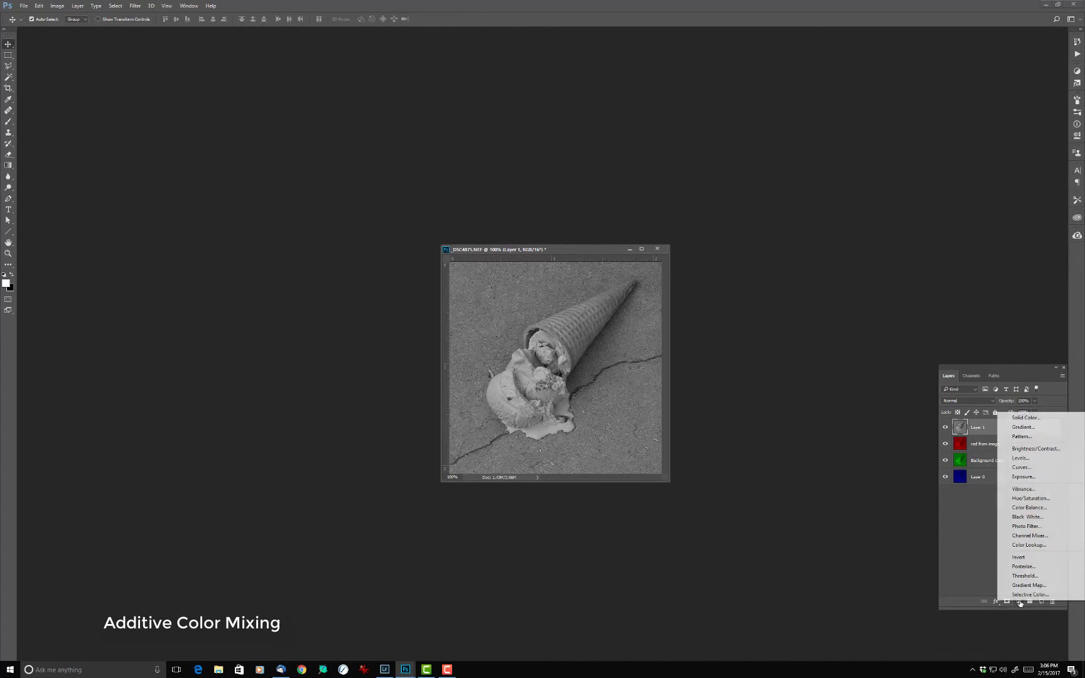
left_click(1025, 418)
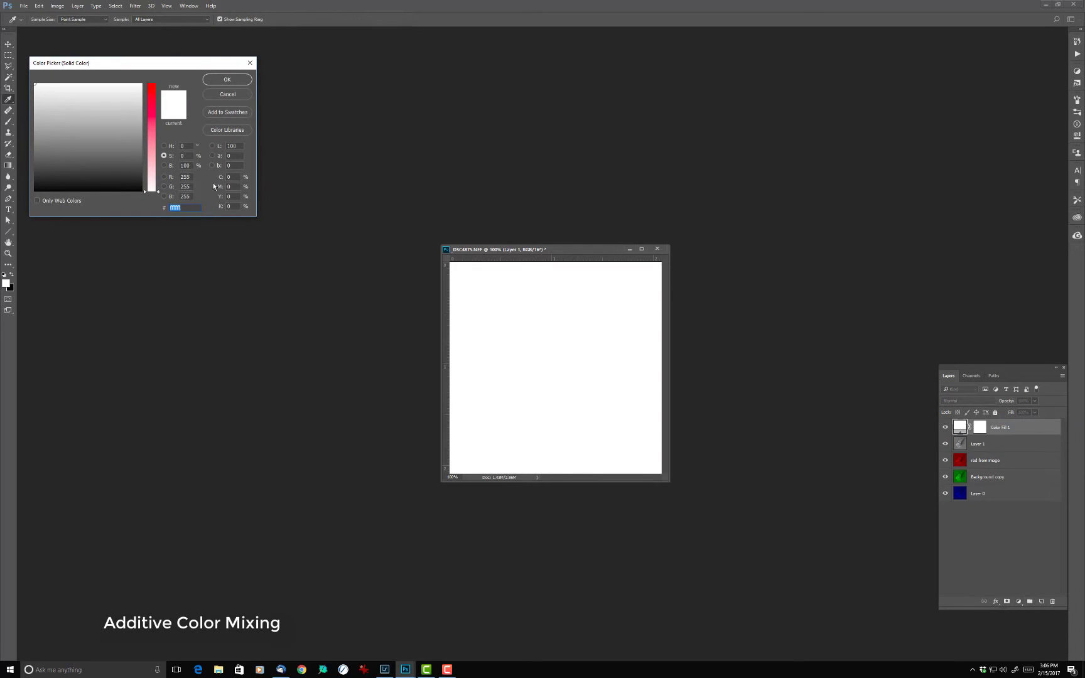
left_click(183, 187)
type("0")
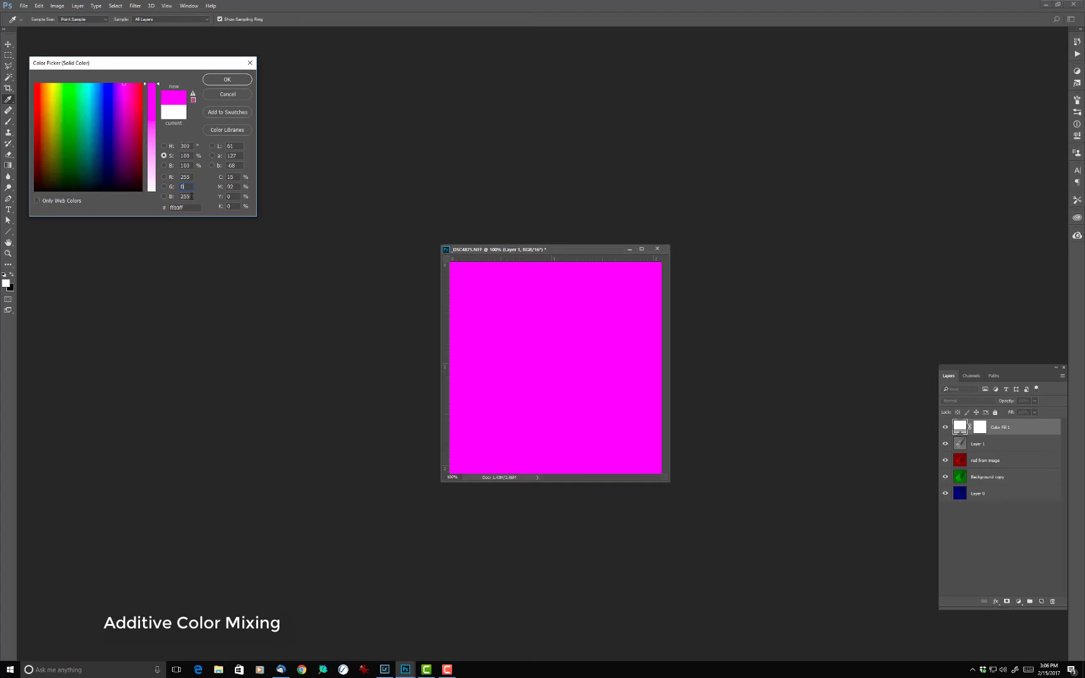
left_click(191, 196)
type("0")
left_click(225, 81)
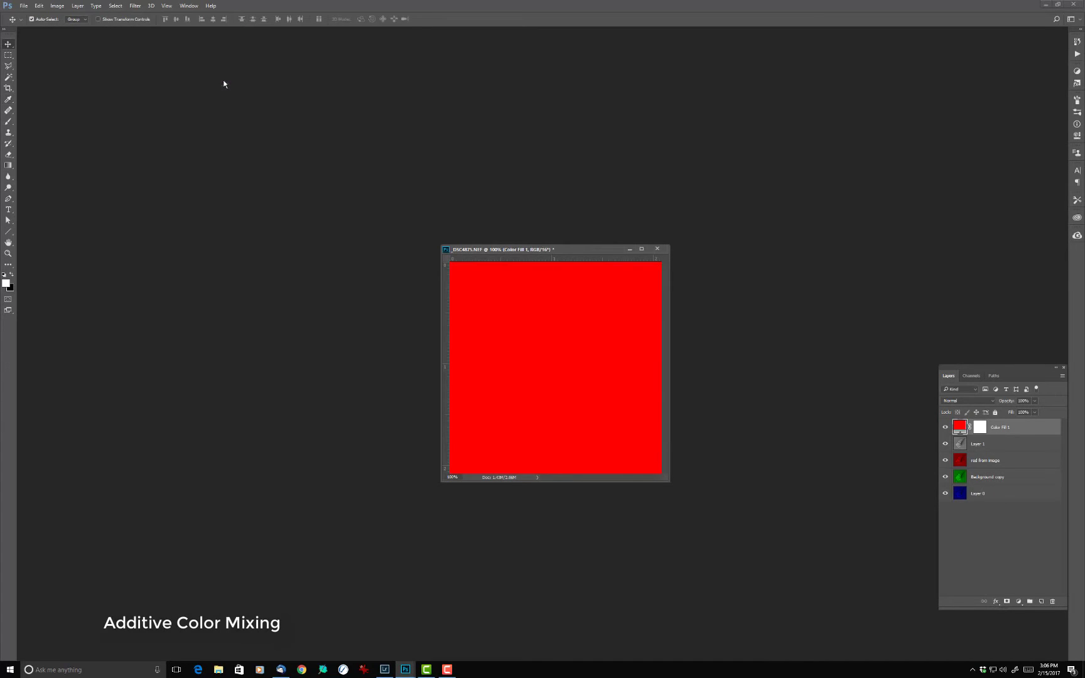
left_click(974, 403)
left_click(973, 430)
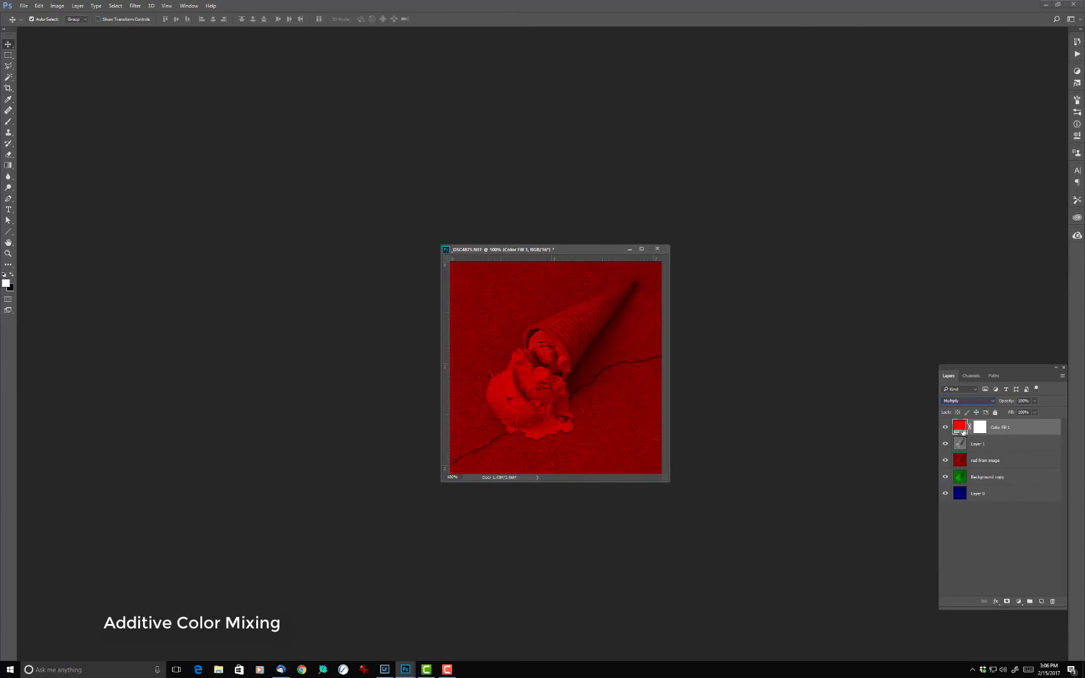
right_click(1033, 431)
- Merge the red fill down into Layer 1 and rename it 'red from channels'
left_click(1007, 296)
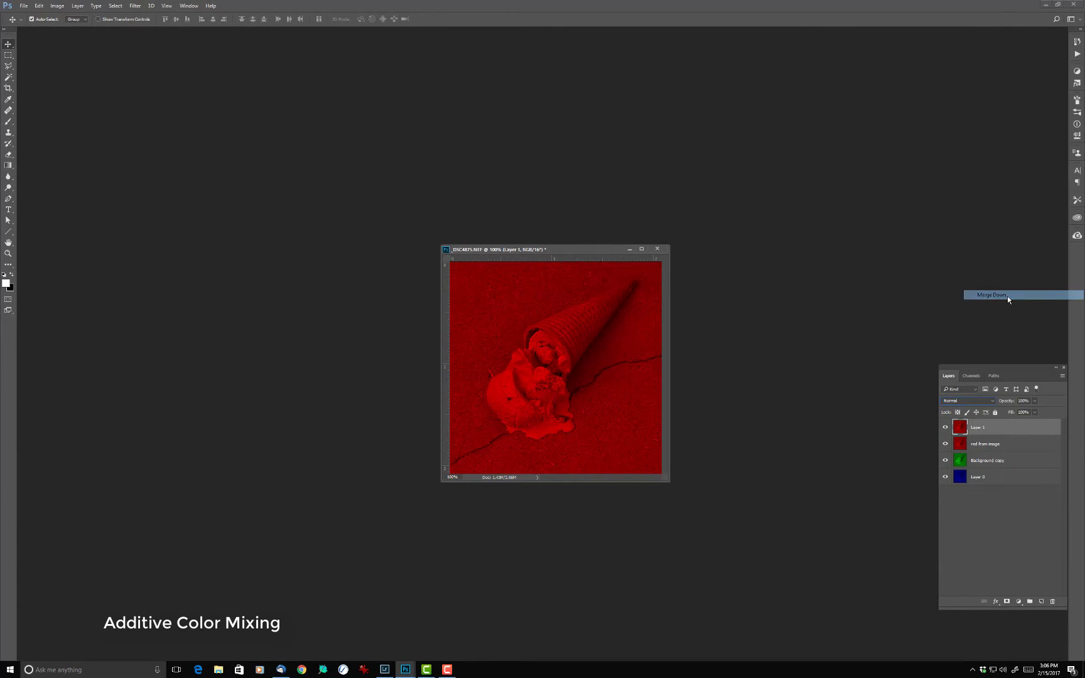
double_click(979, 429)
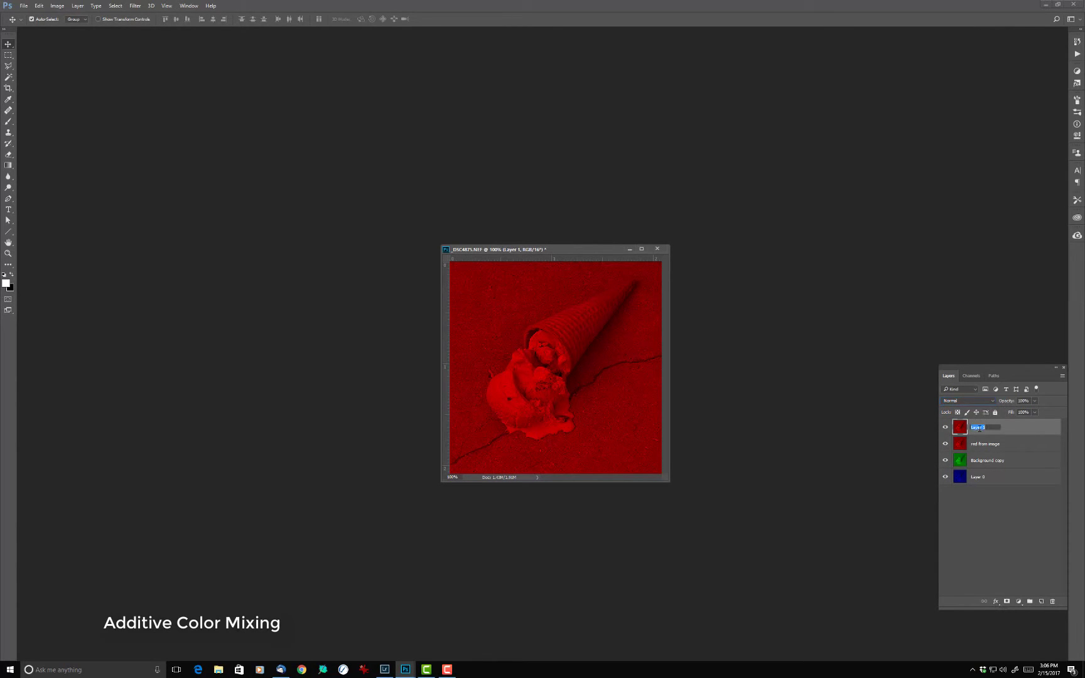
type("red from channels")
key("Return")
- Set 'red from image' back to Normal blend mode and hide 'red from channels'
left_click(945, 427)
left_click(946, 428)
left_click(1027, 446)
left_click(971, 401)
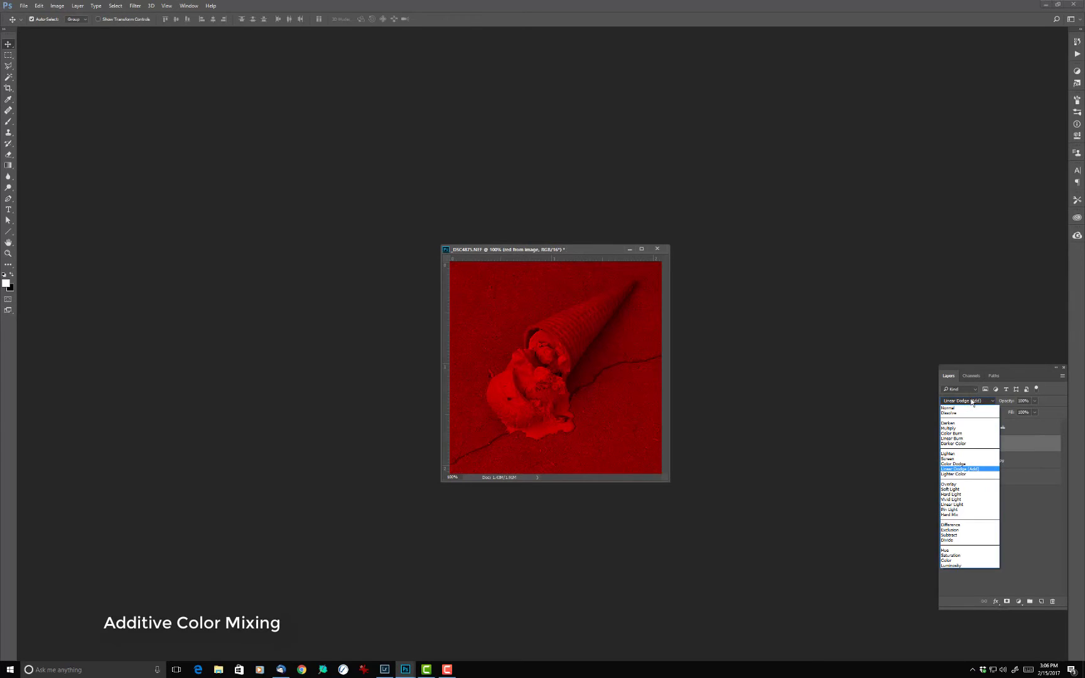
left_click(967, 408)
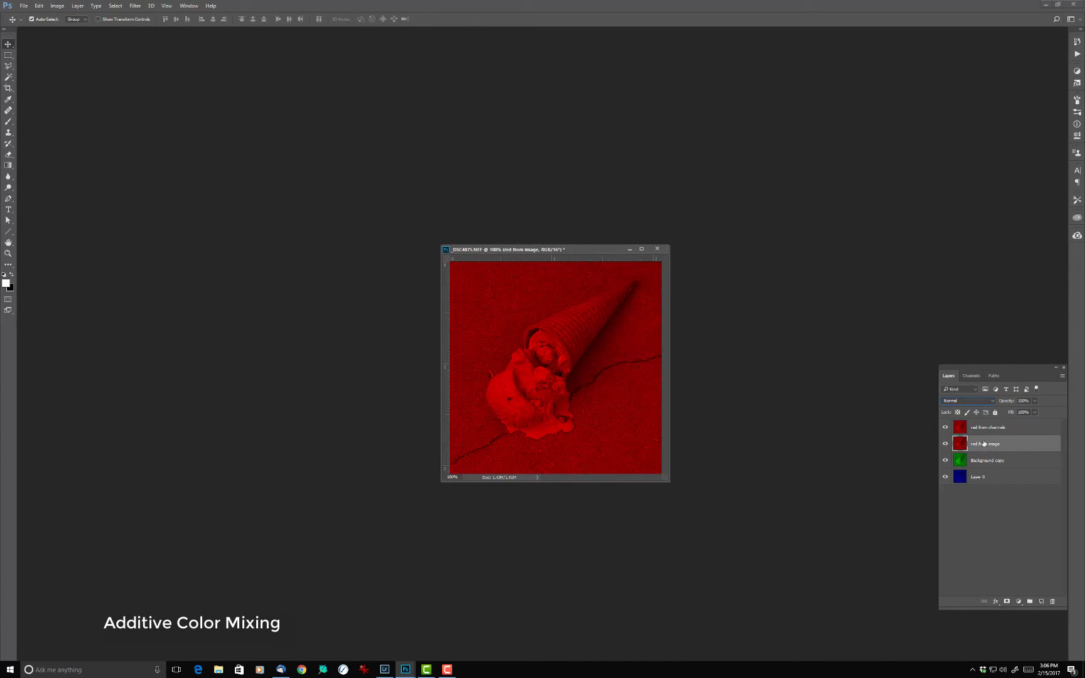
left_click(1012, 429)
left_click(945, 427)
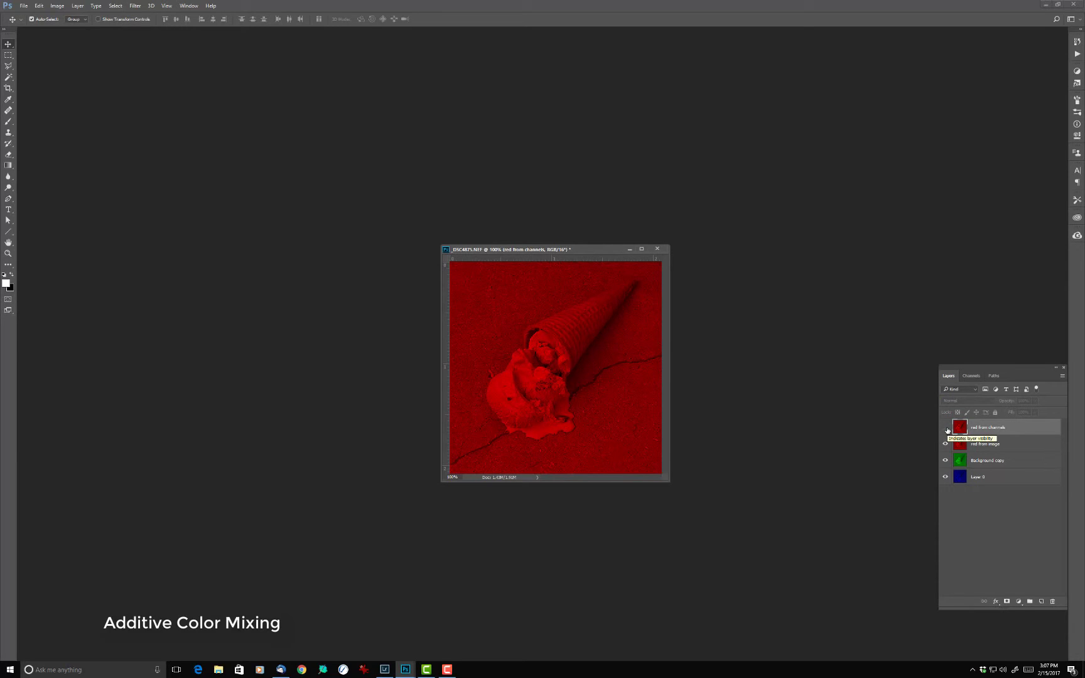
- Toggle 'red from channels' on and off to compare it with 'red from image', leaving it hidden
left_click(946, 428)
left_click(946, 428)
left_click(946, 429)
left_click(946, 427)
left_click(946, 428)
left_click(946, 428)
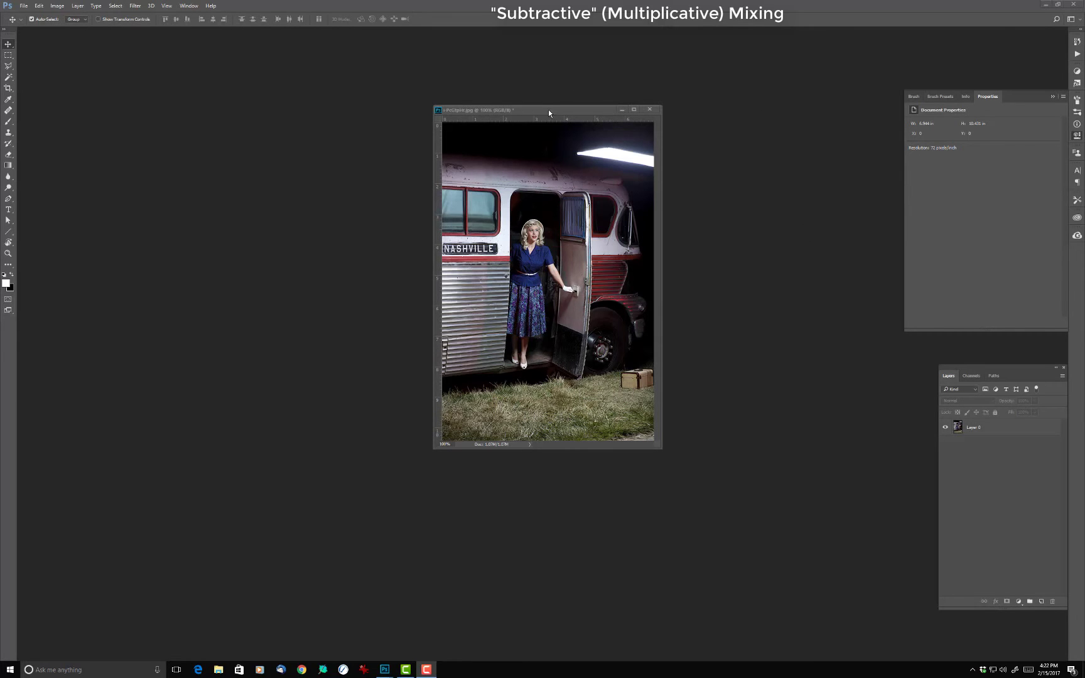
- Duplicate Layer 0 twice and invert the top copy into a negative with Ctrl+I
left_click_drag(548, 109, 476, 79)
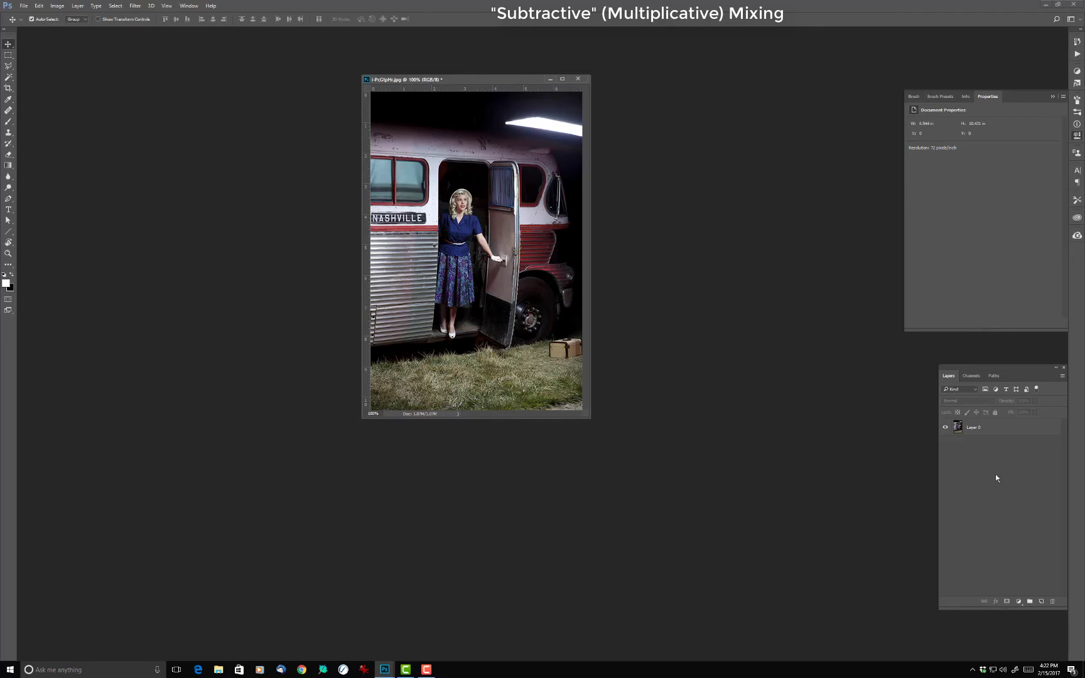
left_click_drag(1011, 430, 1041, 601)
left_click_drag(1028, 433, 1041, 601)
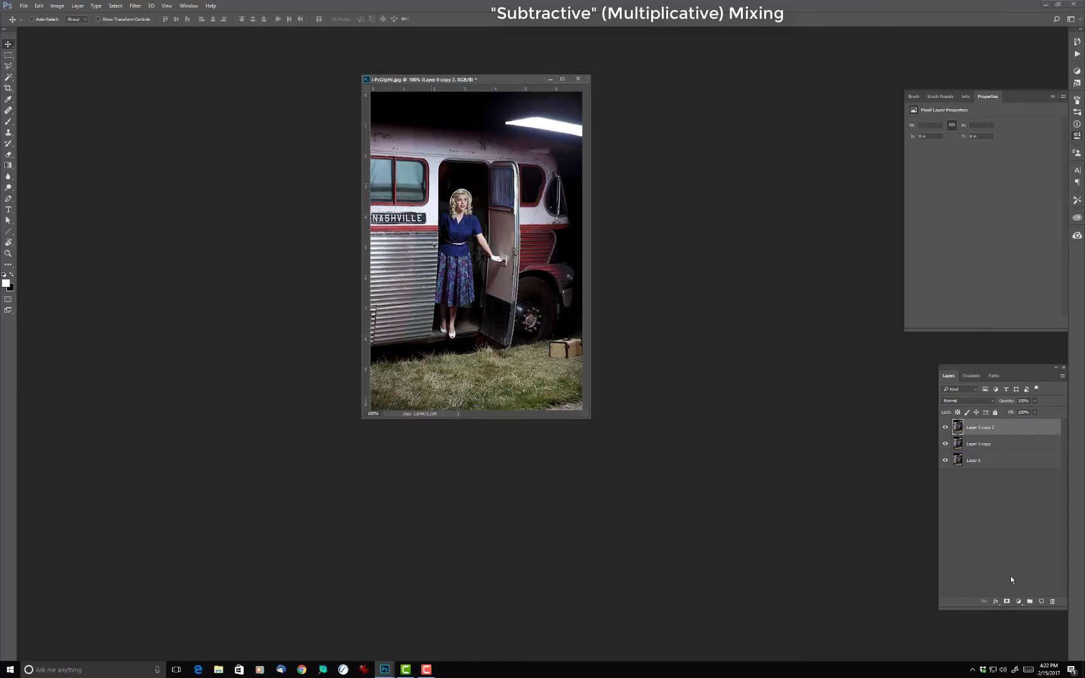
key("ctrl+i")
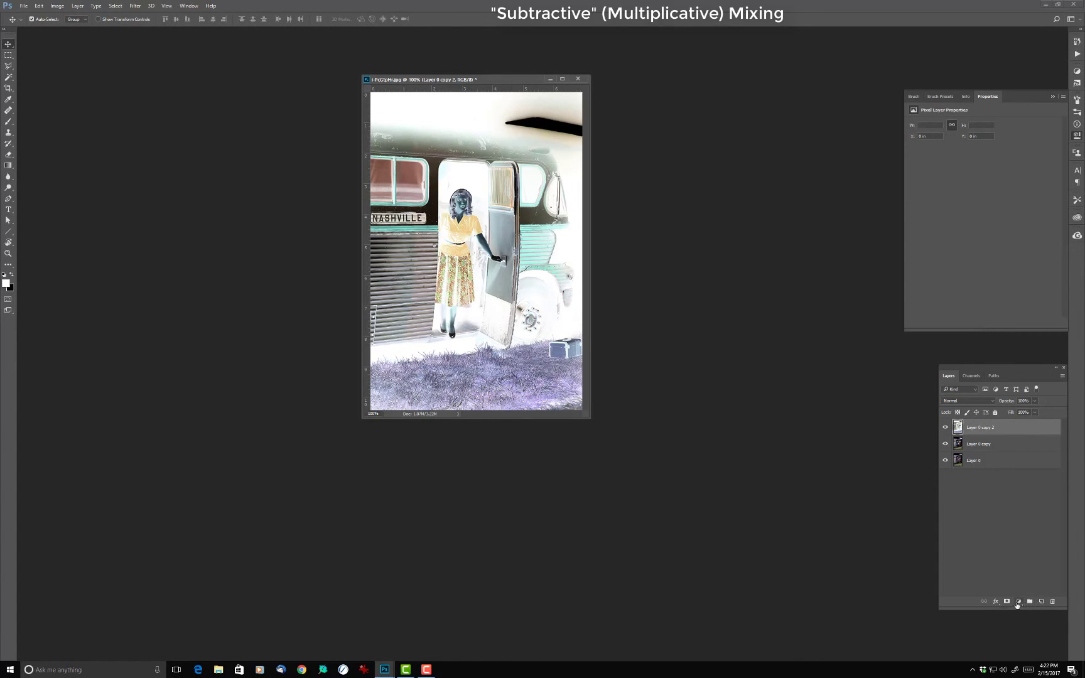
- Multiply a pure red (ff0000) Solid Color fill onto Layer 0 copy 2 and merge it down
left_click(1018, 602)
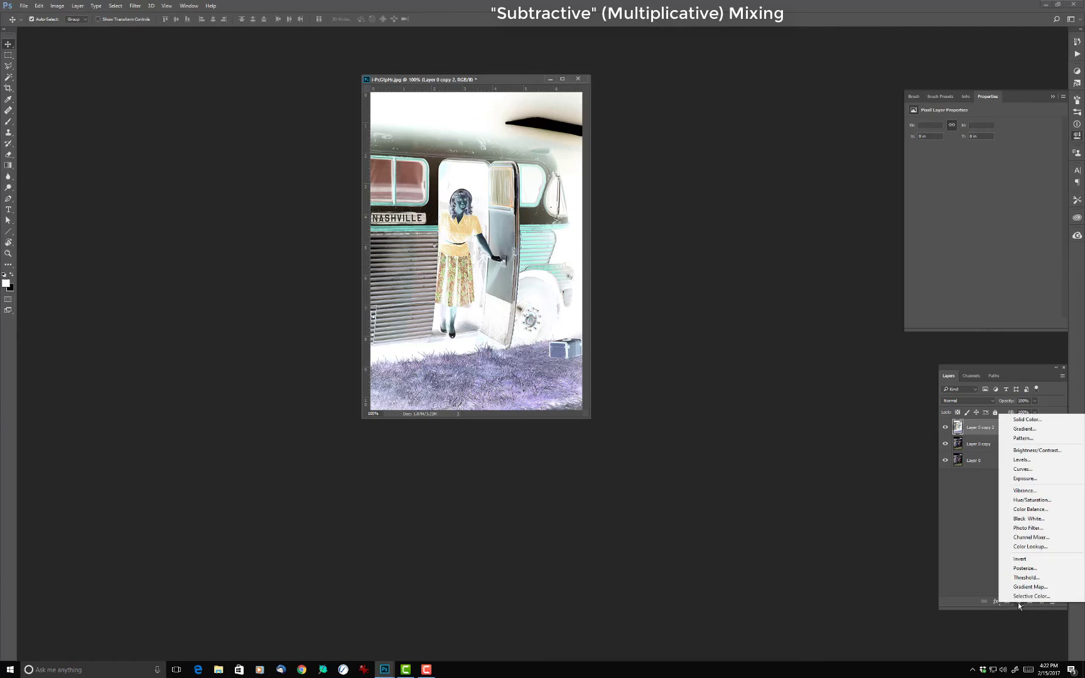
left_click(1022, 420)
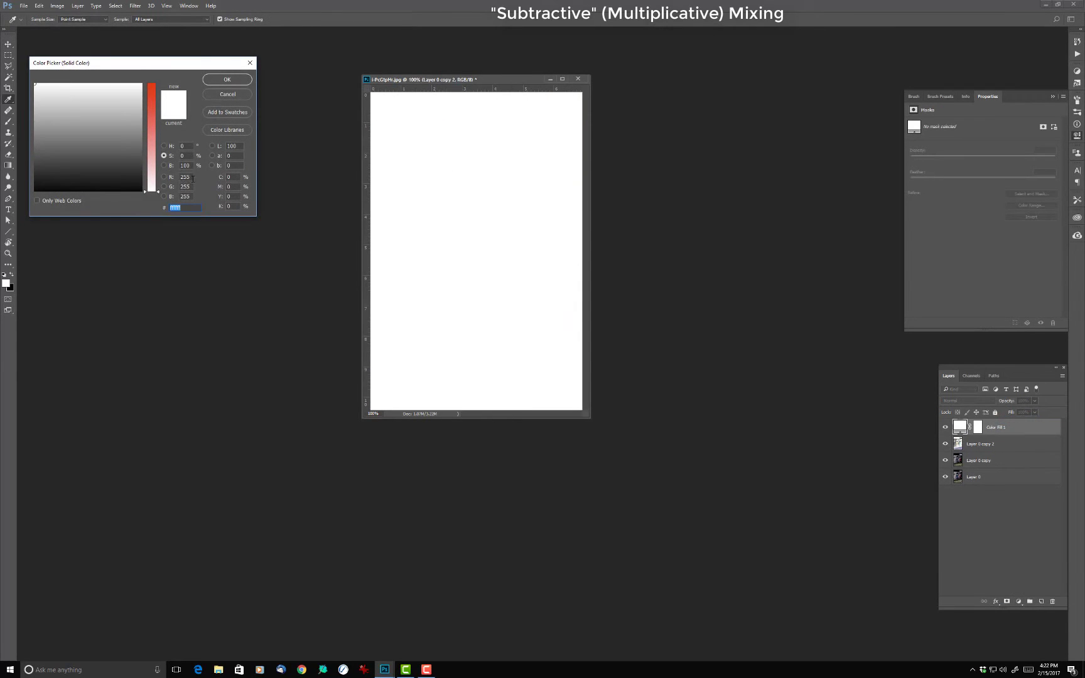
left_click(182, 187)
type("0")
key("Tab")
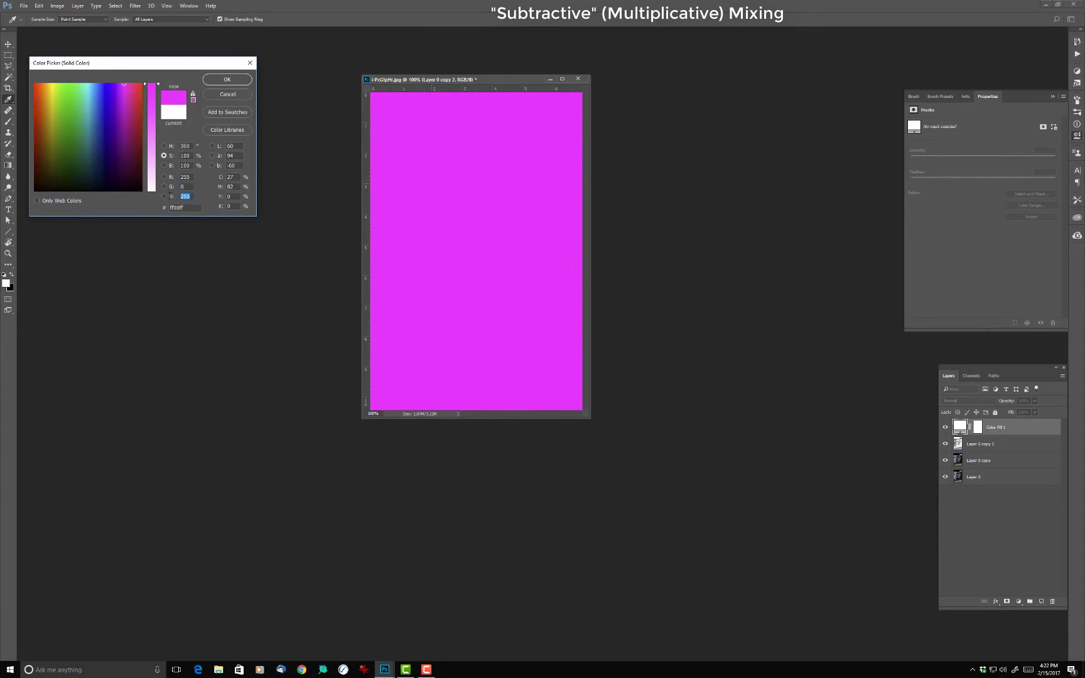
type("0")
left_click(225, 80)
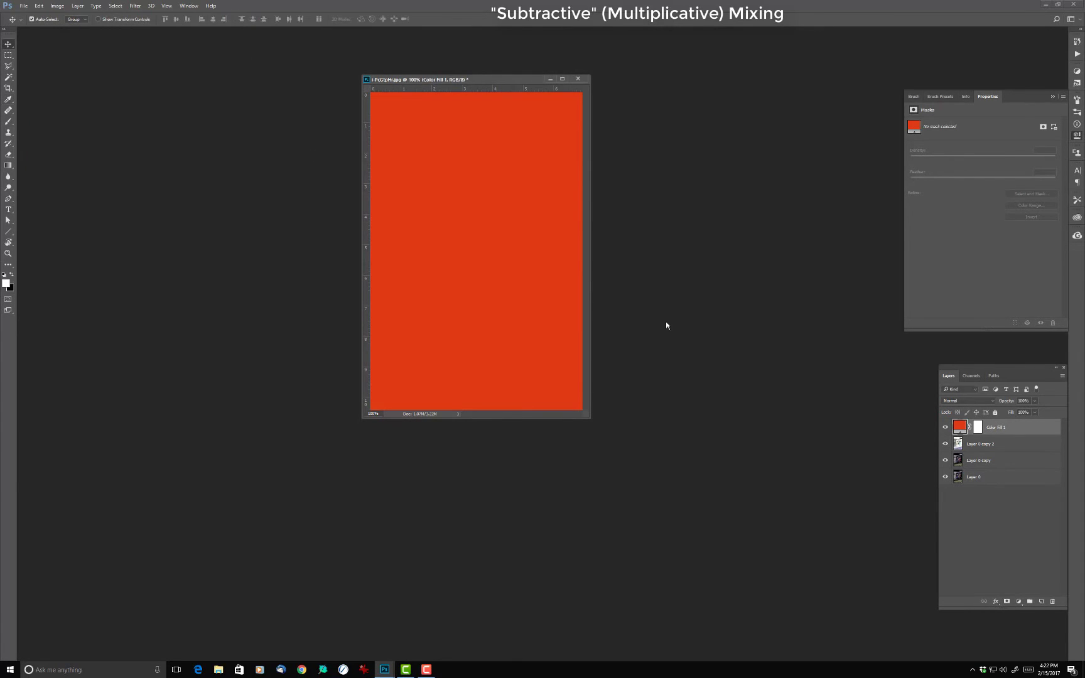
left_click(973, 401)
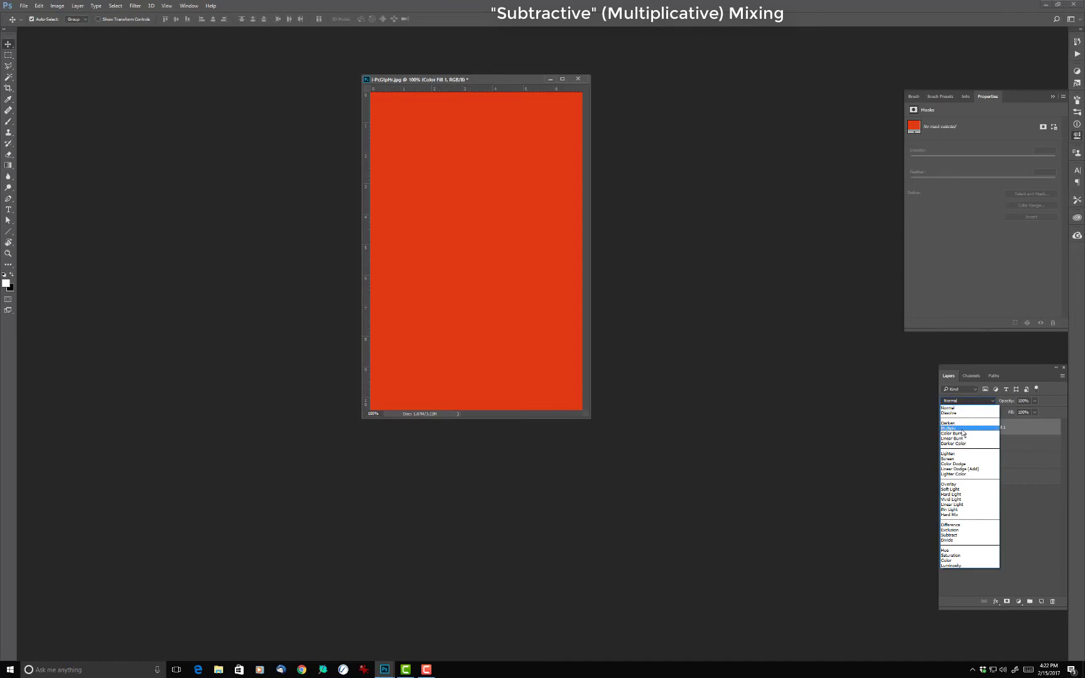
left_click(961, 429)
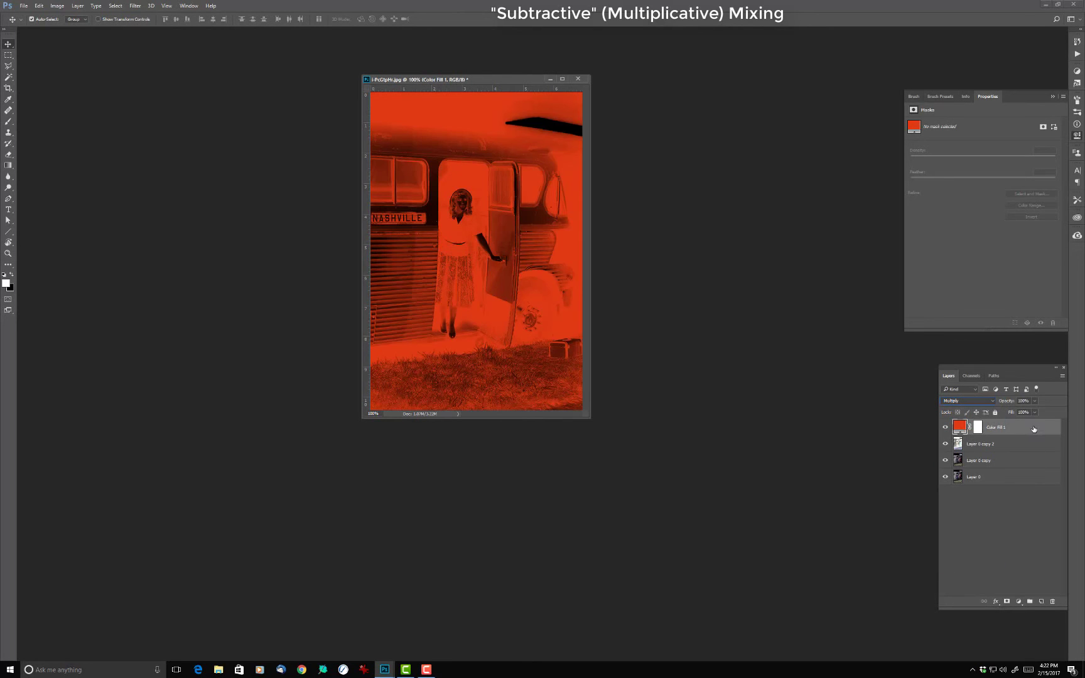
right_click(1039, 429)
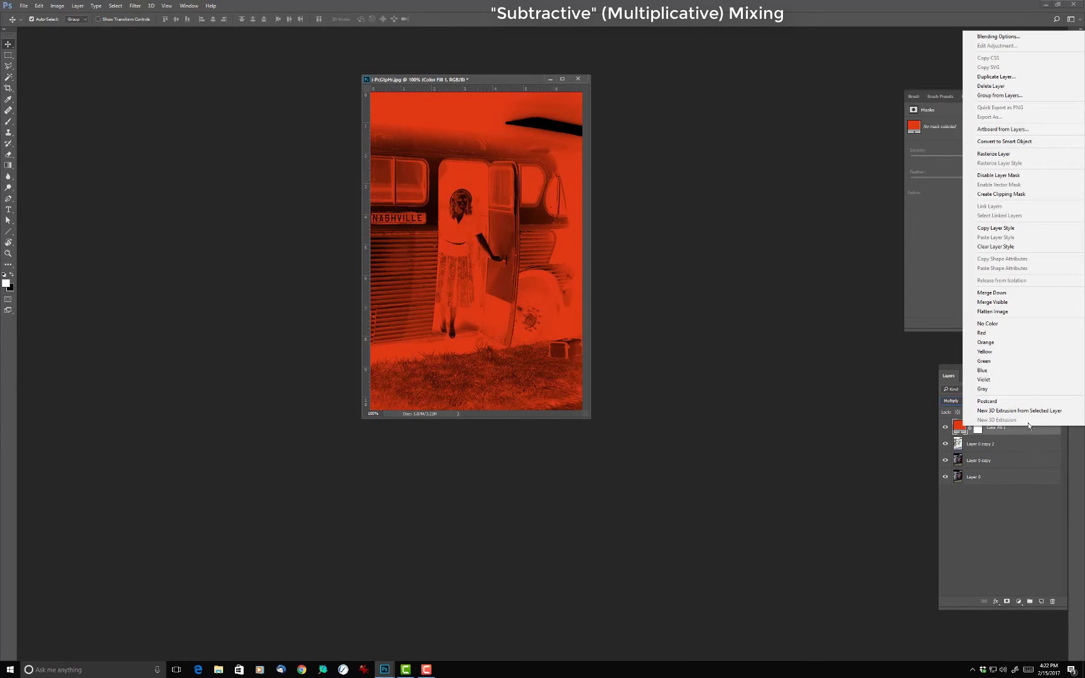
left_click(987, 294)
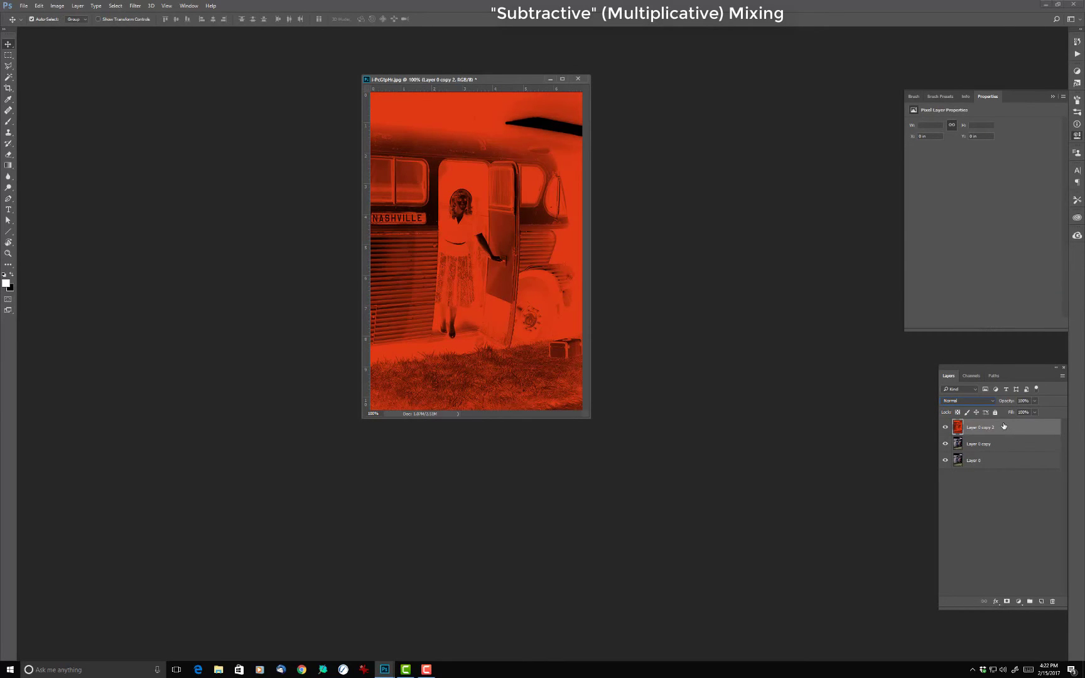
key("ctrl+i")
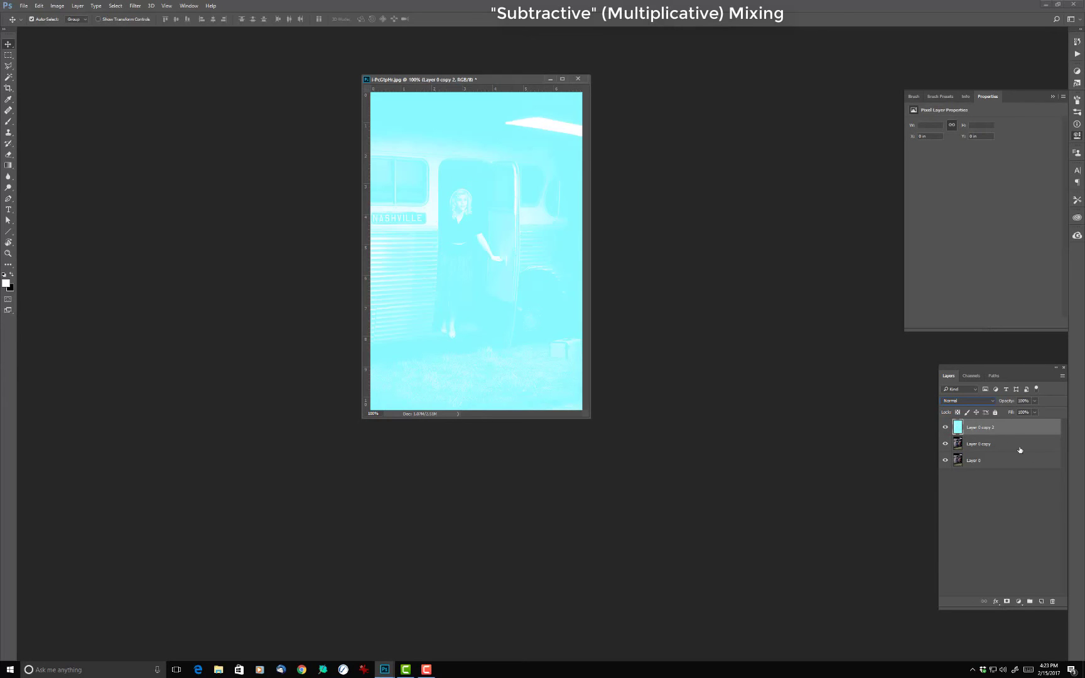
- Hide Layer 0 copy 2 and add a pure green (00ff00) Solid Color fill above Layer 0 copy
left_click(945, 427)
left_click(1014, 447)
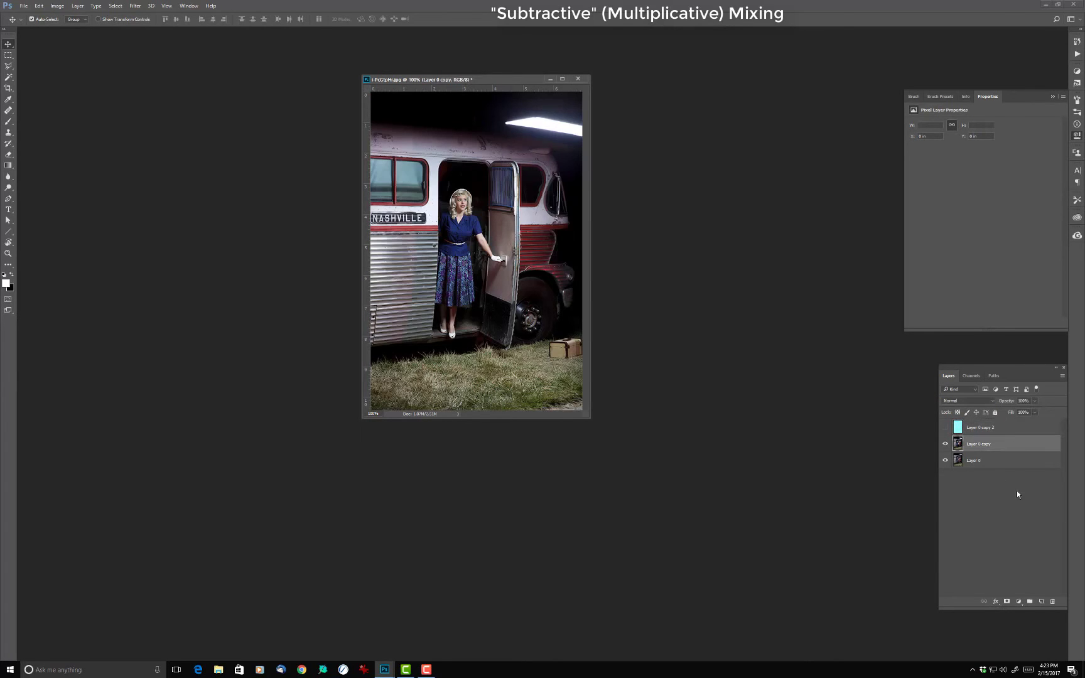
left_click(1018, 601)
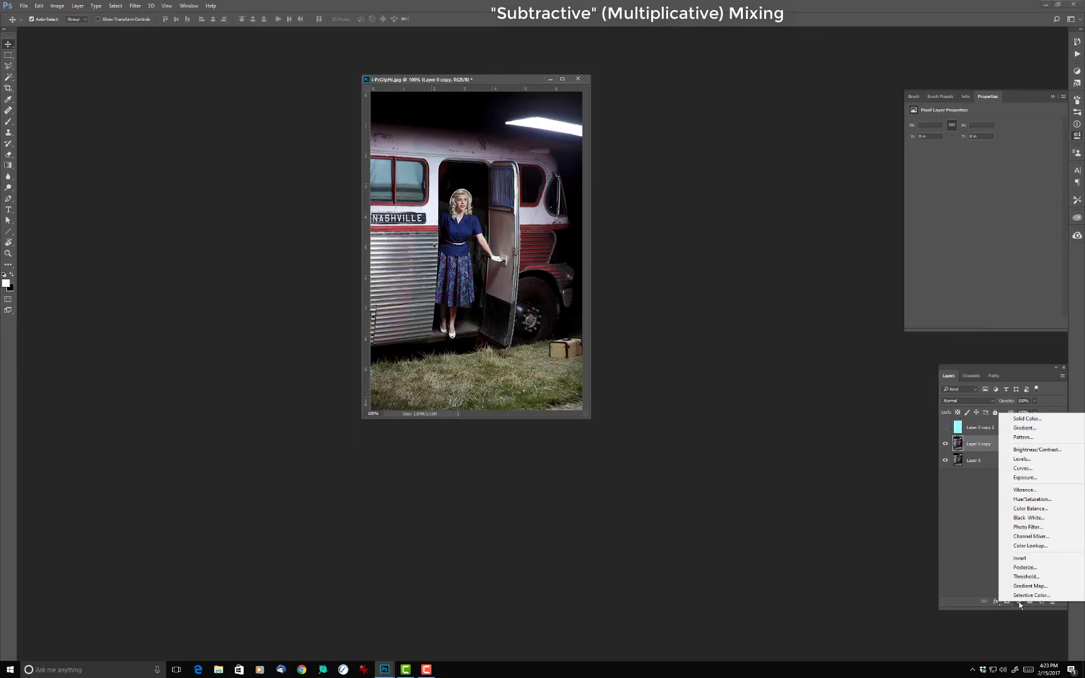
left_click(1027, 418)
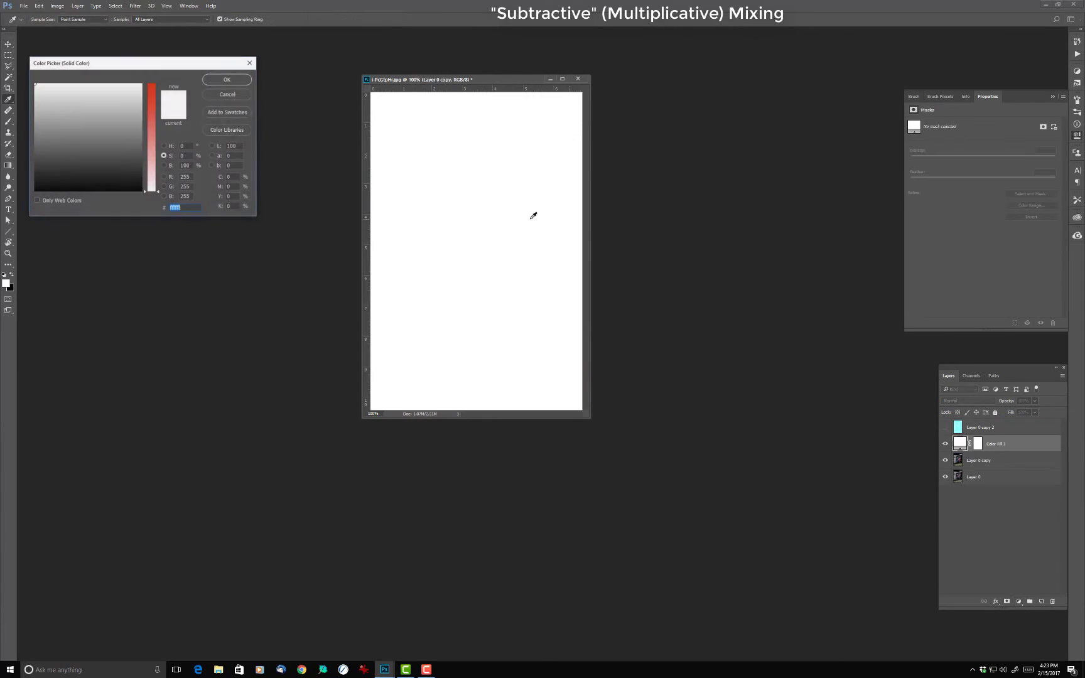
left_click(185, 177)
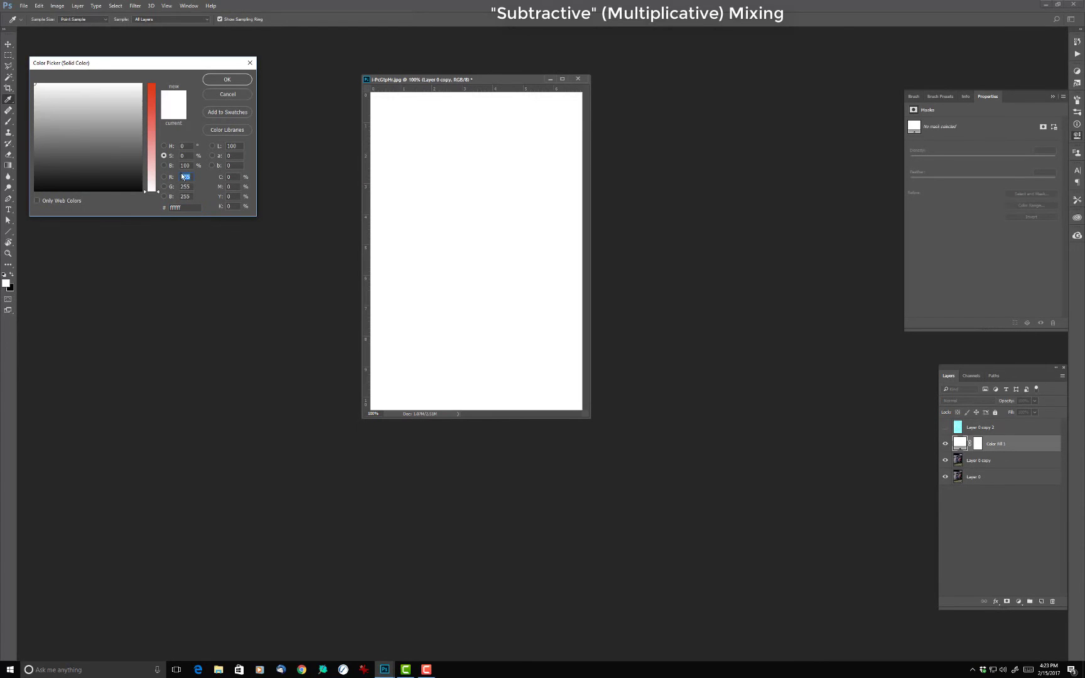
type("0")
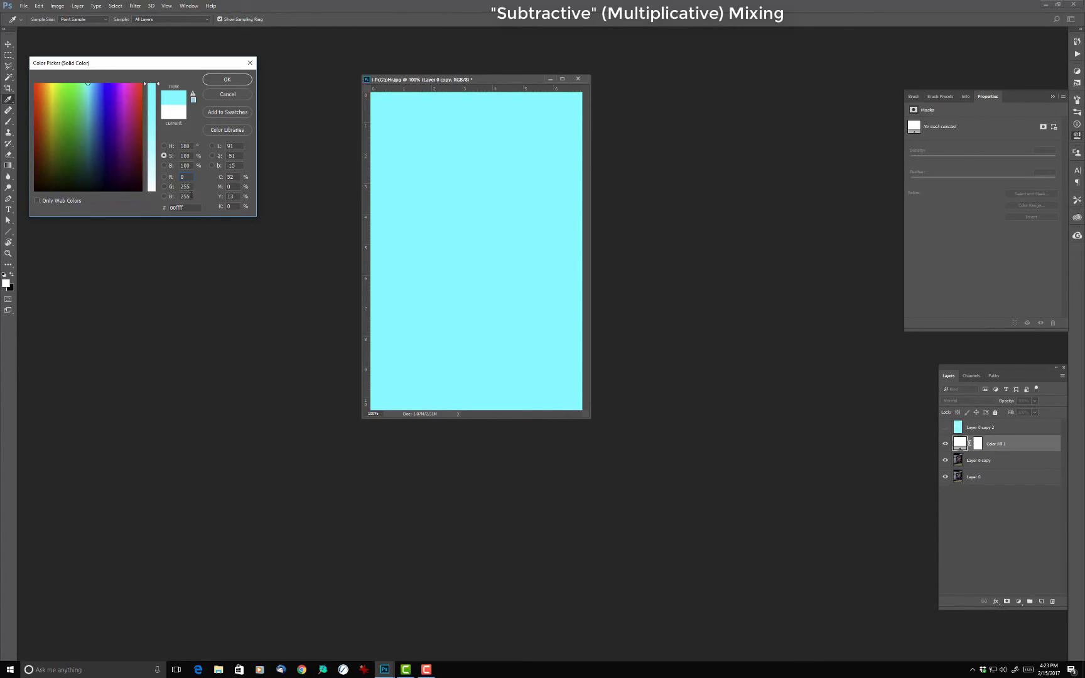
left_click(189, 196)
type("0")
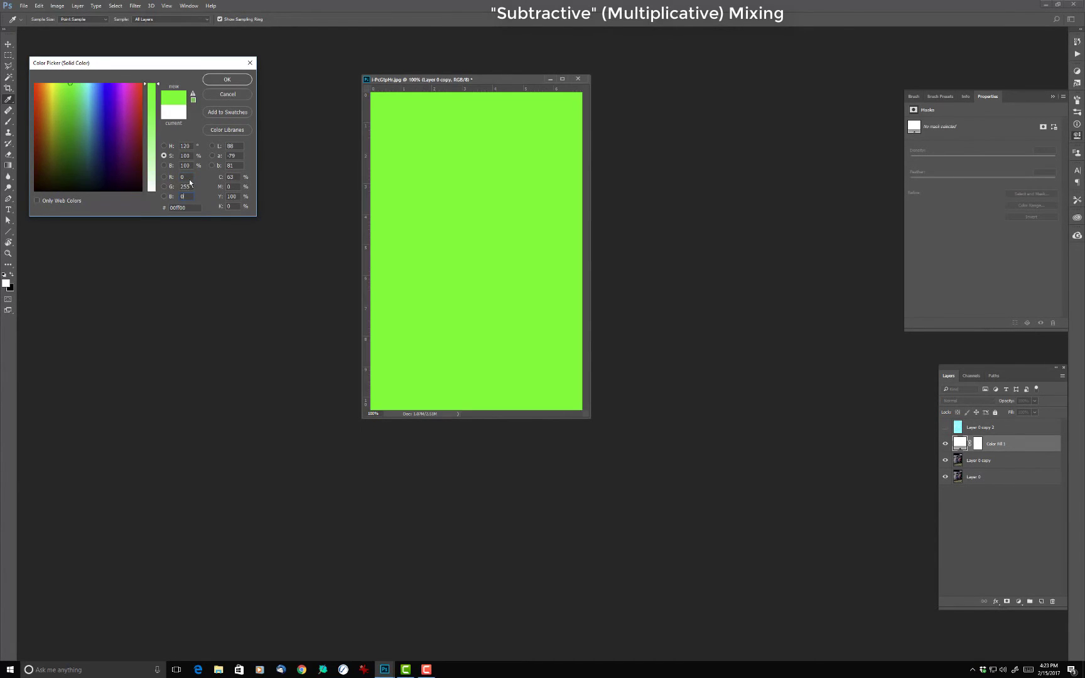
left_click(229, 81)
- Set the green fill to Multiply and merge it down into Layer 0 copy
right_click(1018, 441)
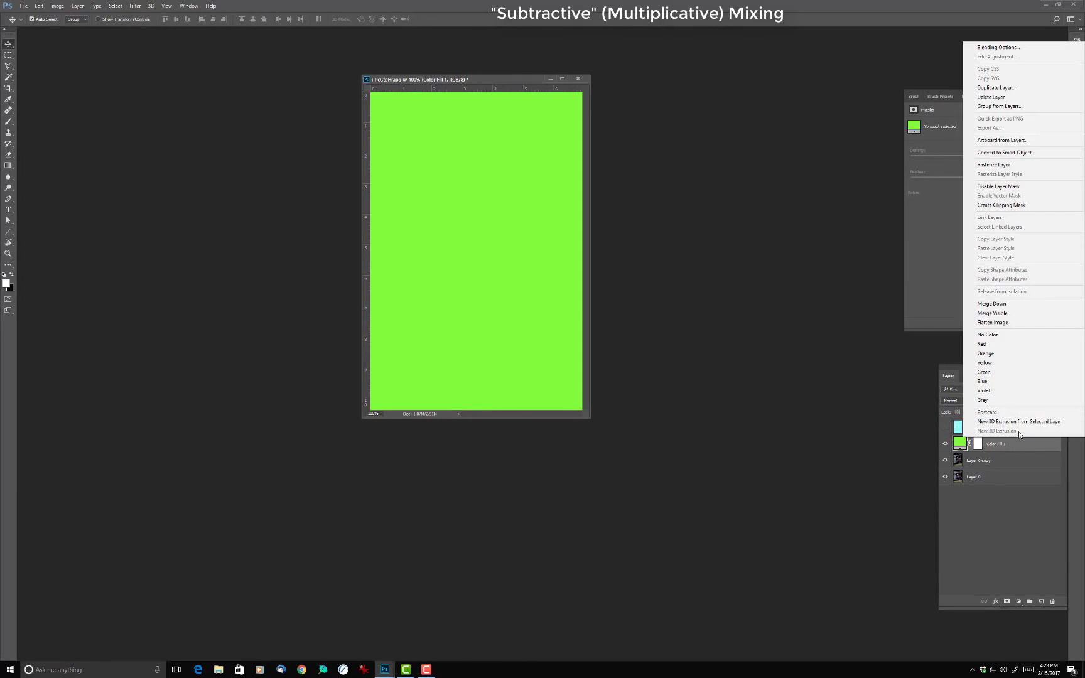
left_click(986, 512)
left_click(966, 400)
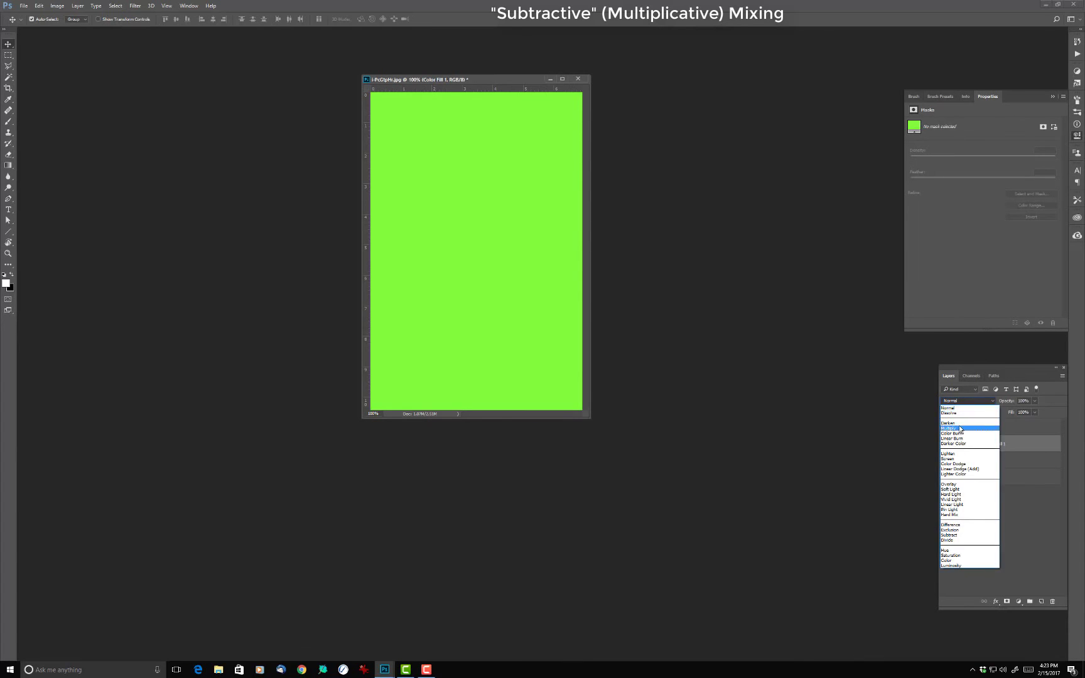
left_click(960, 428)
right_click(1020, 445)
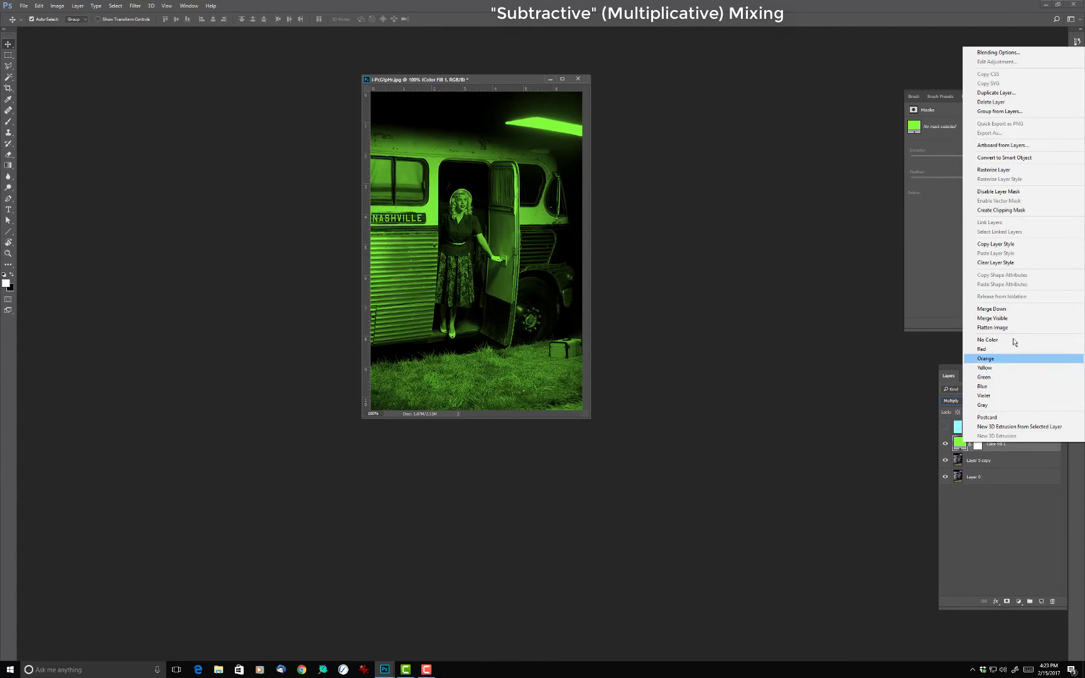
left_click(1010, 308)
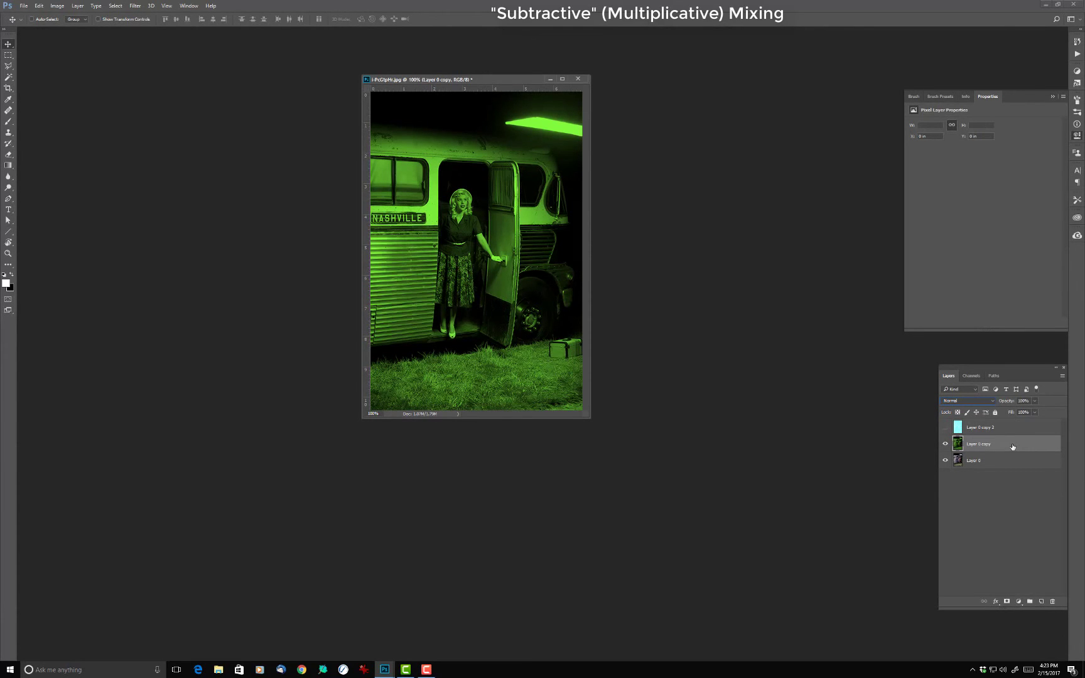
- Try inverting the green layer, then undo back to the unmerged green fill
key("ctrl+i")
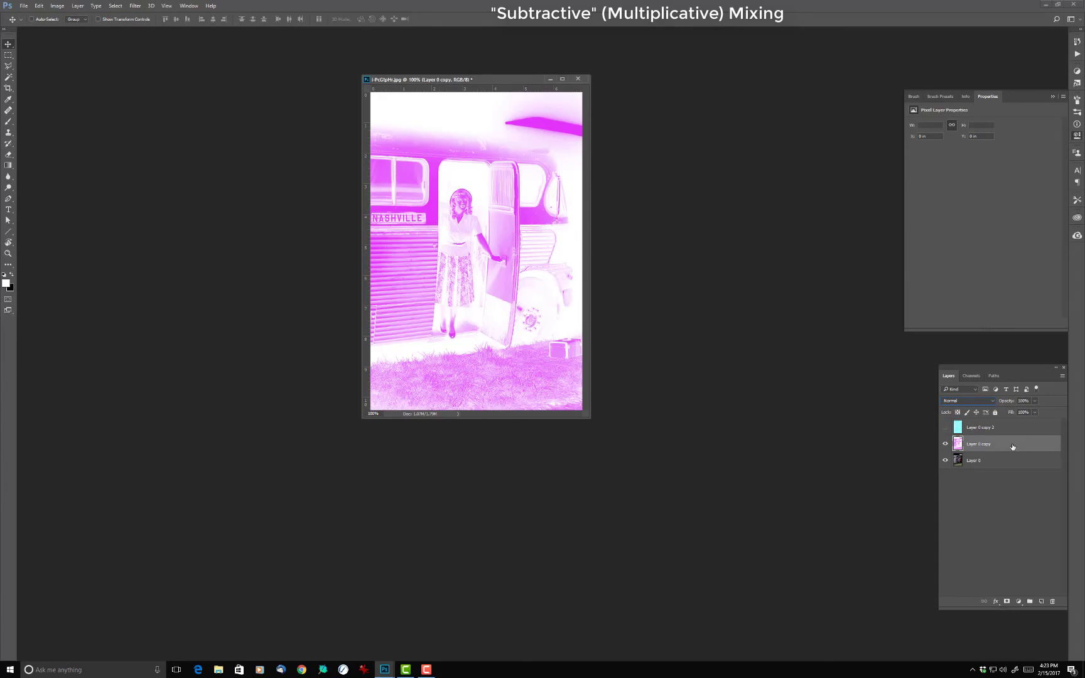
key("ctrl+i")
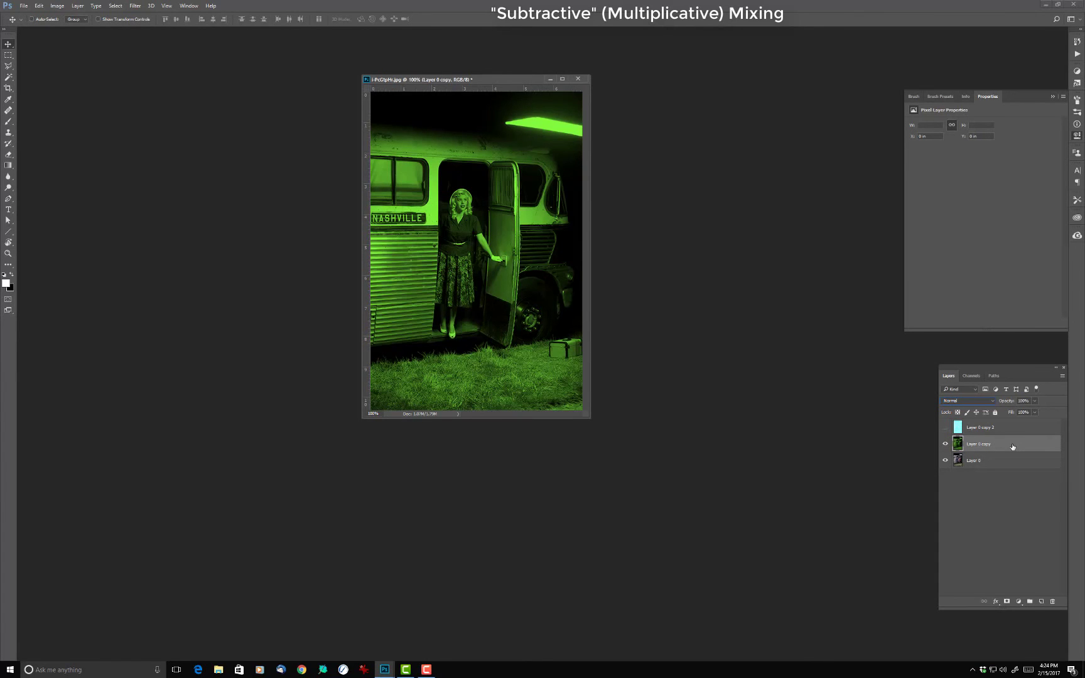
key("ctrl+i")
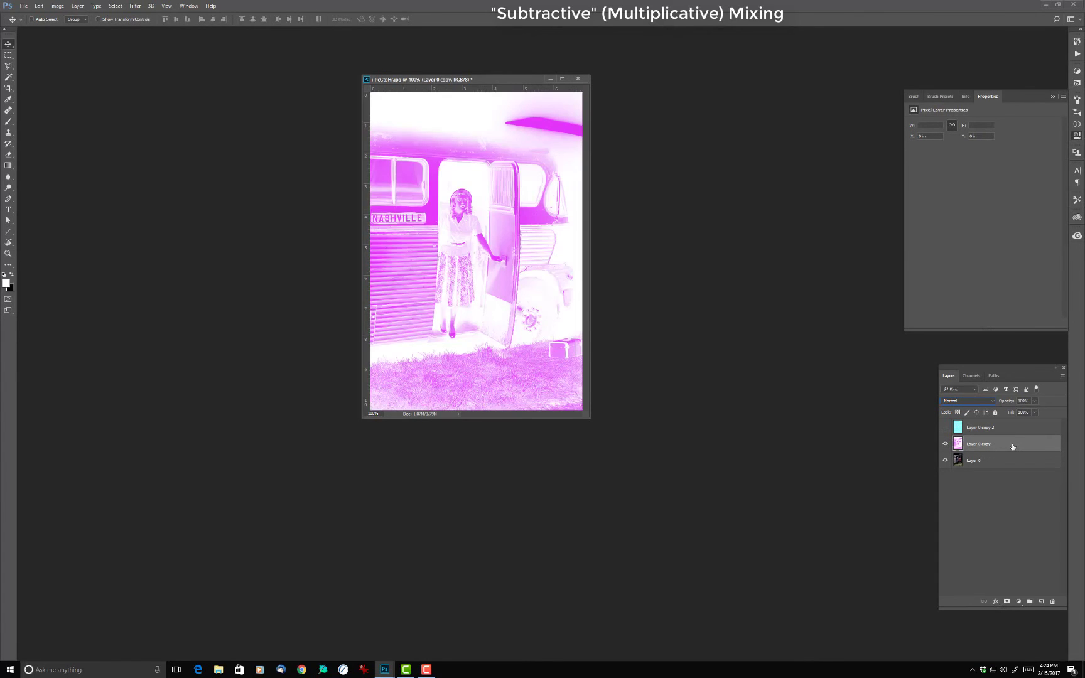
key("ctrl+z")
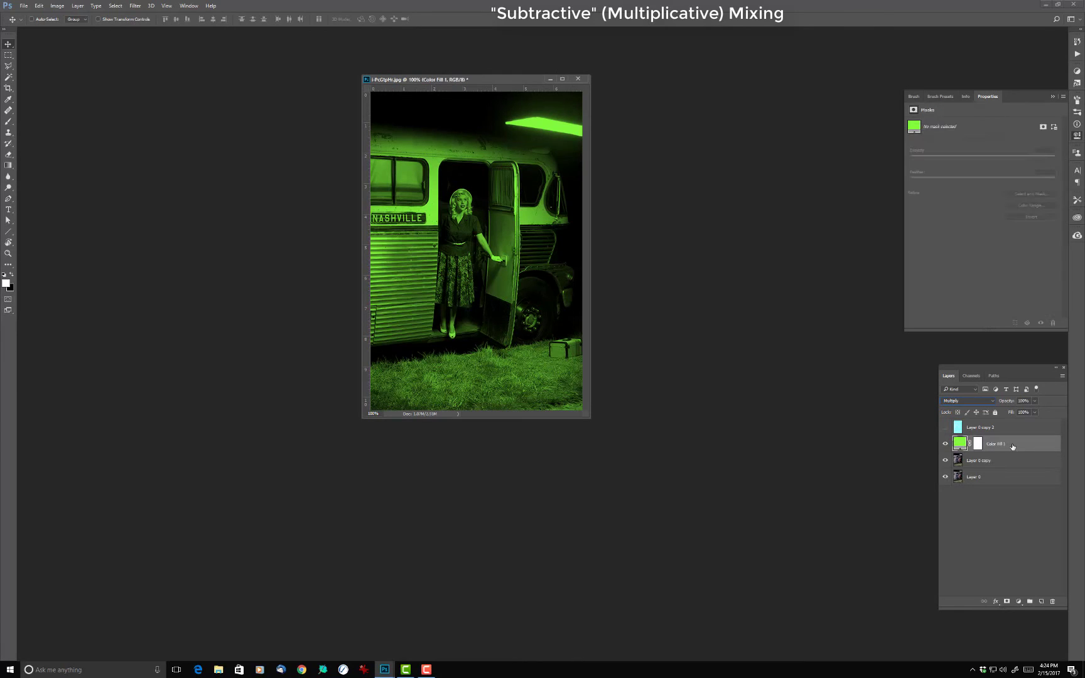
- Invert Layer 0 copy, merge the green Multiply fill into it, and invert again for magenta
left_click(1014, 465)
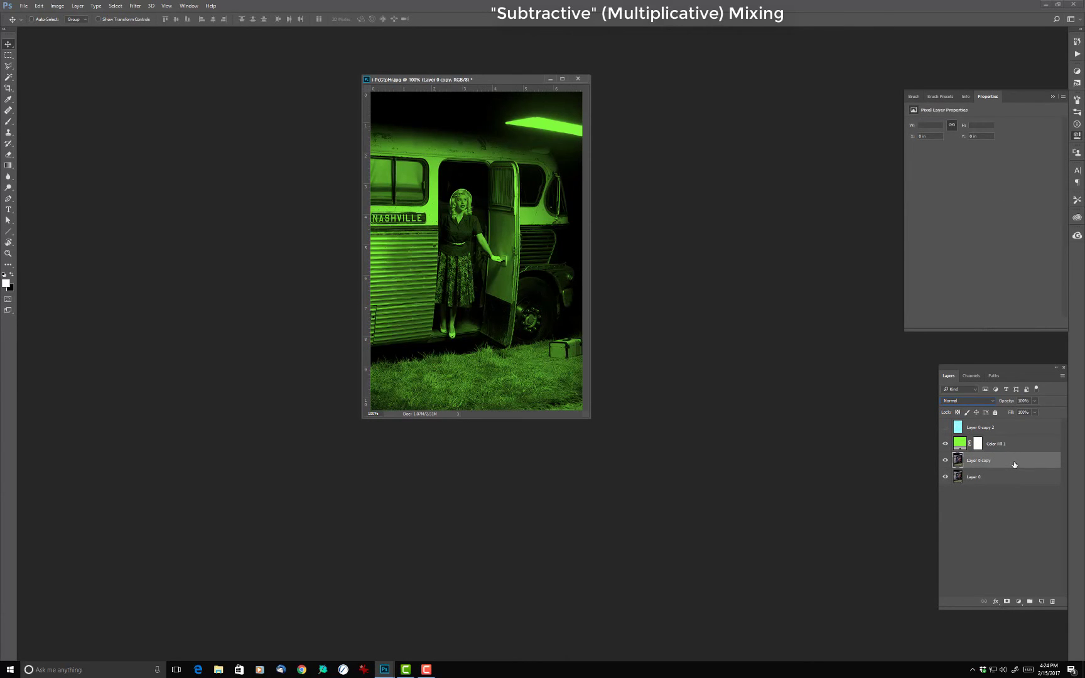
key("ctrl+i")
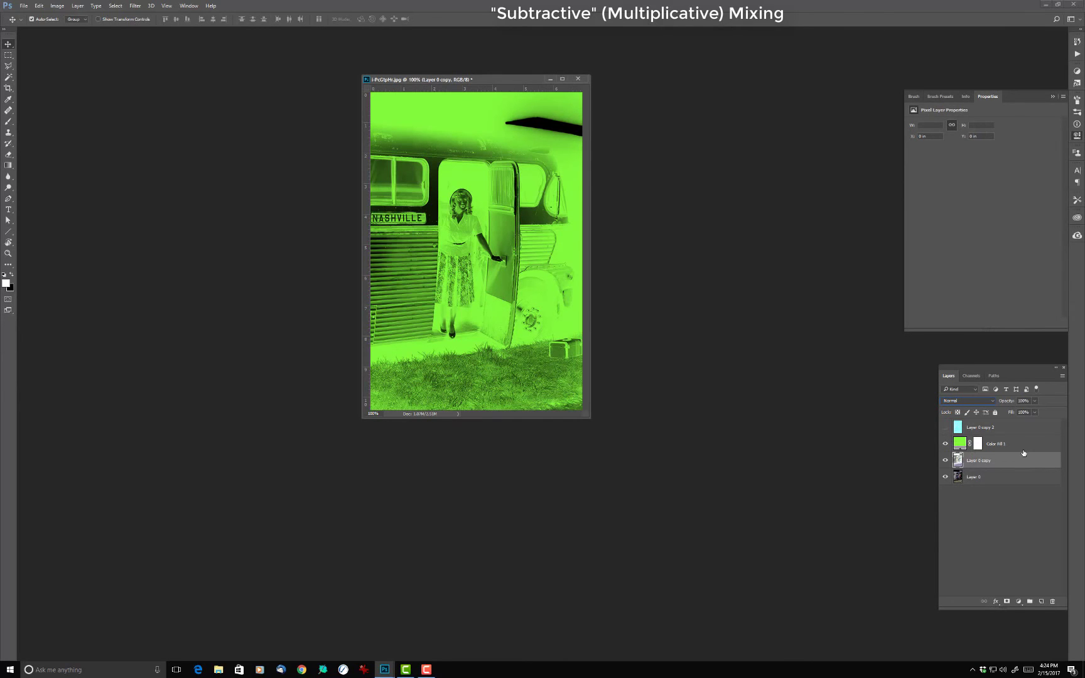
left_click(1022, 444)
right_click(1022, 444)
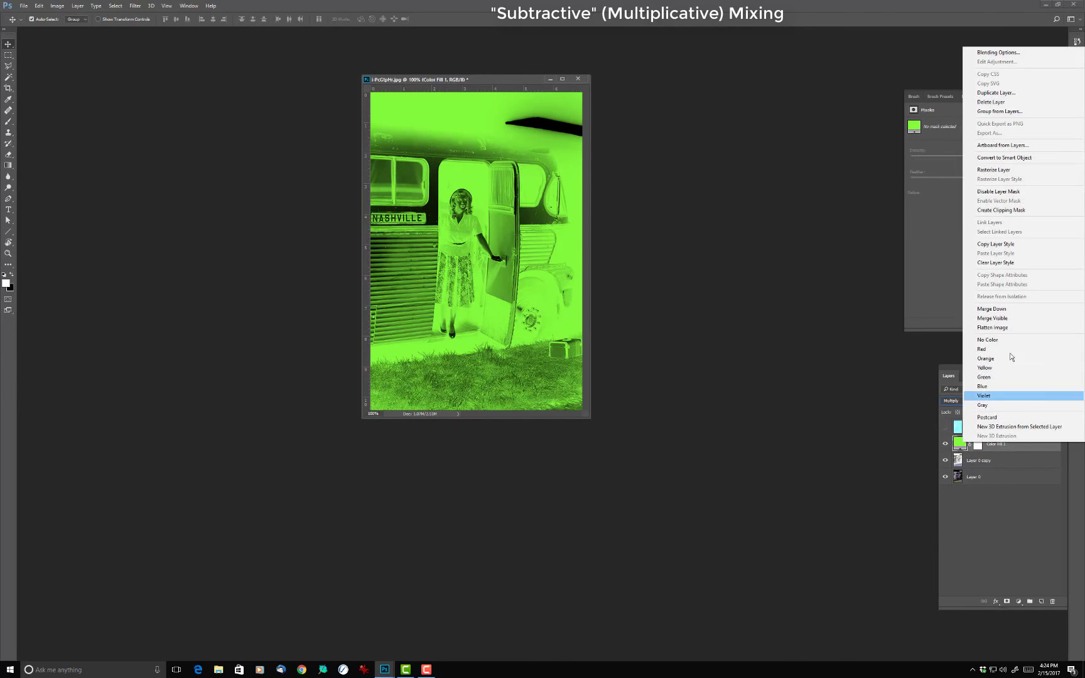
left_click(996, 528)
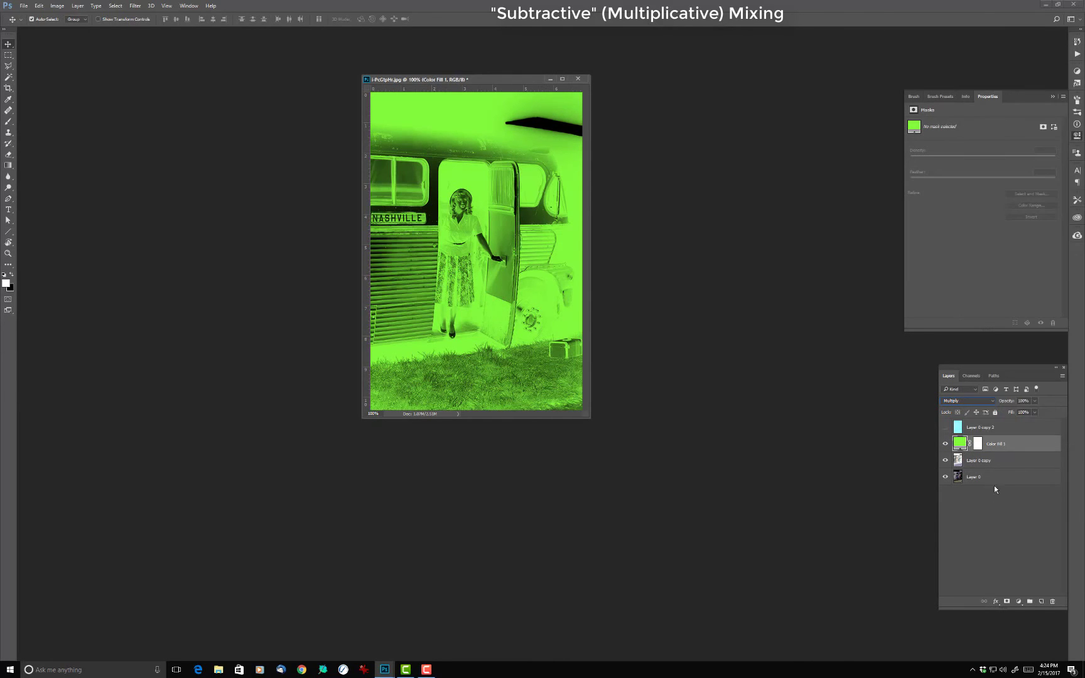
right_click(1007, 447)
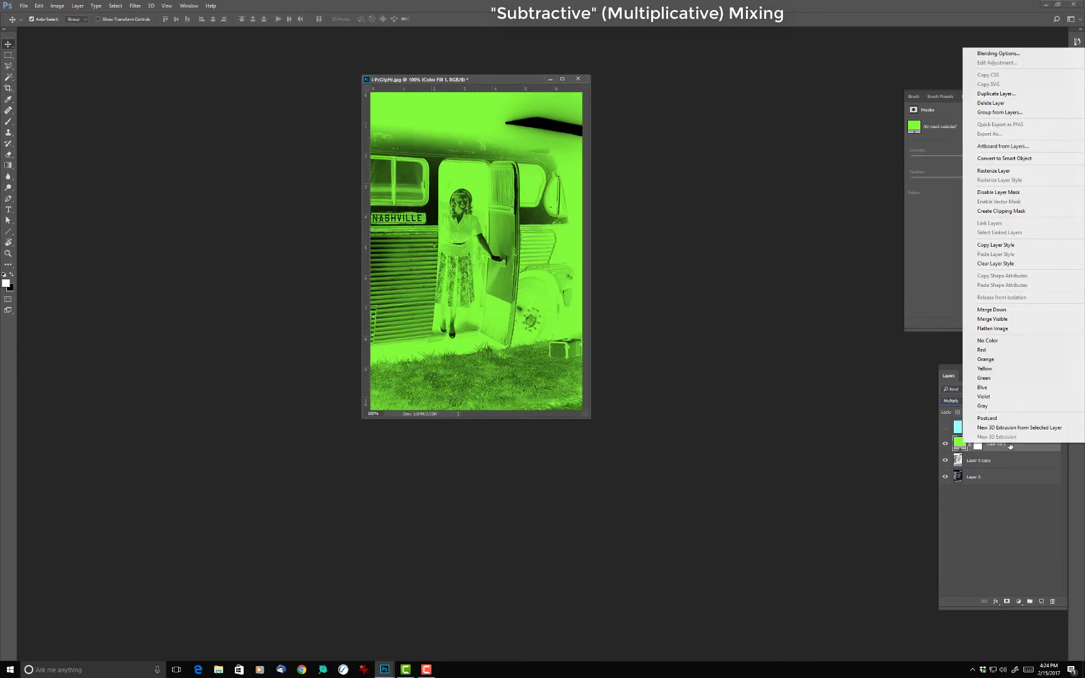
left_click(995, 310)
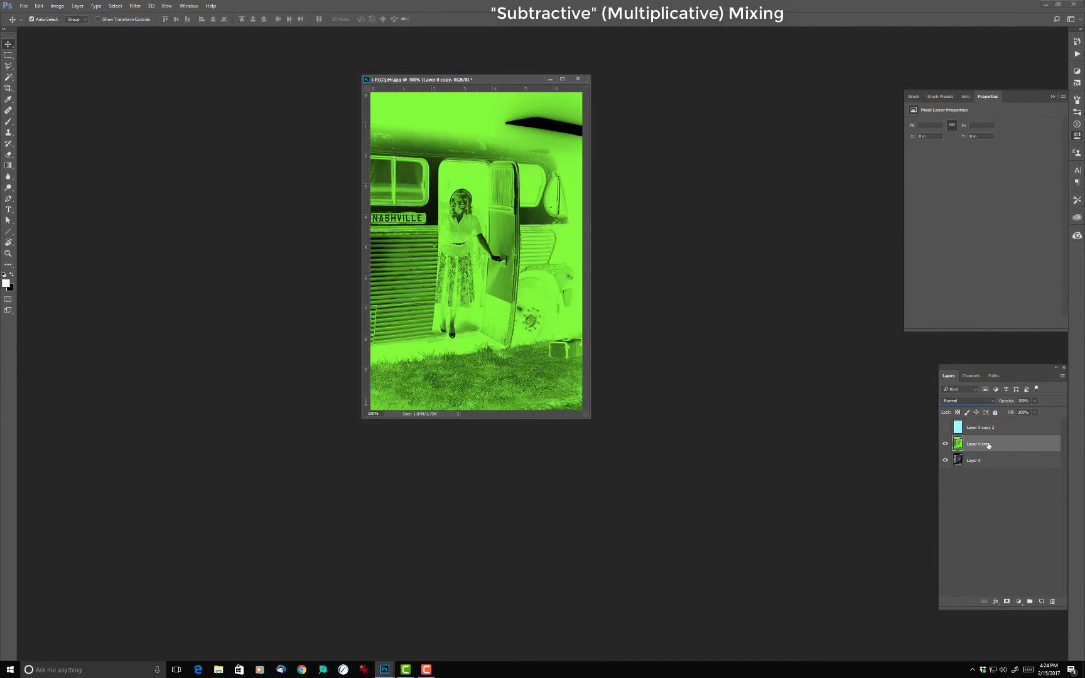
key("ctrl+i")
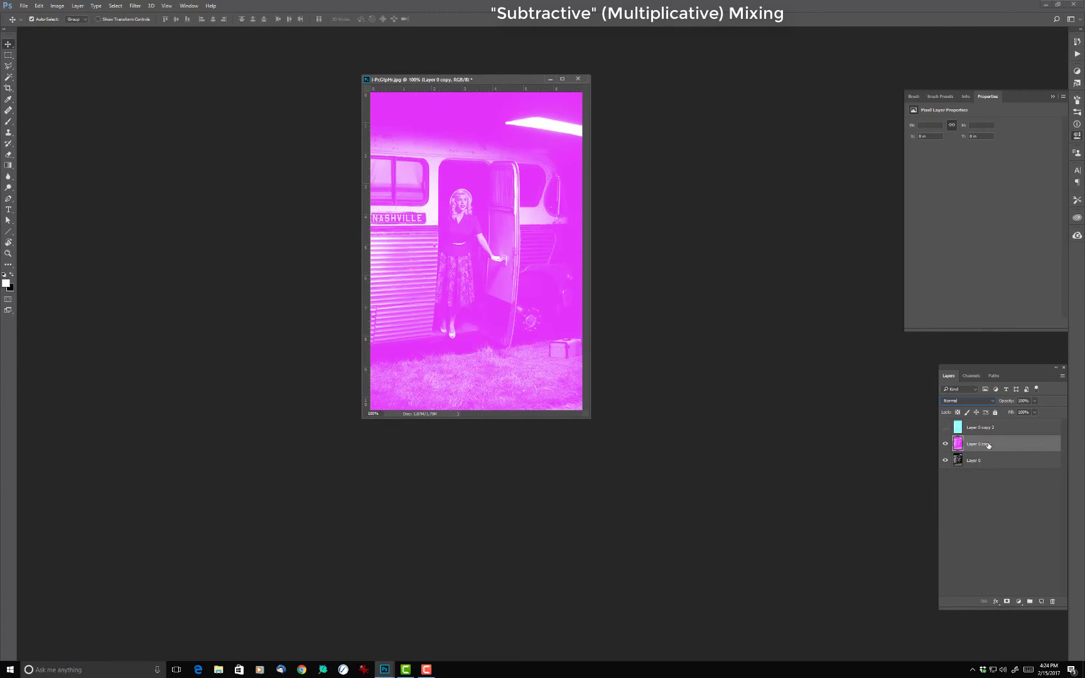
- Hide the magenta layer and add a pure blue (0000ff) Solid Color fill above Layer 0
left_click(945, 444)
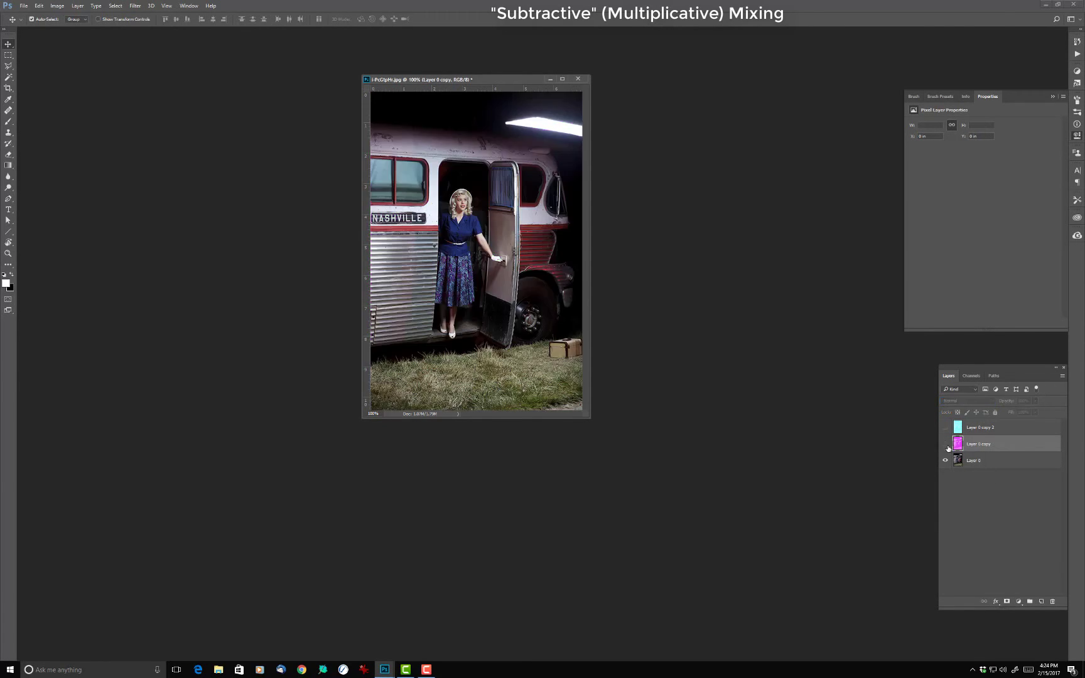
left_click(1016, 460)
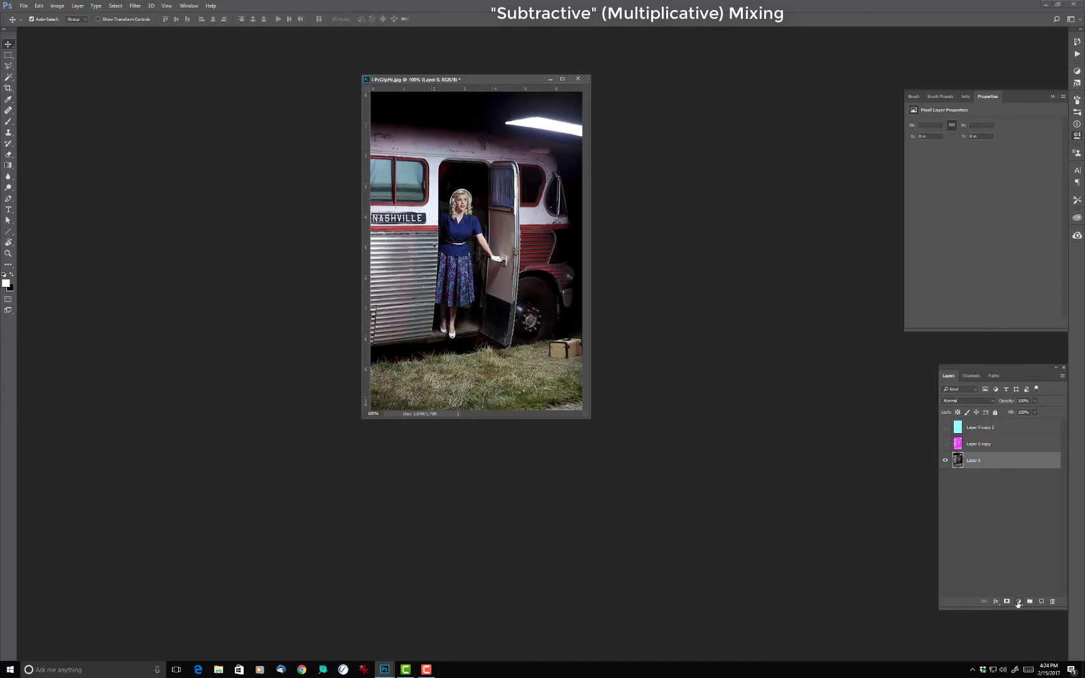
left_click(1019, 601)
left_click(1022, 419)
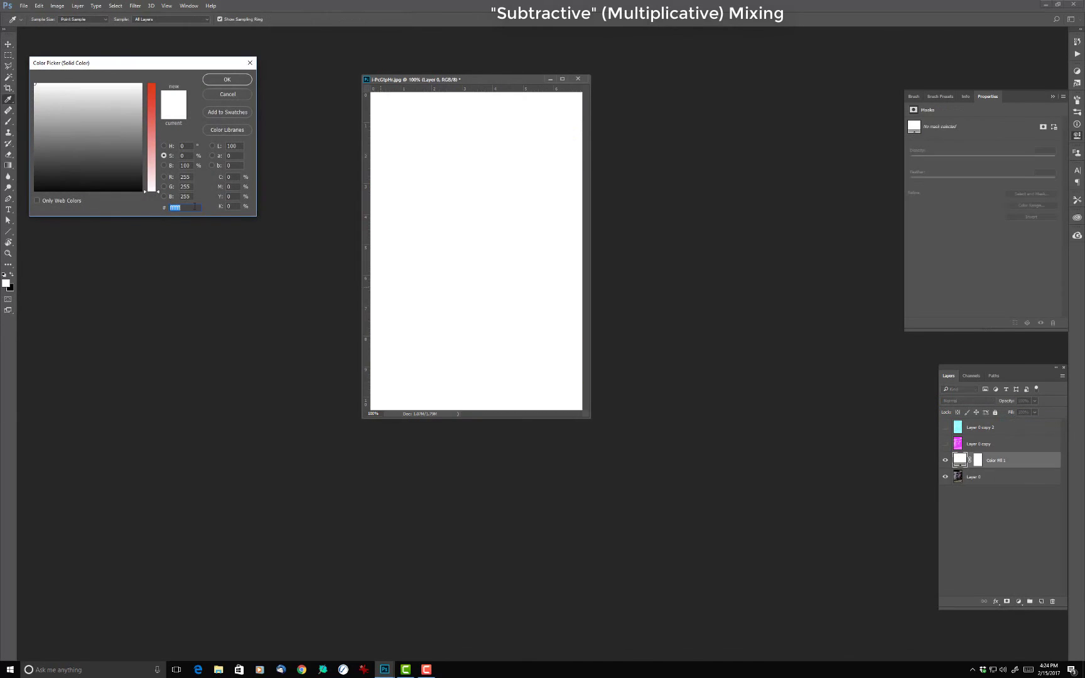
left_click(191, 177)
type("0")
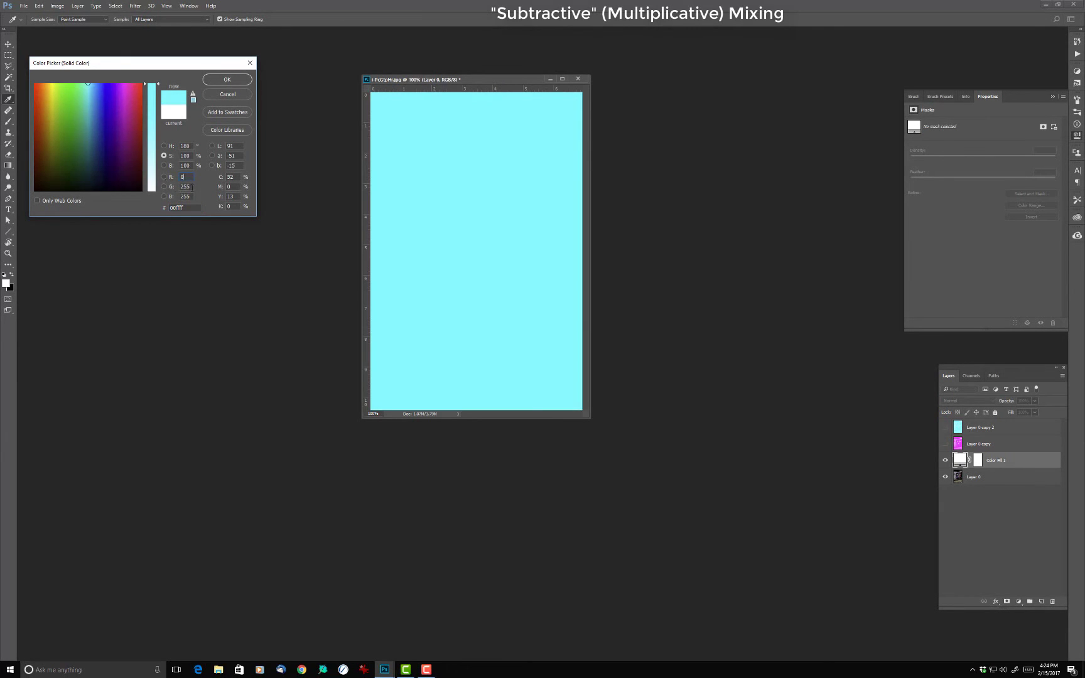
left_click(191, 187)
type("0")
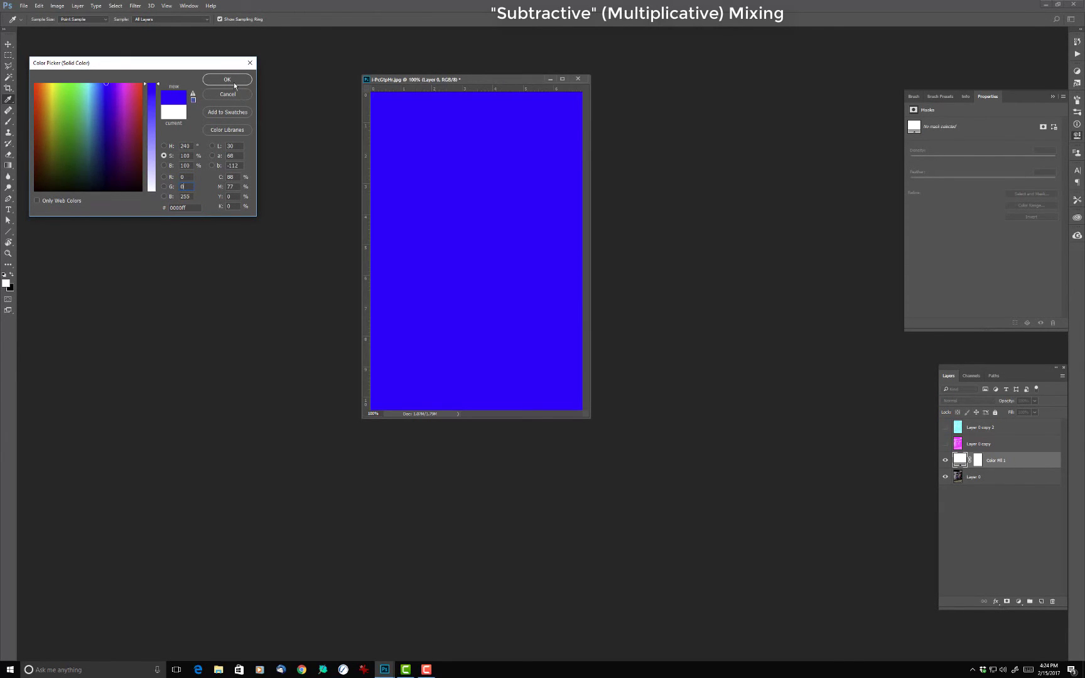
left_click(227, 80)
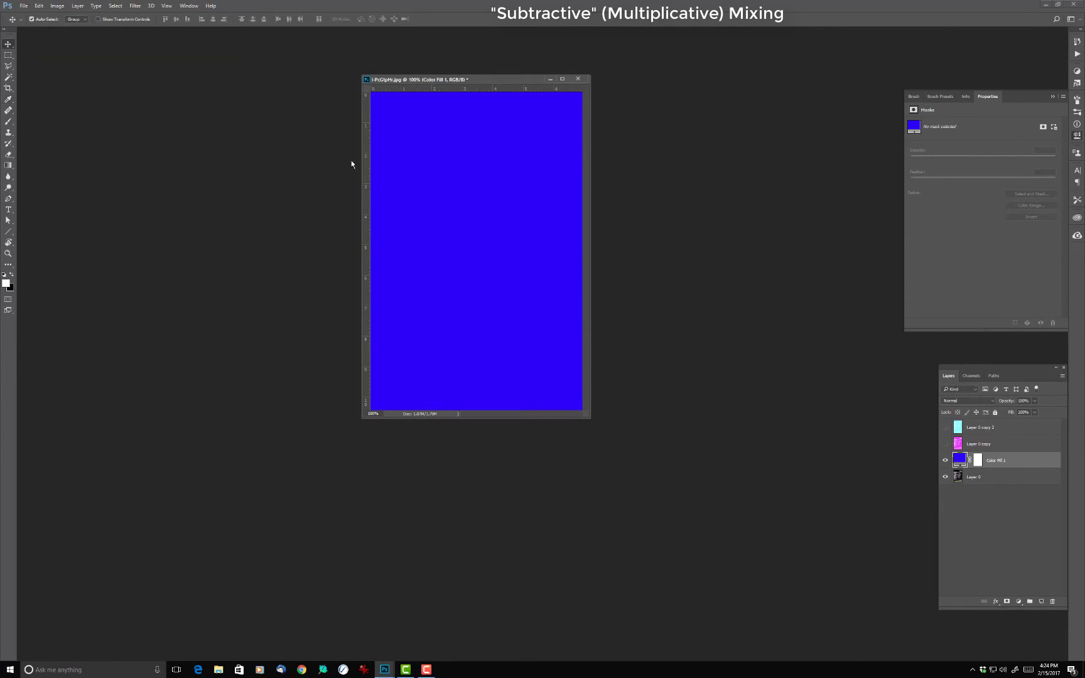
- Set the blue fill to Multiply and merge it down into Layer 0
left_click(963, 399)
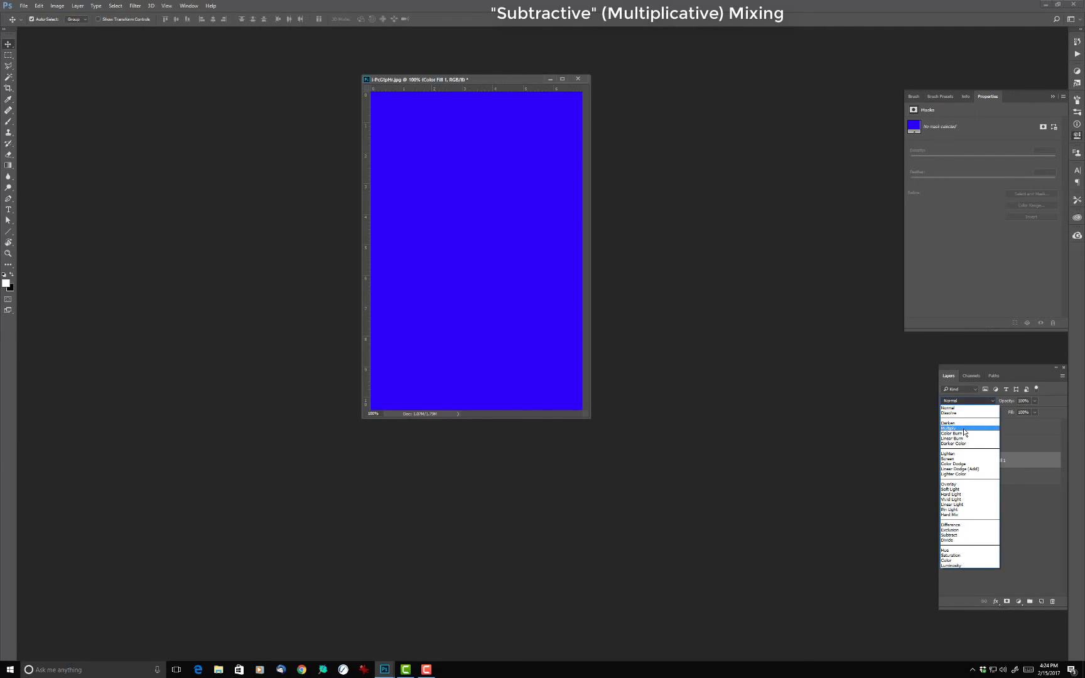
left_click(965, 430)
right_click(1017, 461)
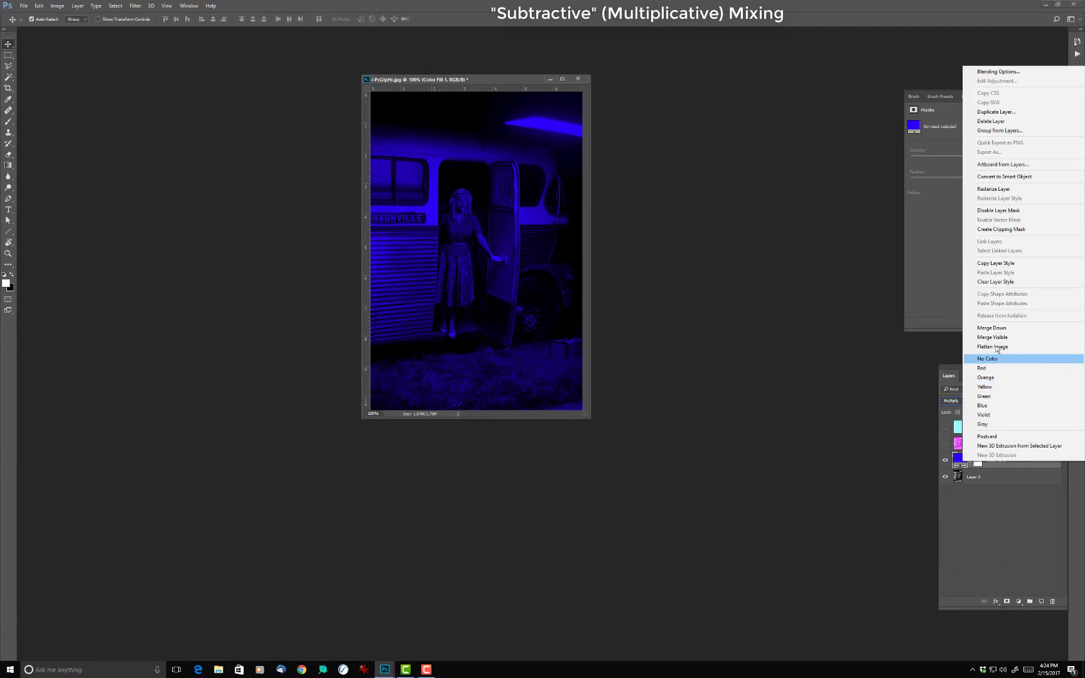
left_click(997, 328)
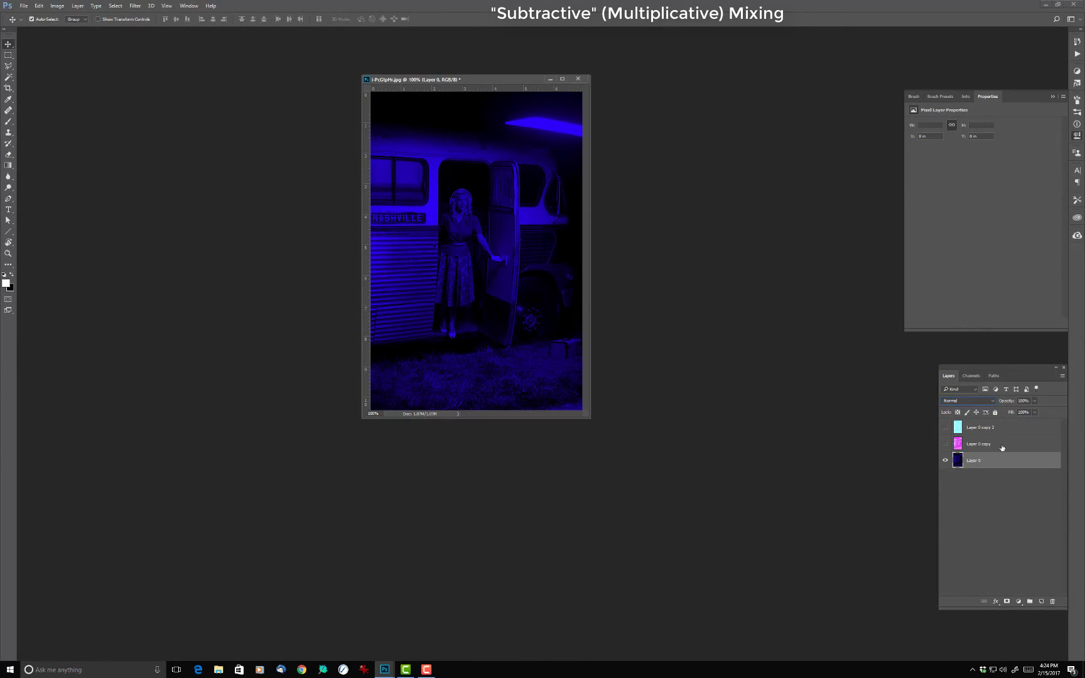
- Undo the merge, invert Layer 0, merge Color Fill 1 down, and invert again for yellow
key("ctrl+z")
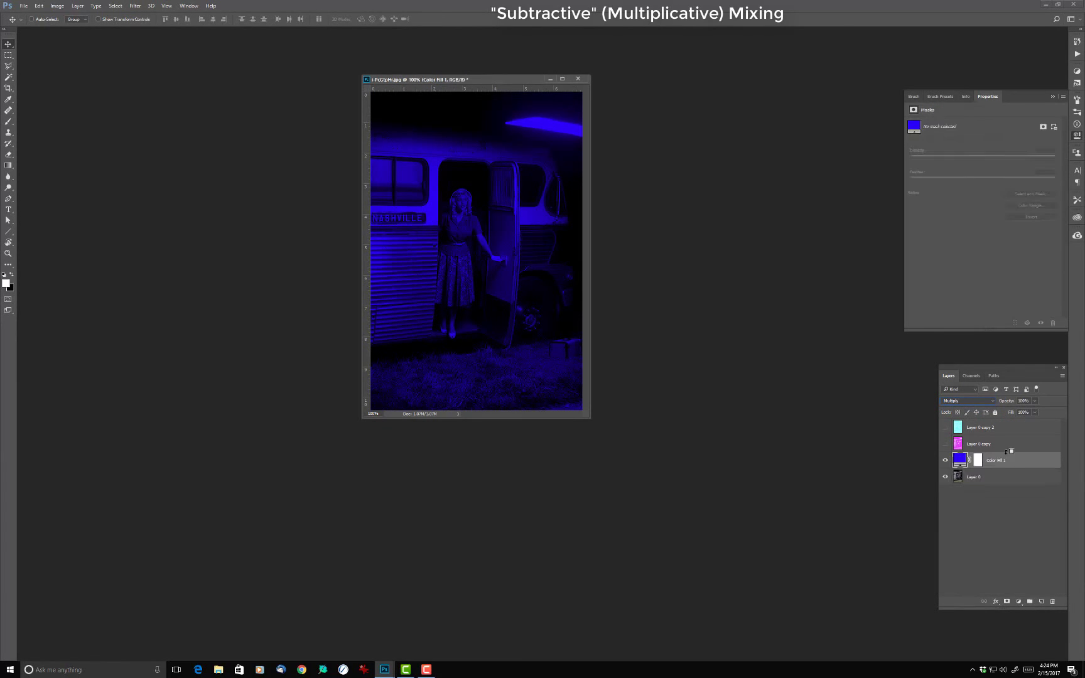
left_click(1003, 477)
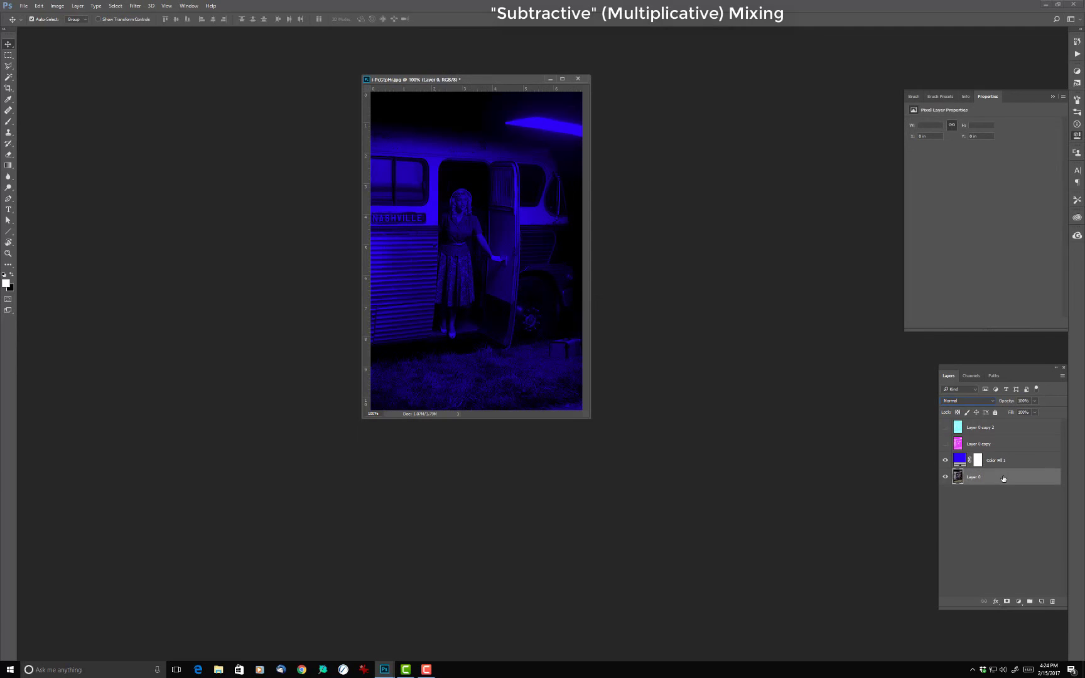
key("ctrl+i")
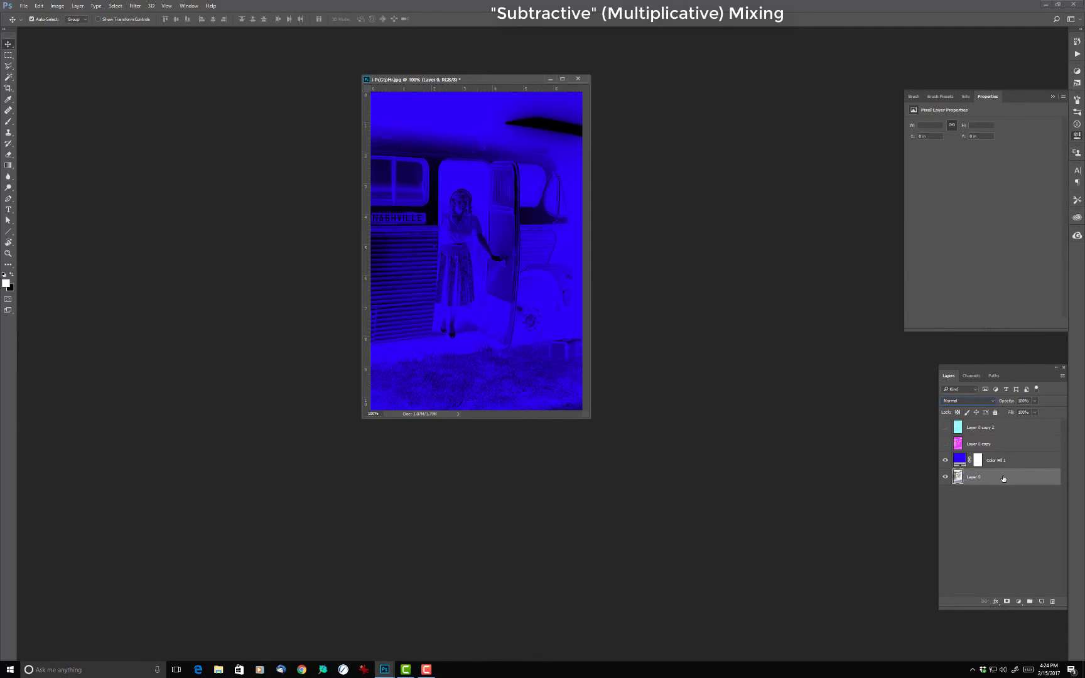
left_click(1020, 462)
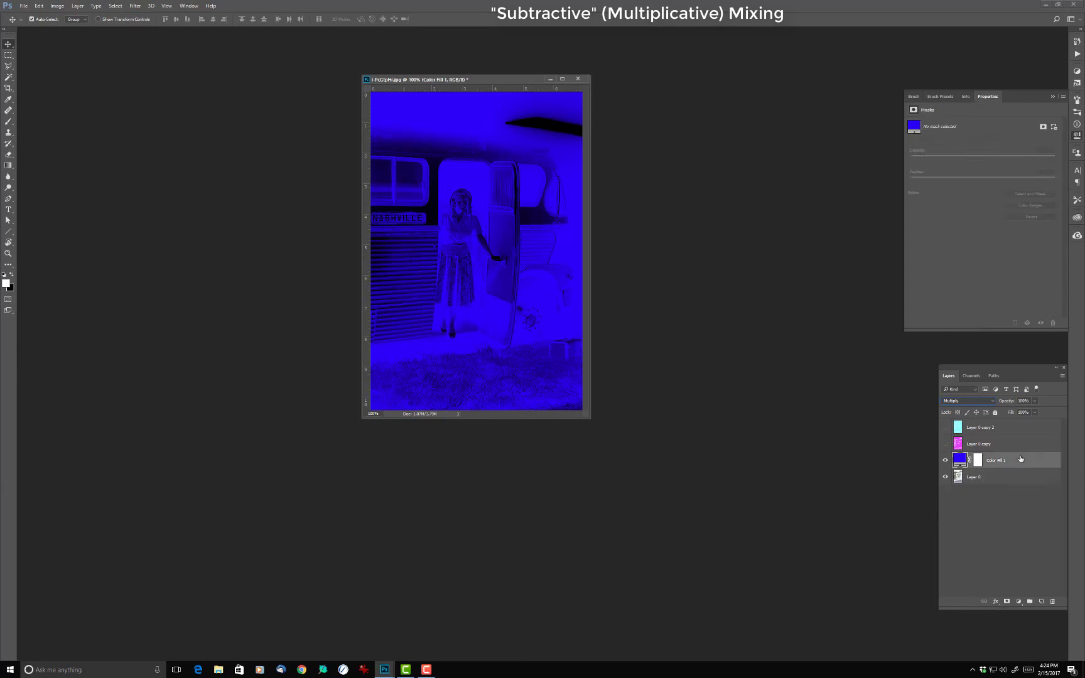
right_click(1021, 462)
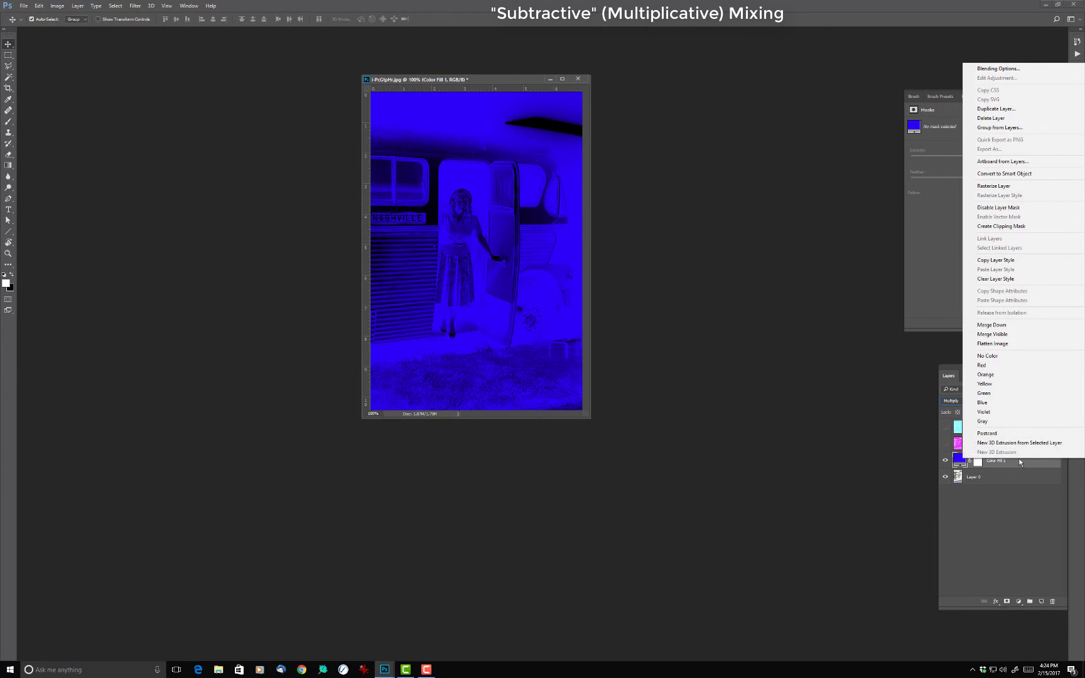
left_click(1004, 325)
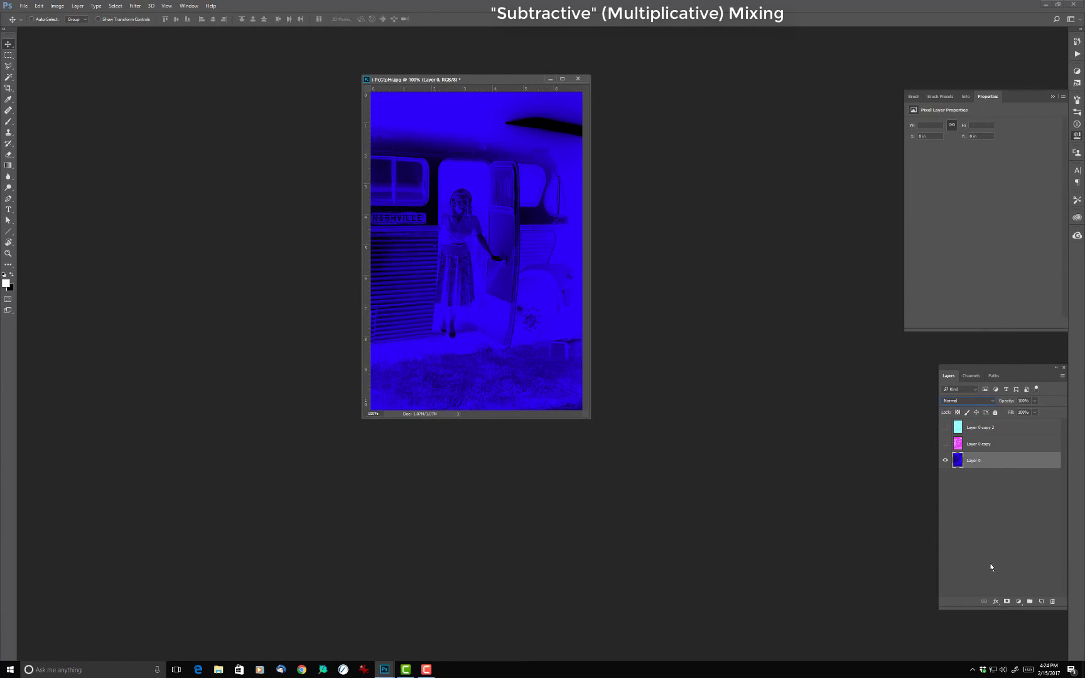
key("ctrl+i")
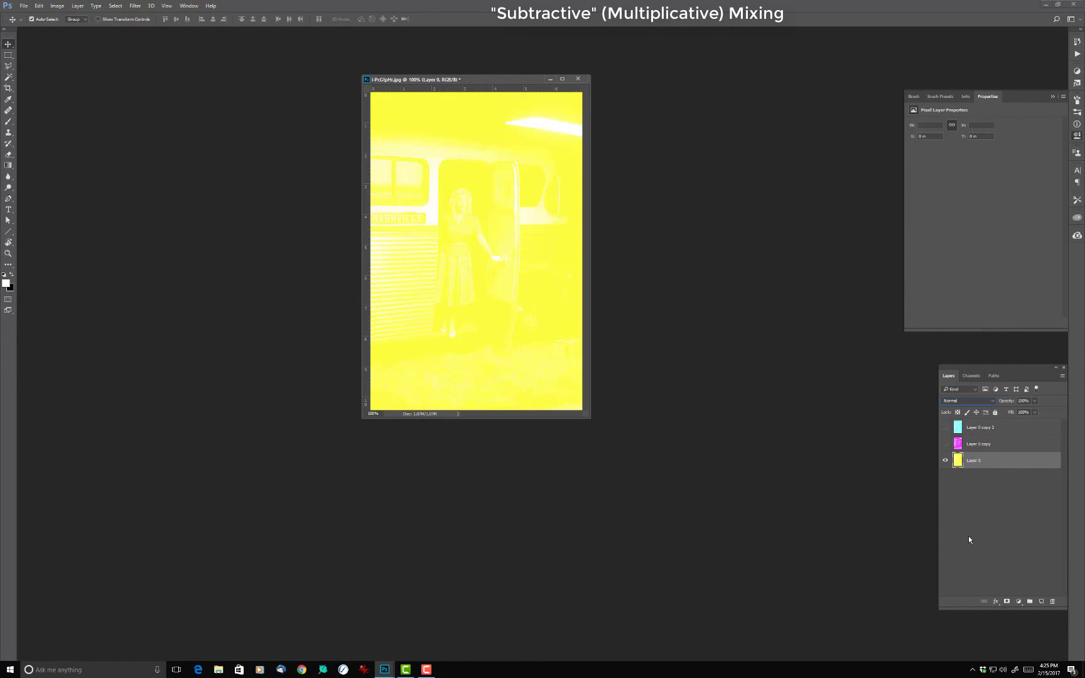
- Make the magenta Layer 0 copy and cyan Layer 0 copy 2 visible again
left_click(945, 444)
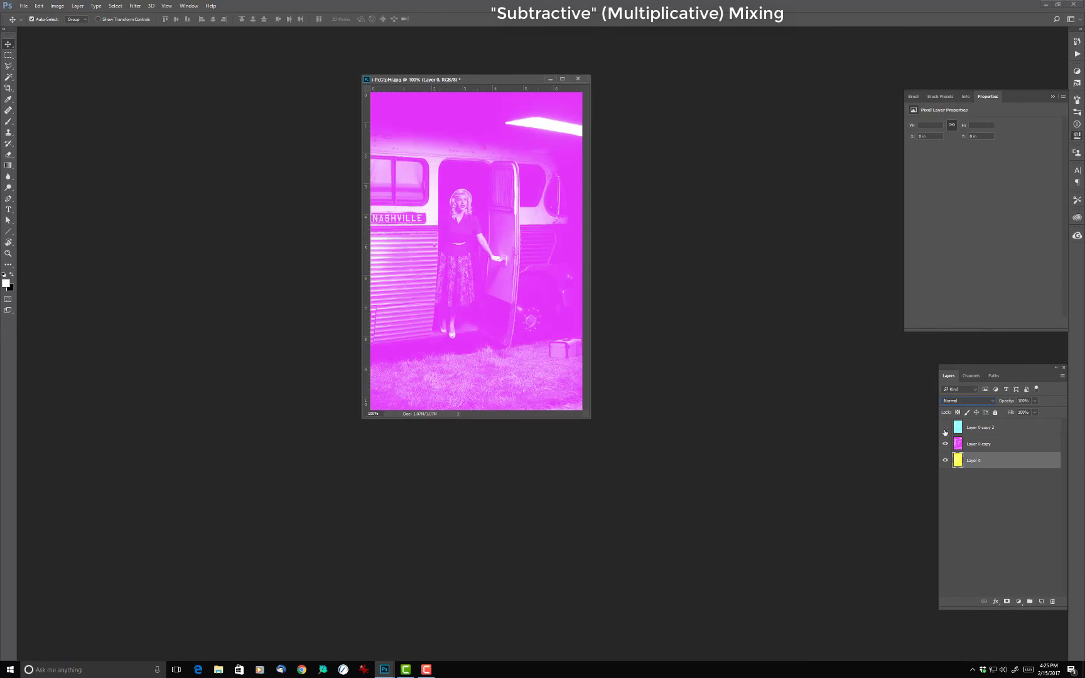
left_click(944, 427)
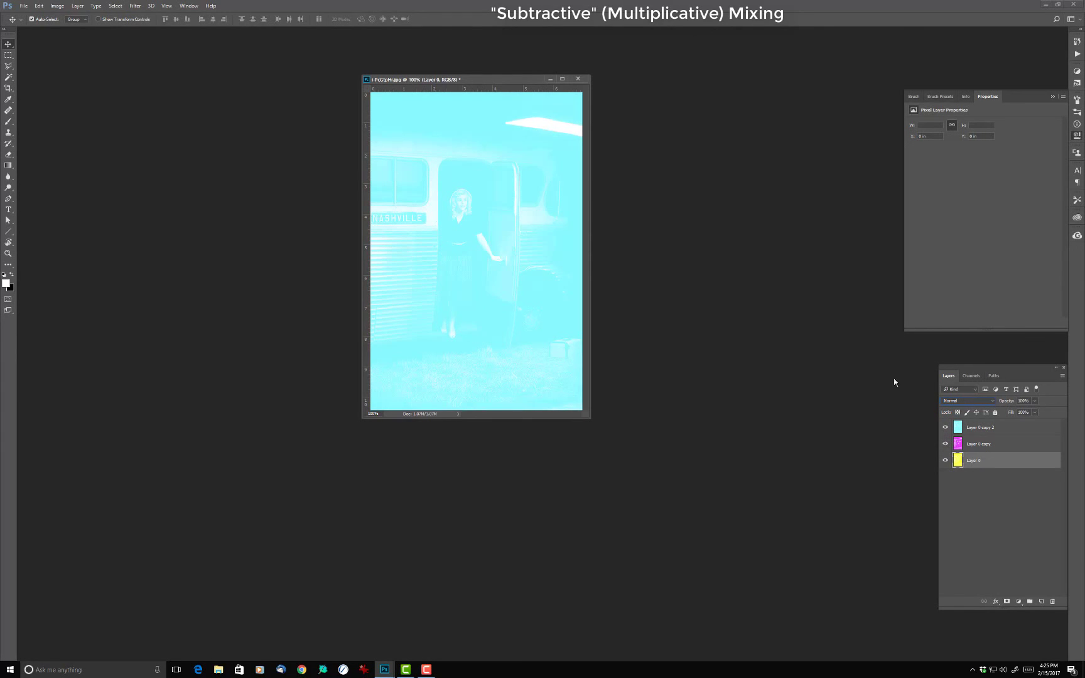
left_click_drag(476, 81, 524, 148)
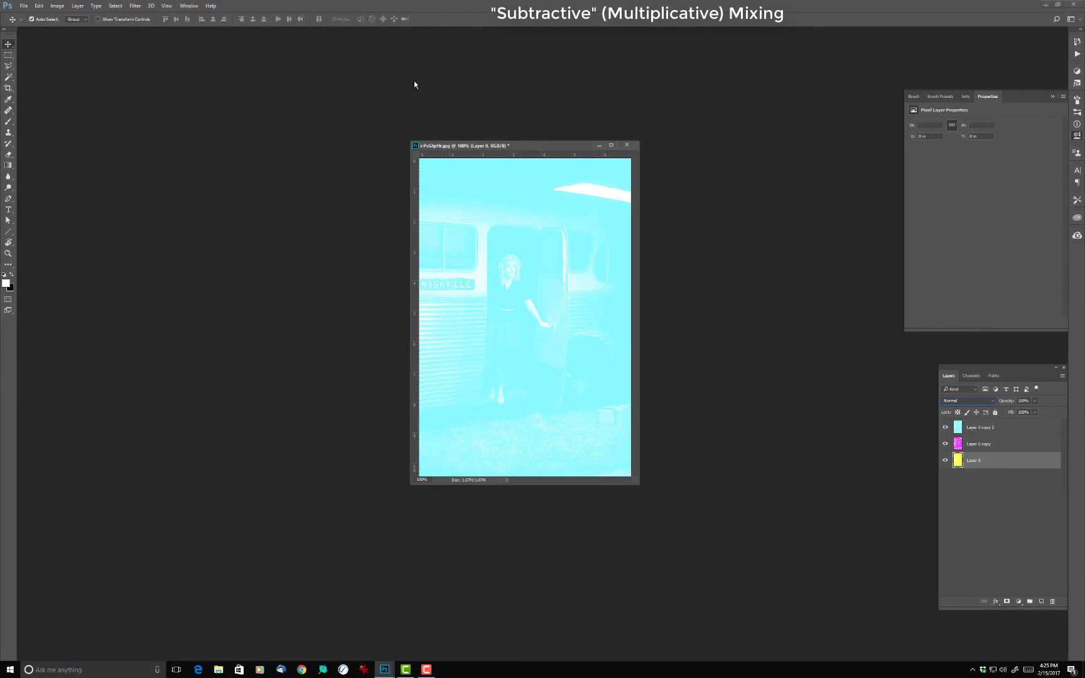
- Try a 200% width by 400% height canvas size, then undo it
left_click(57, 6)
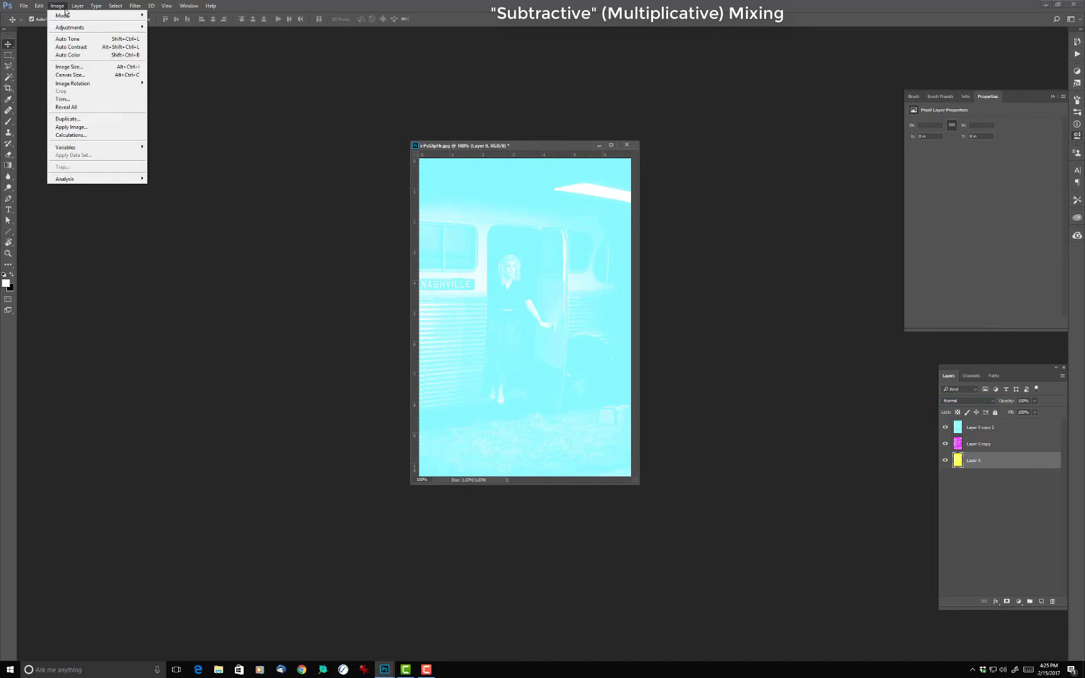
left_click(70, 75)
left_click(557, 229)
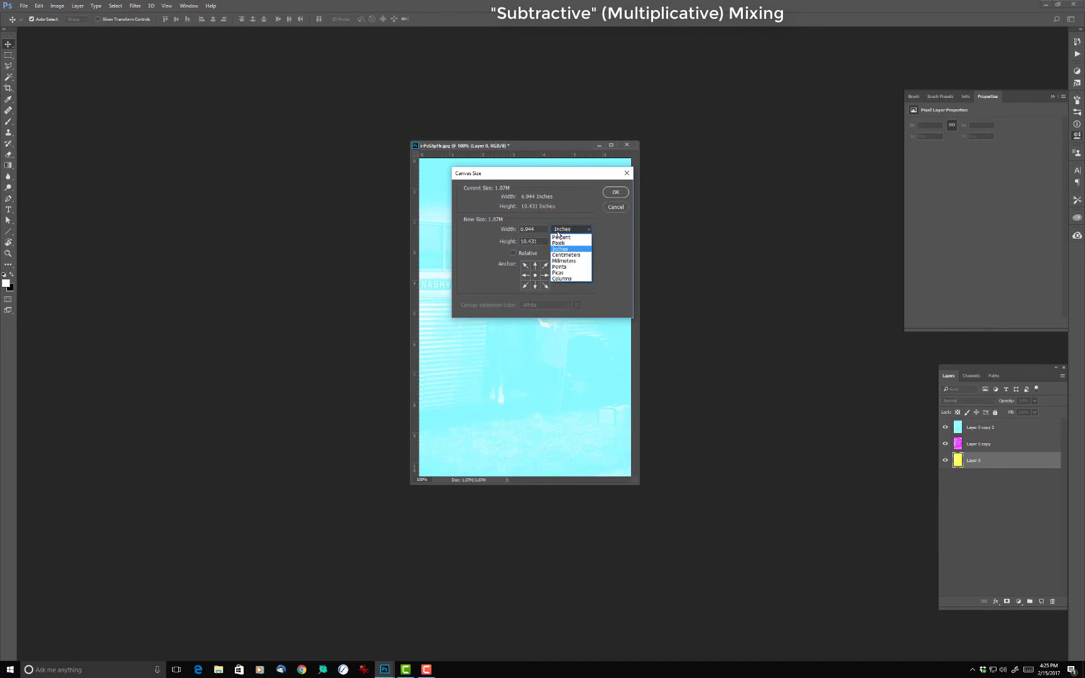
left_click(563, 236)
left_click_drag(537, 239, 511, 239)
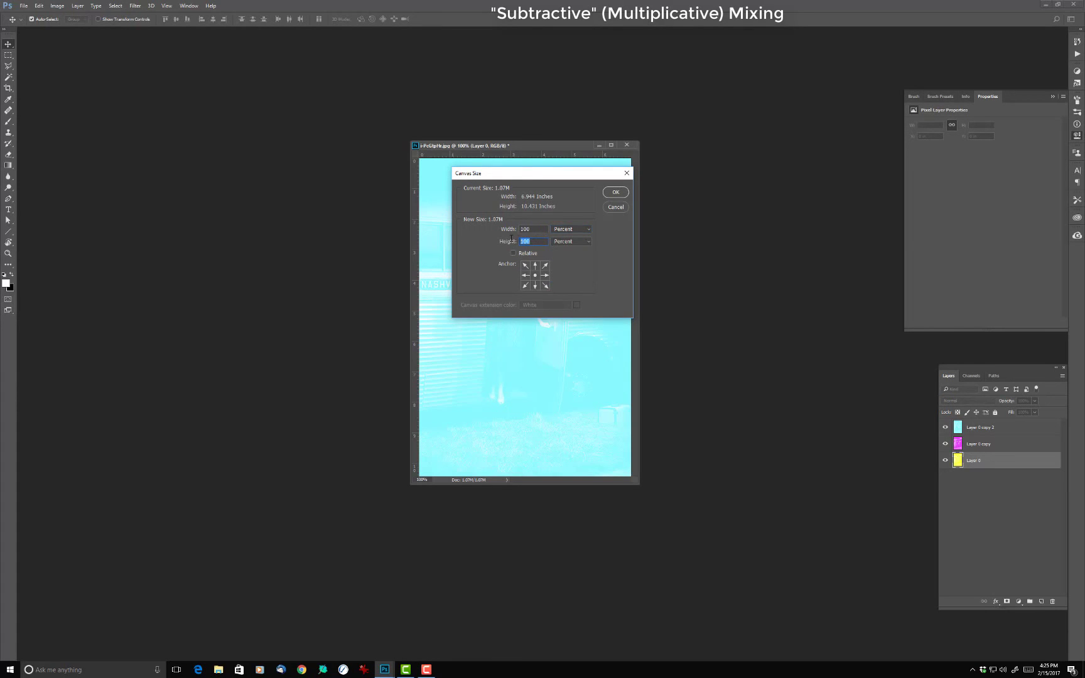
type("400")
left_click_drag(538, 231, 498, 229)
type("200")
left_click(613, 198)
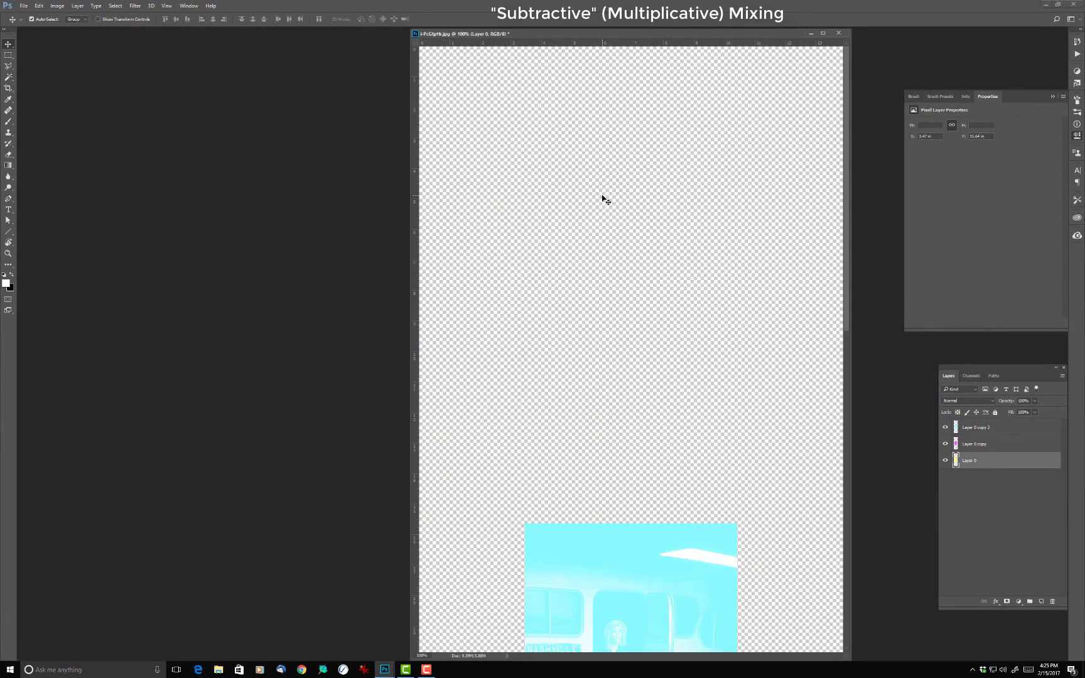
left_click_drag(603, 34, 428, 8)
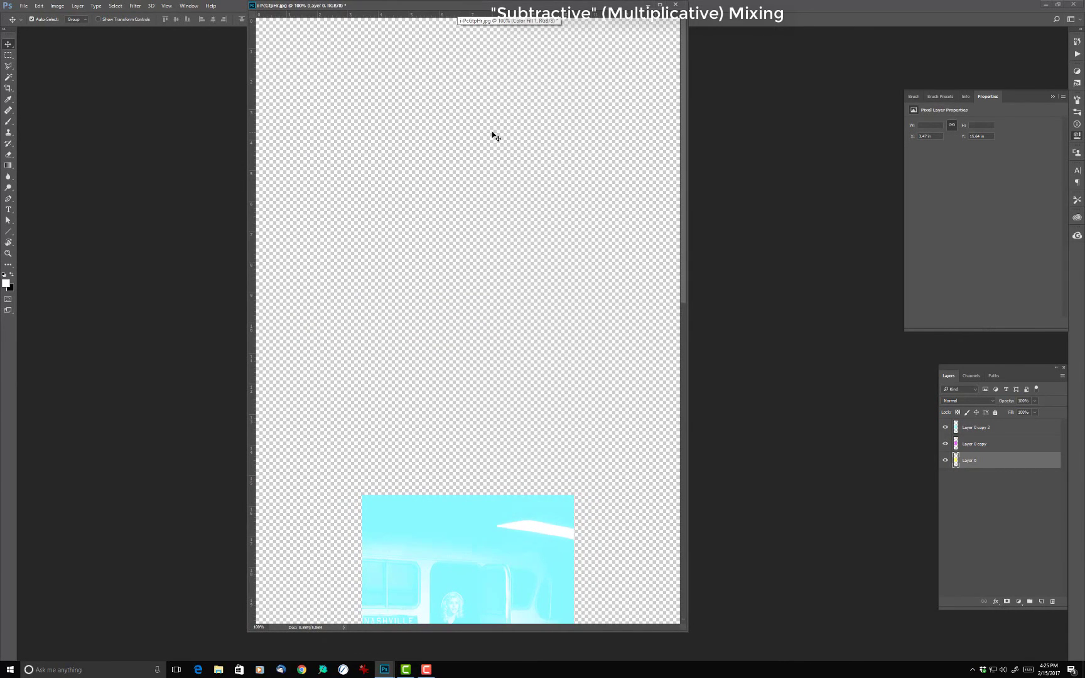
key("ctrl+z")
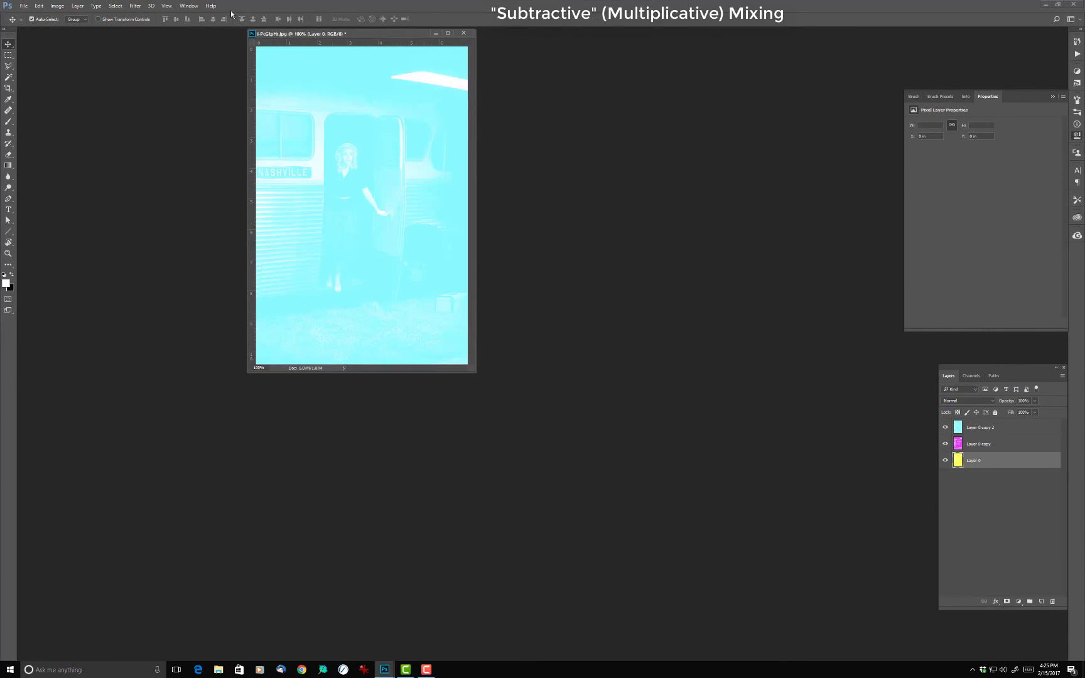
left_click_drag(369, 37, 452, 114)
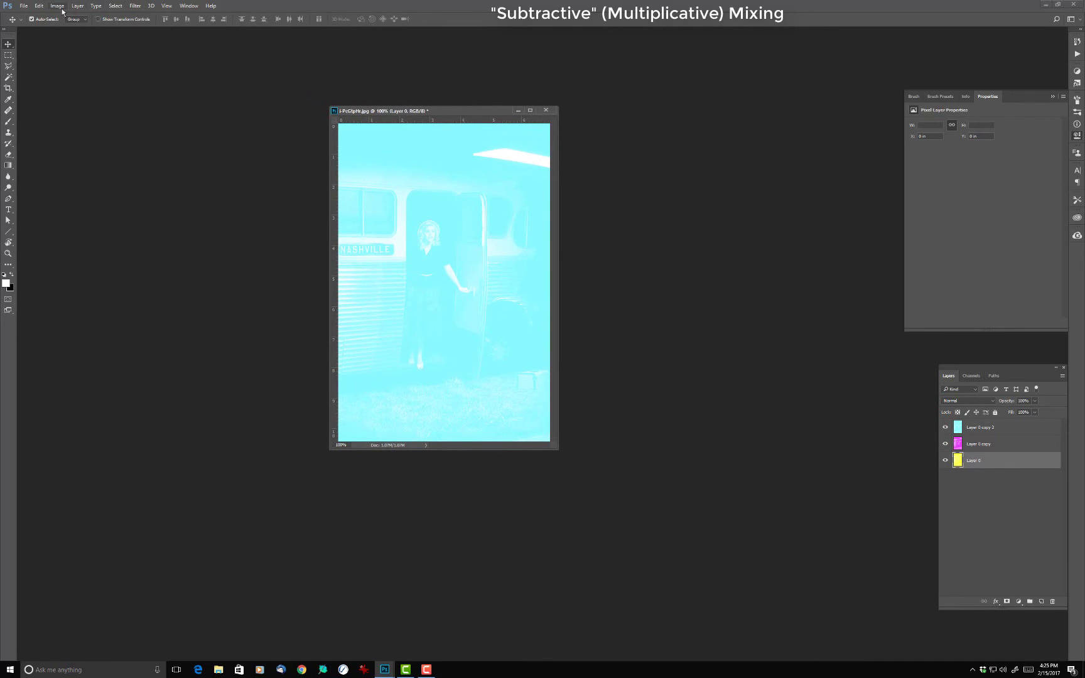
- Set the Canvas Size to 400% width and 200% height in percent units
left_click(63, 7)
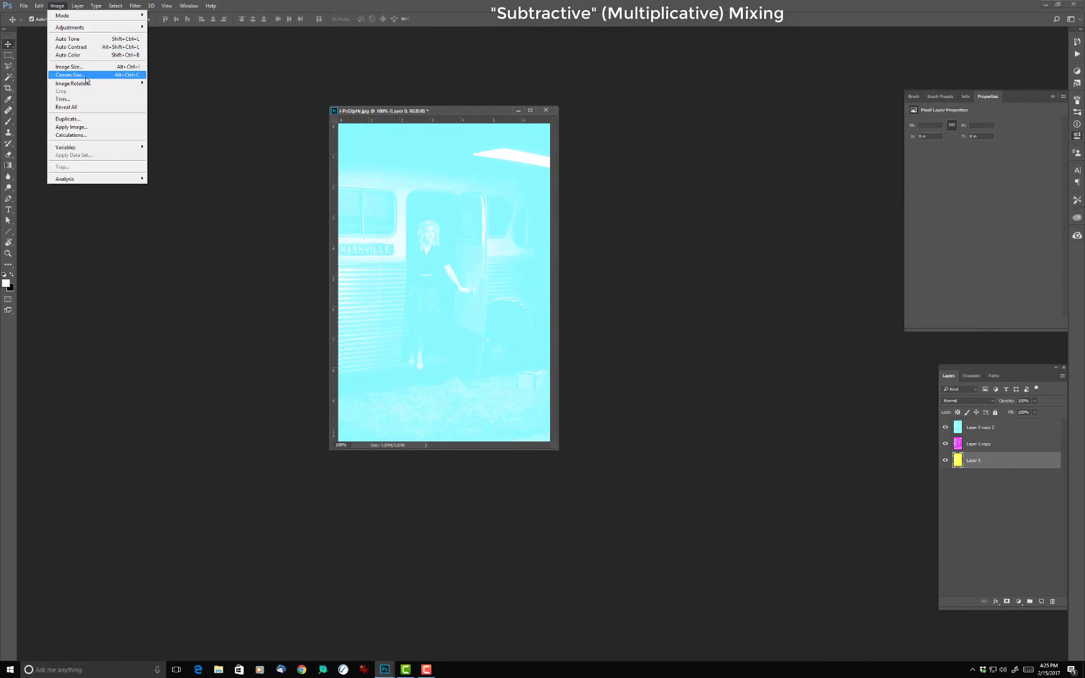
left_click(86, 76)
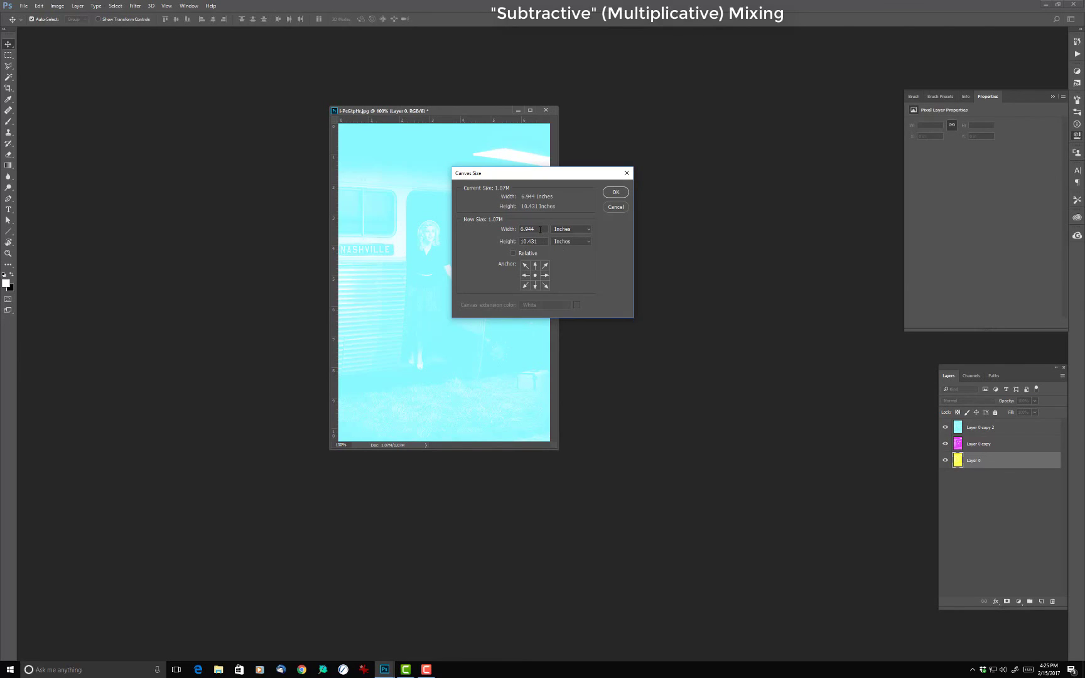
left_click(561, 233)
left_click(564, 239)
left_click_drag(535, 229, 501, 228)
type("400")
left_click_drag(536, 241, 498, 245)
type("200")
left_click(615, 192)
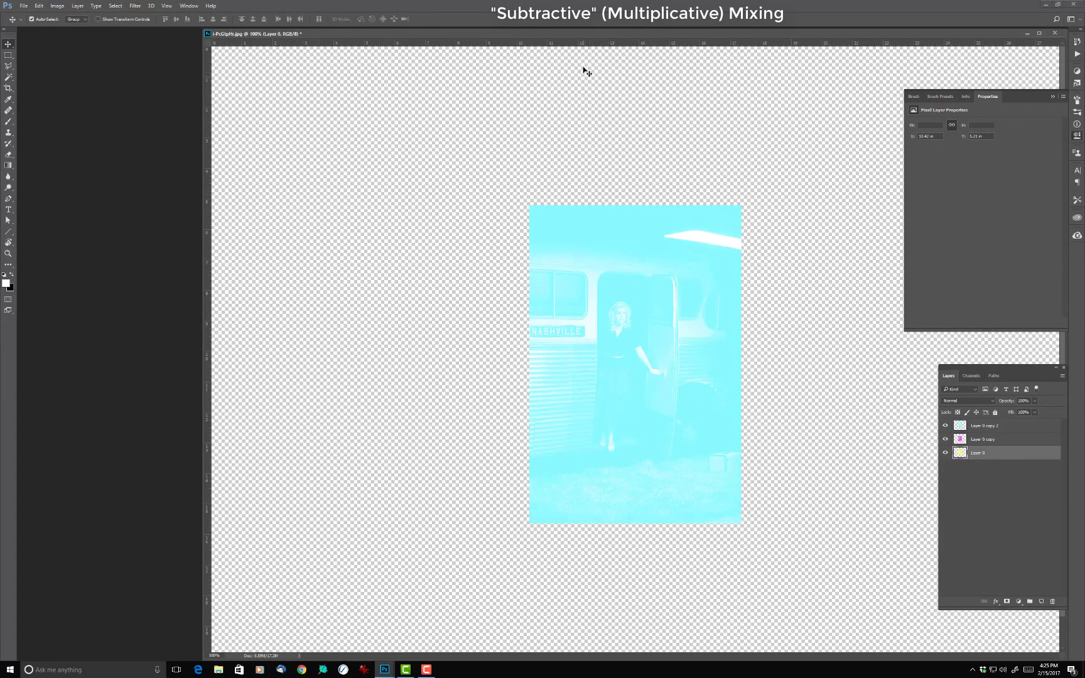
left_click_drag(587, 41, 398, 12)
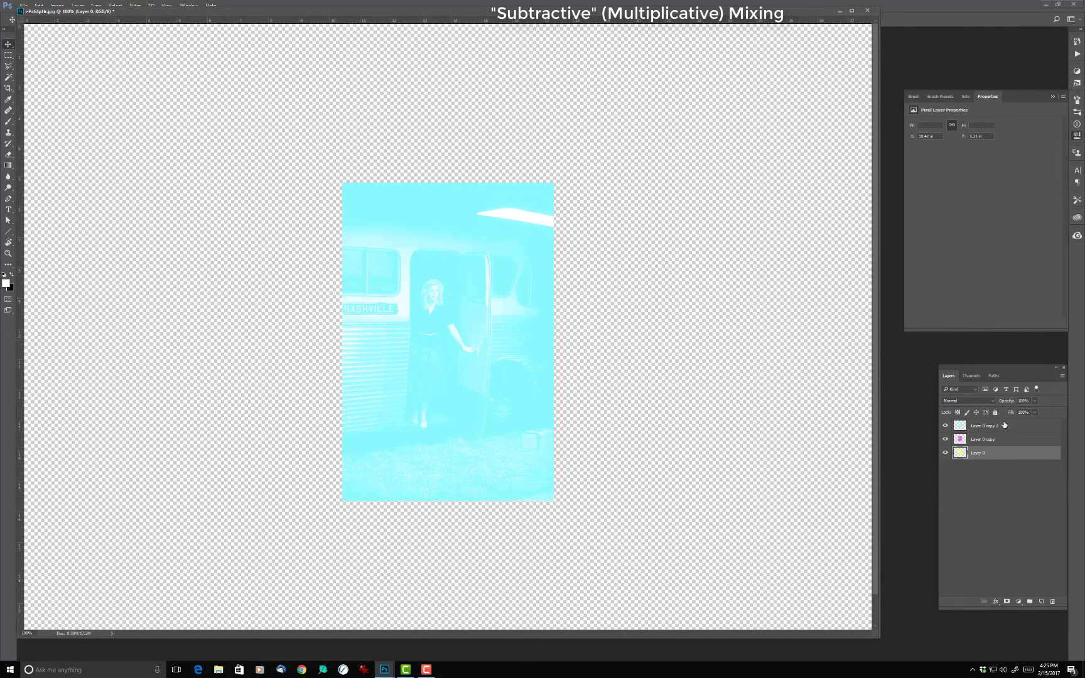
- Switch the blend mode of cyan Layer 0 copy 2, magenta Layer 0 copy and yellow Layer 0 to Multiply
left_click(974, 425)
left_click(975, 401)
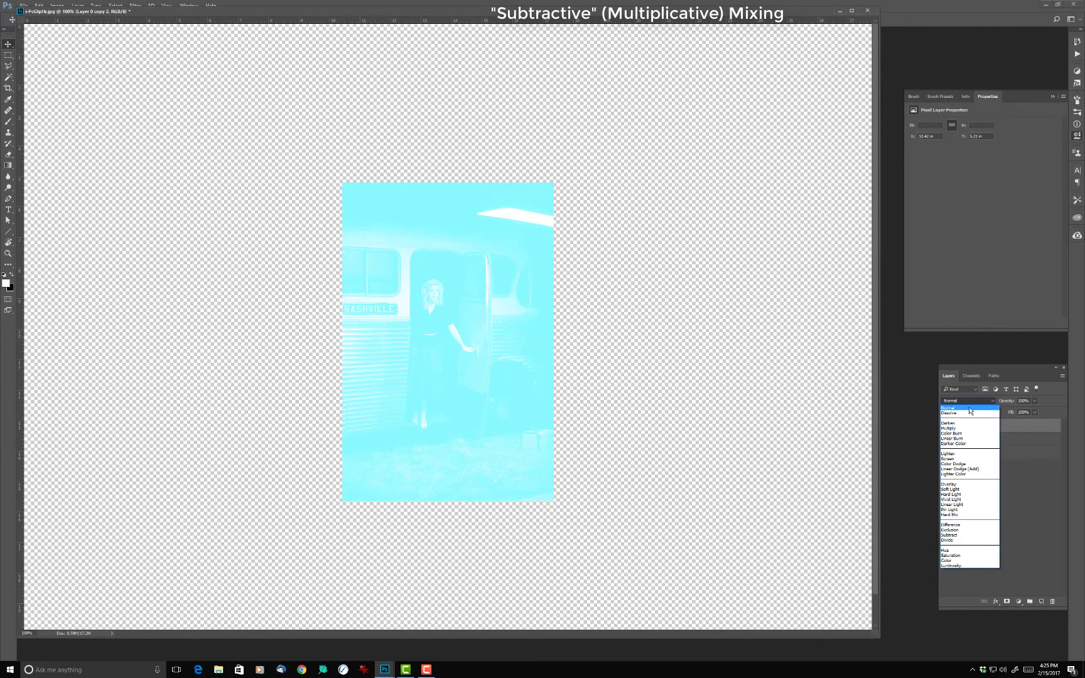
left_click(966, 429)
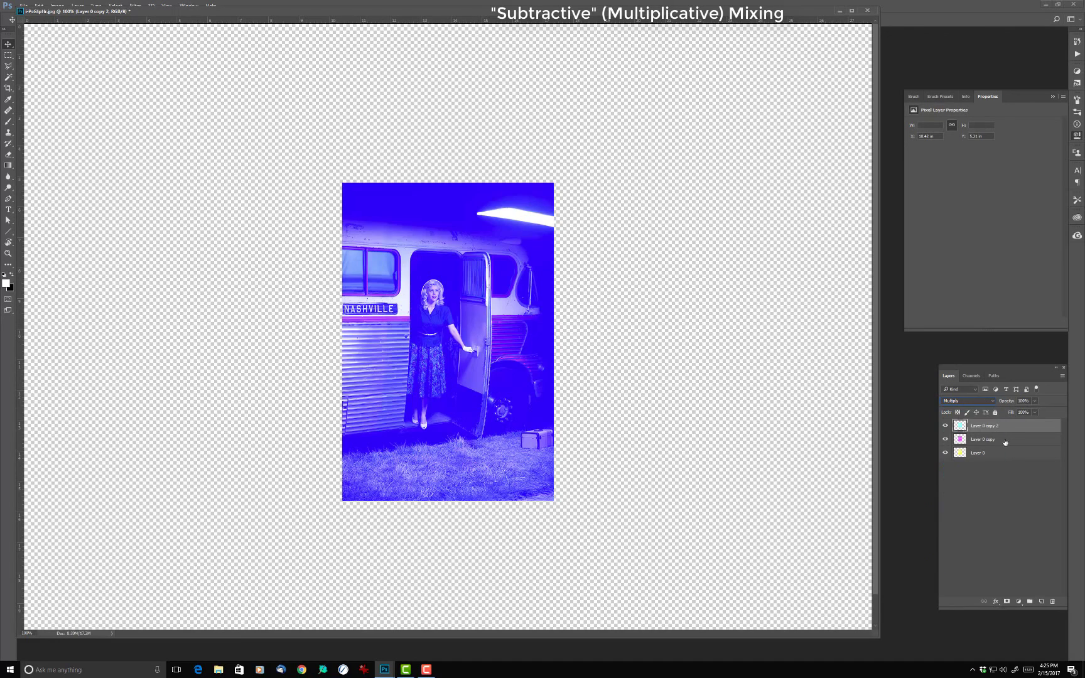
left_click(1017, 440)
left_click(977, 402)
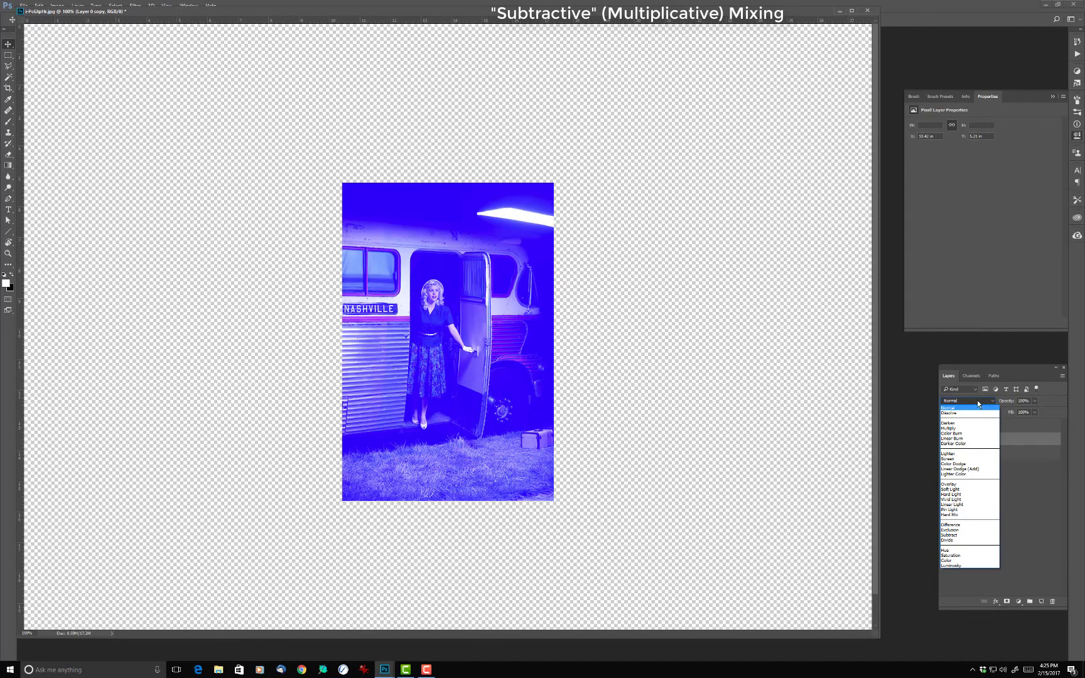
left_click(972, 428)
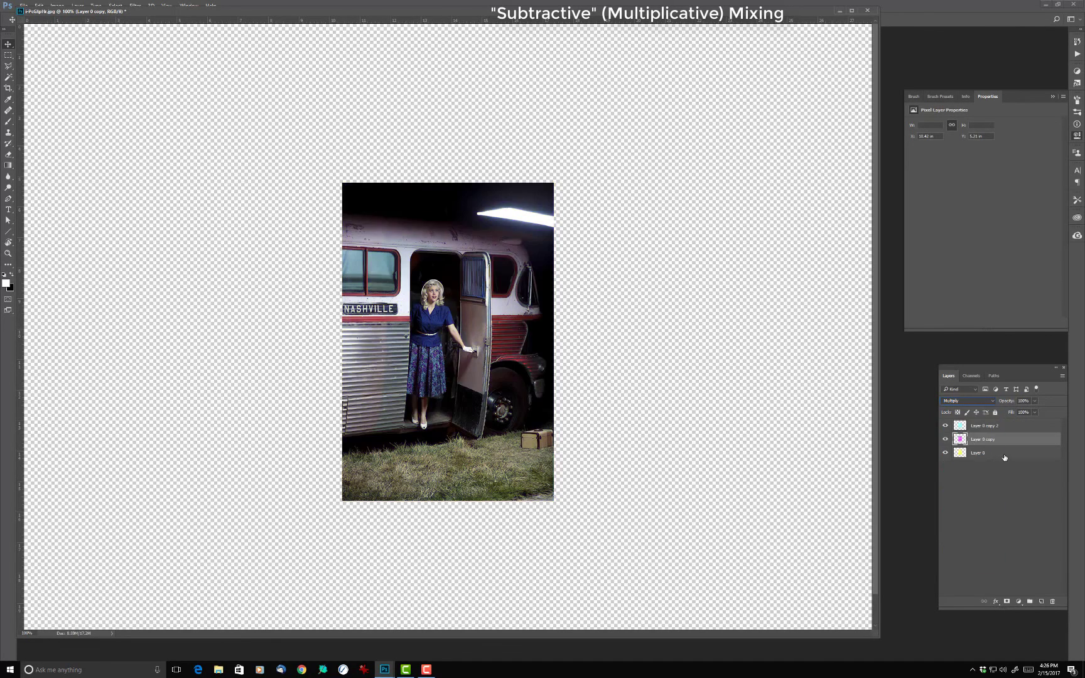
left_click(1001, 453)
left_click(973, 400)
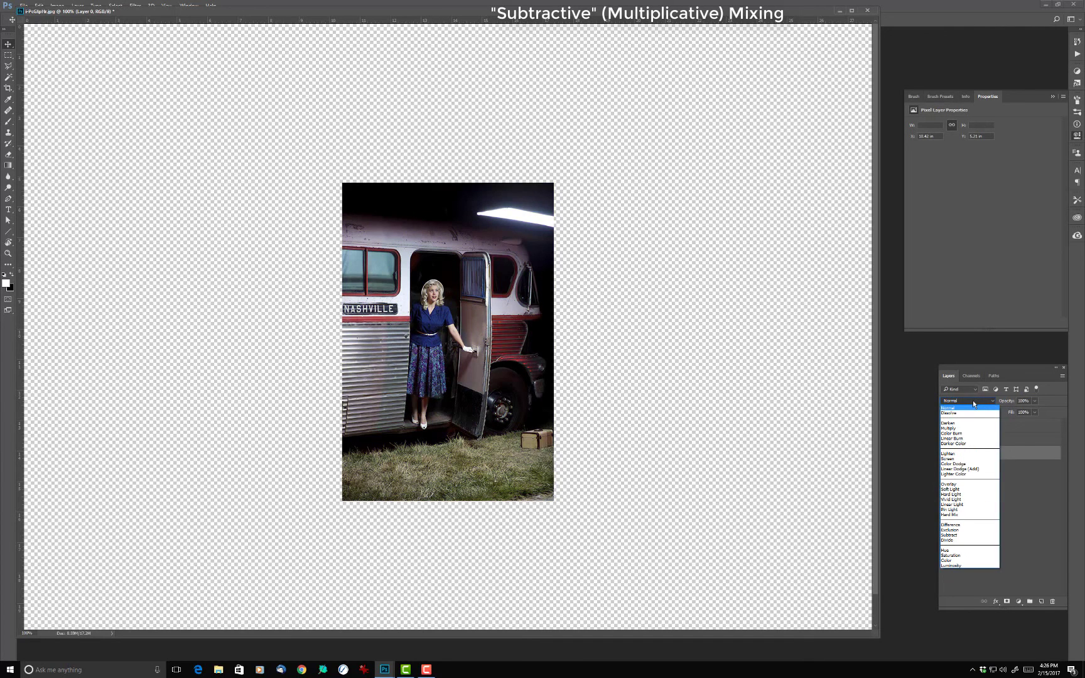
left_click(963, 428)
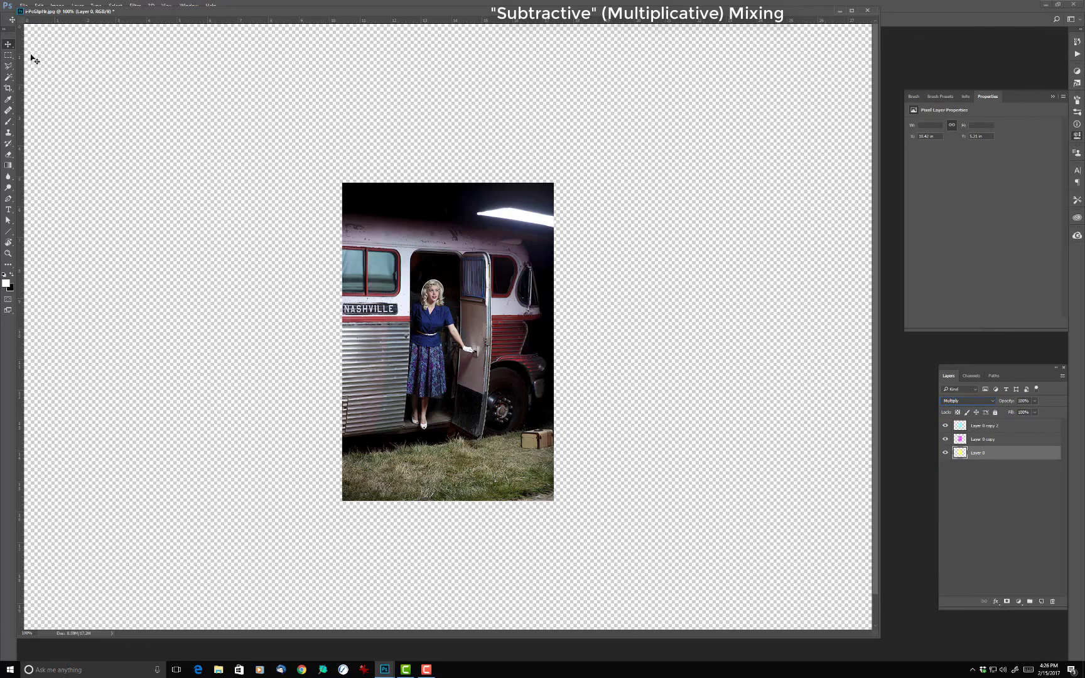
left_click(9, 45)
left_click_drag(418, 295, 144, 232)
left_click_drag(486, 304, 726, 219)
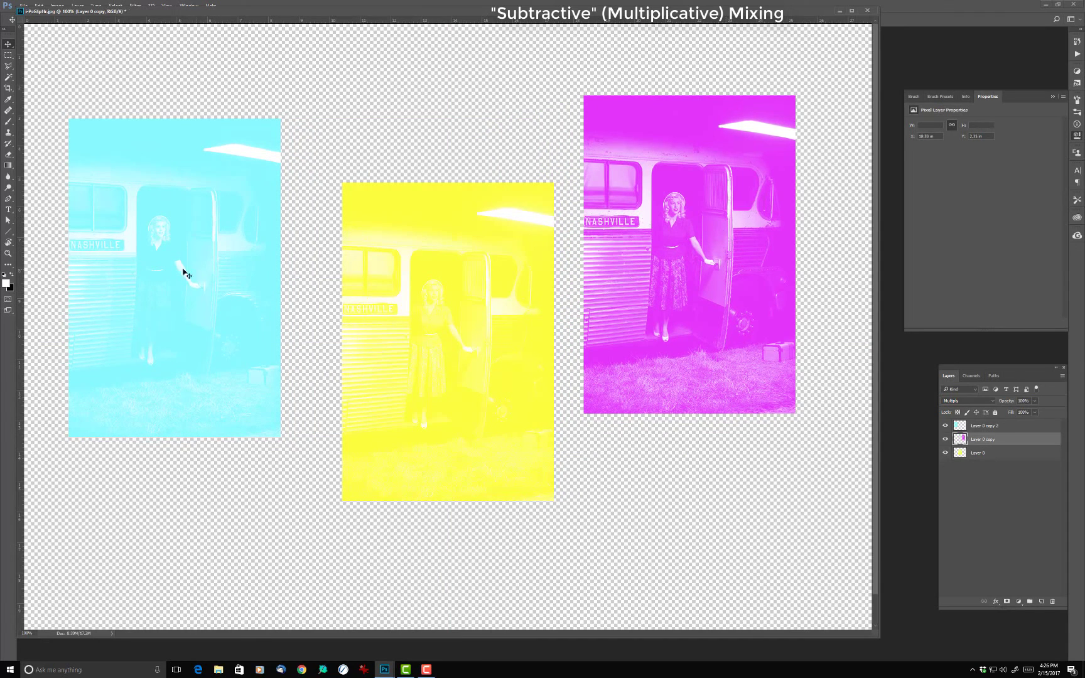
left_click_drag(151, 282, 666, 261)
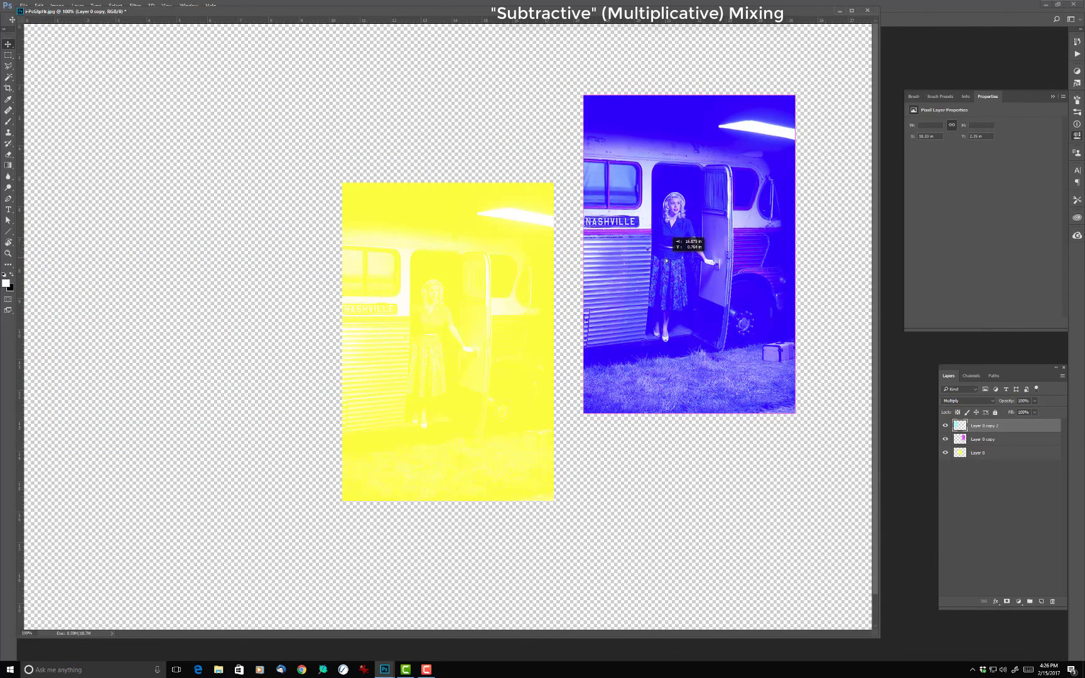
left_click_drag(666, 261, 154, 233)
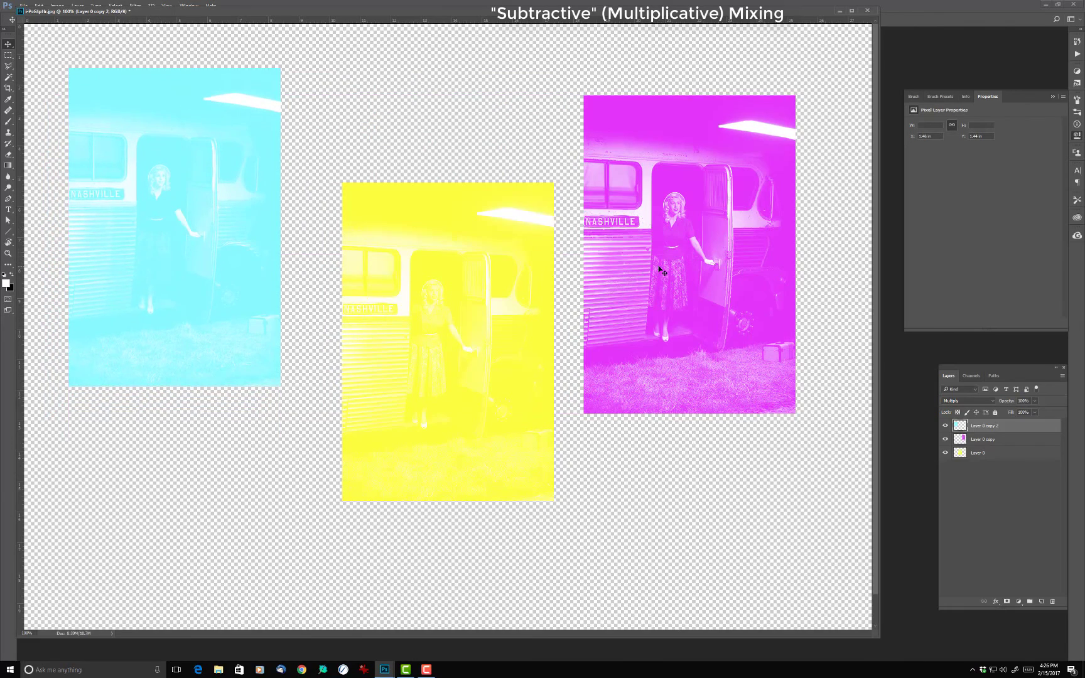
left_click_drag(659, 269, 417, 356)
left_click_drag(164, 242, 437, 353)
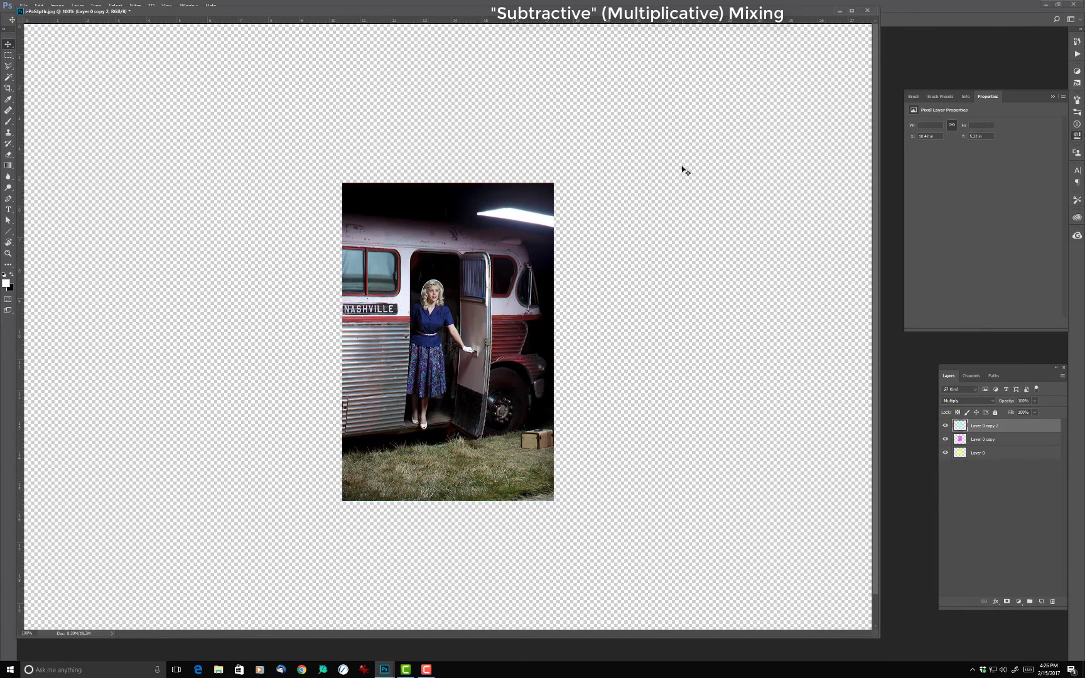